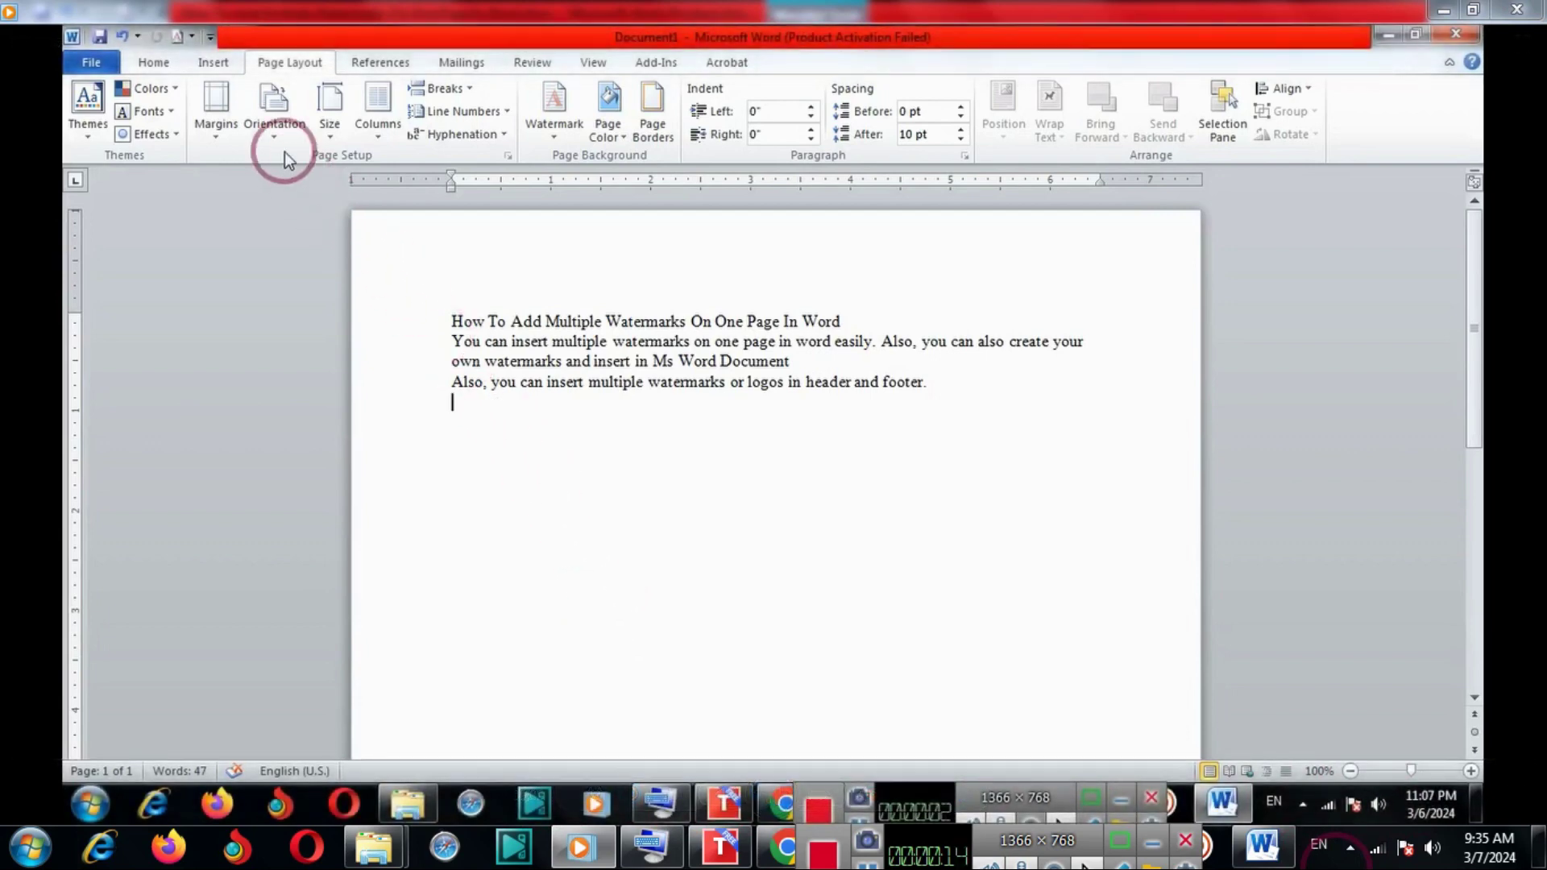
Insert the CONFIDENTIAL 2 watermark at the current document position below the last paragraph.
left_click(177, 64)
left_click(283, 62)
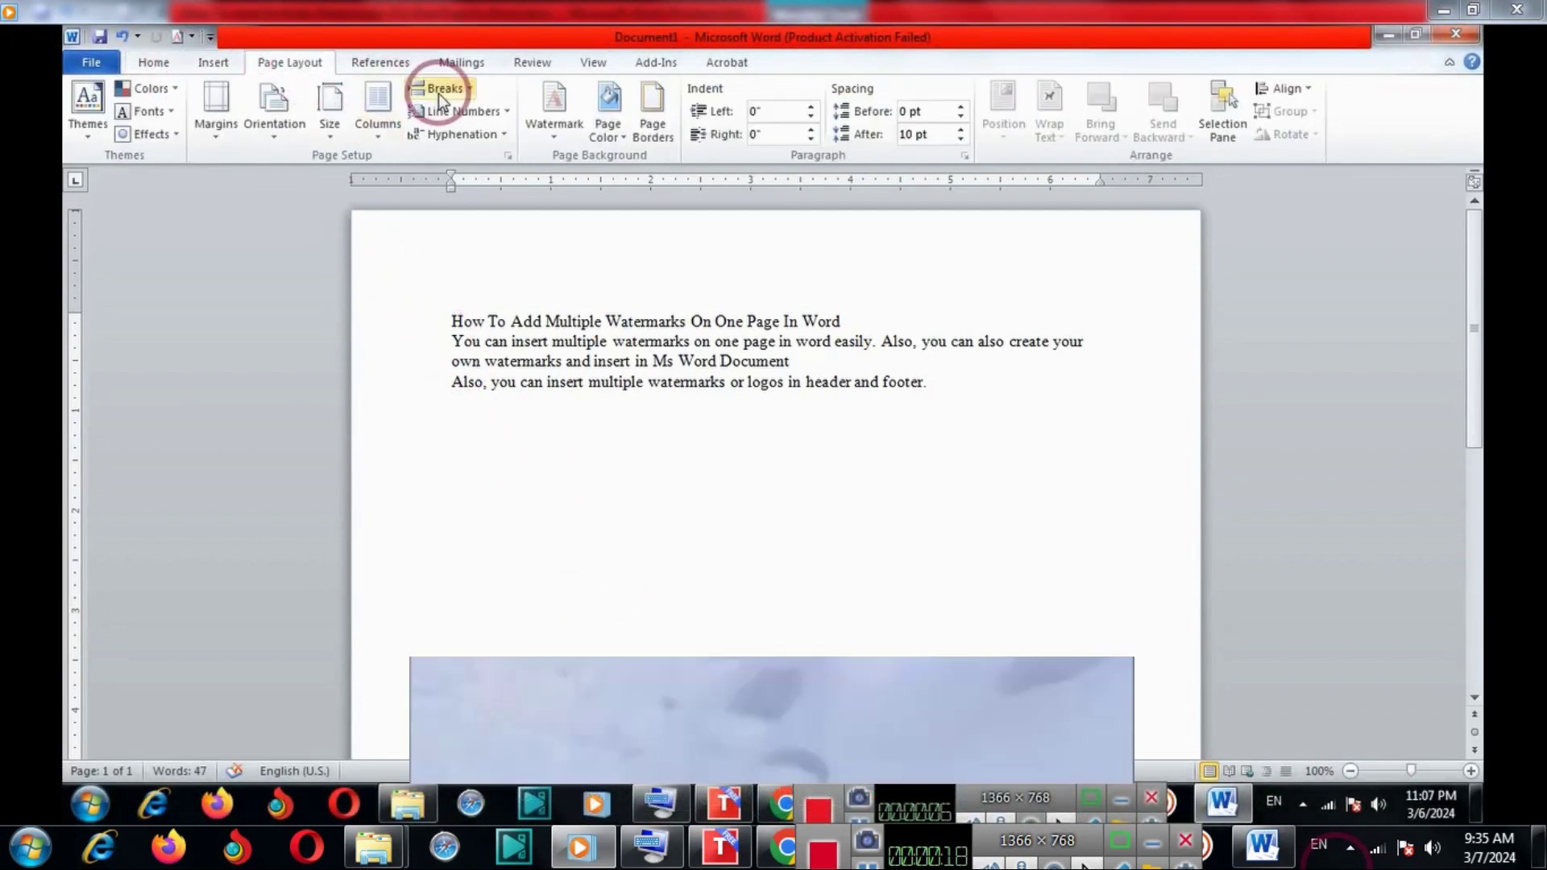
left_click(563, 137)
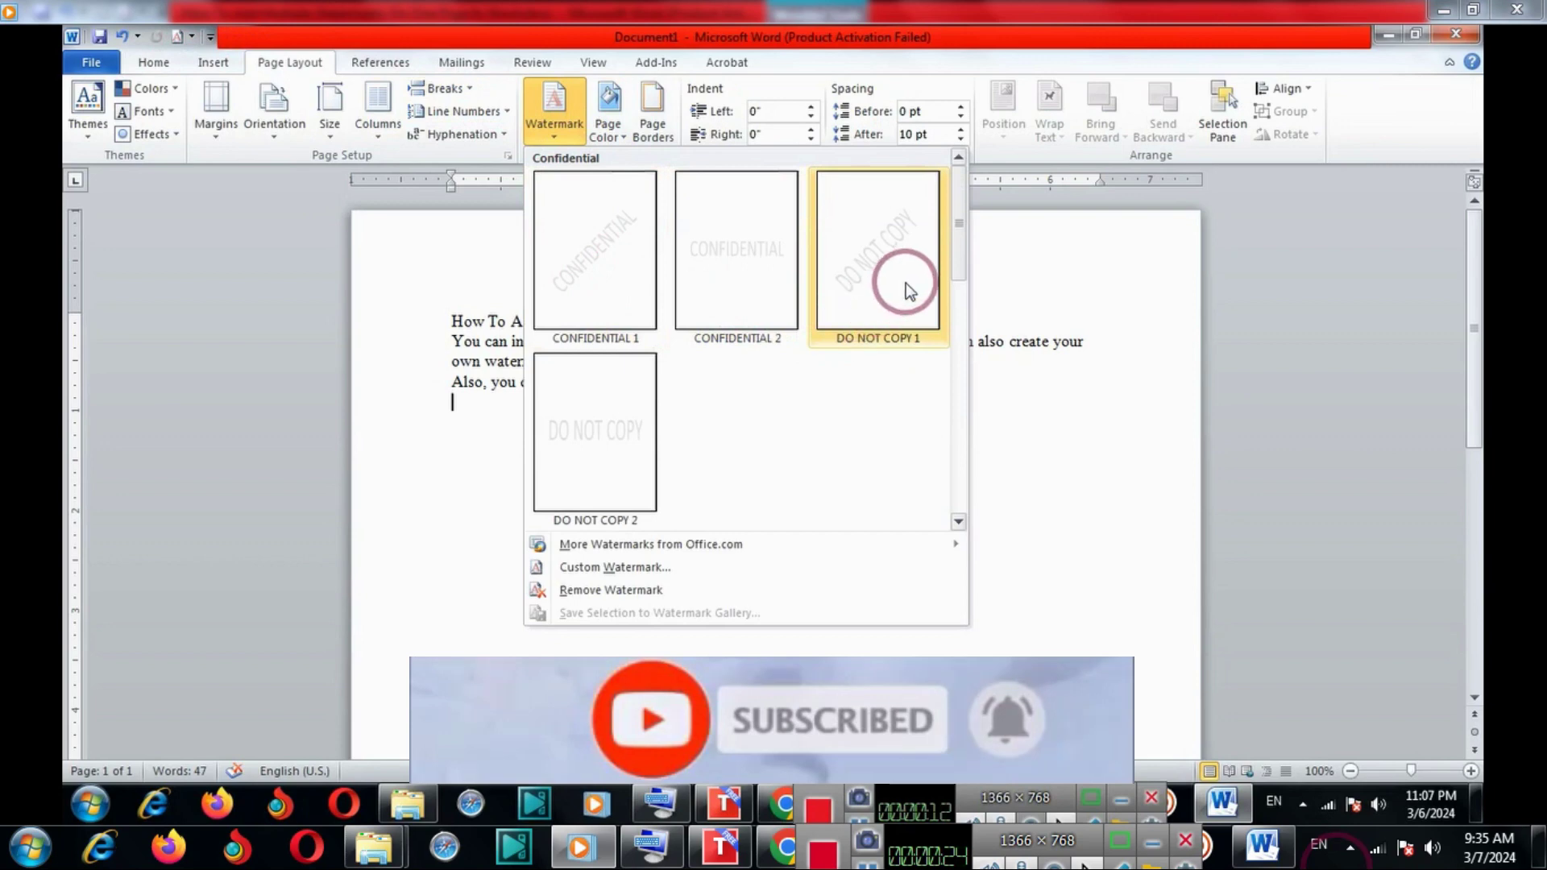
left_click_drag(953, 259, 977, 332)
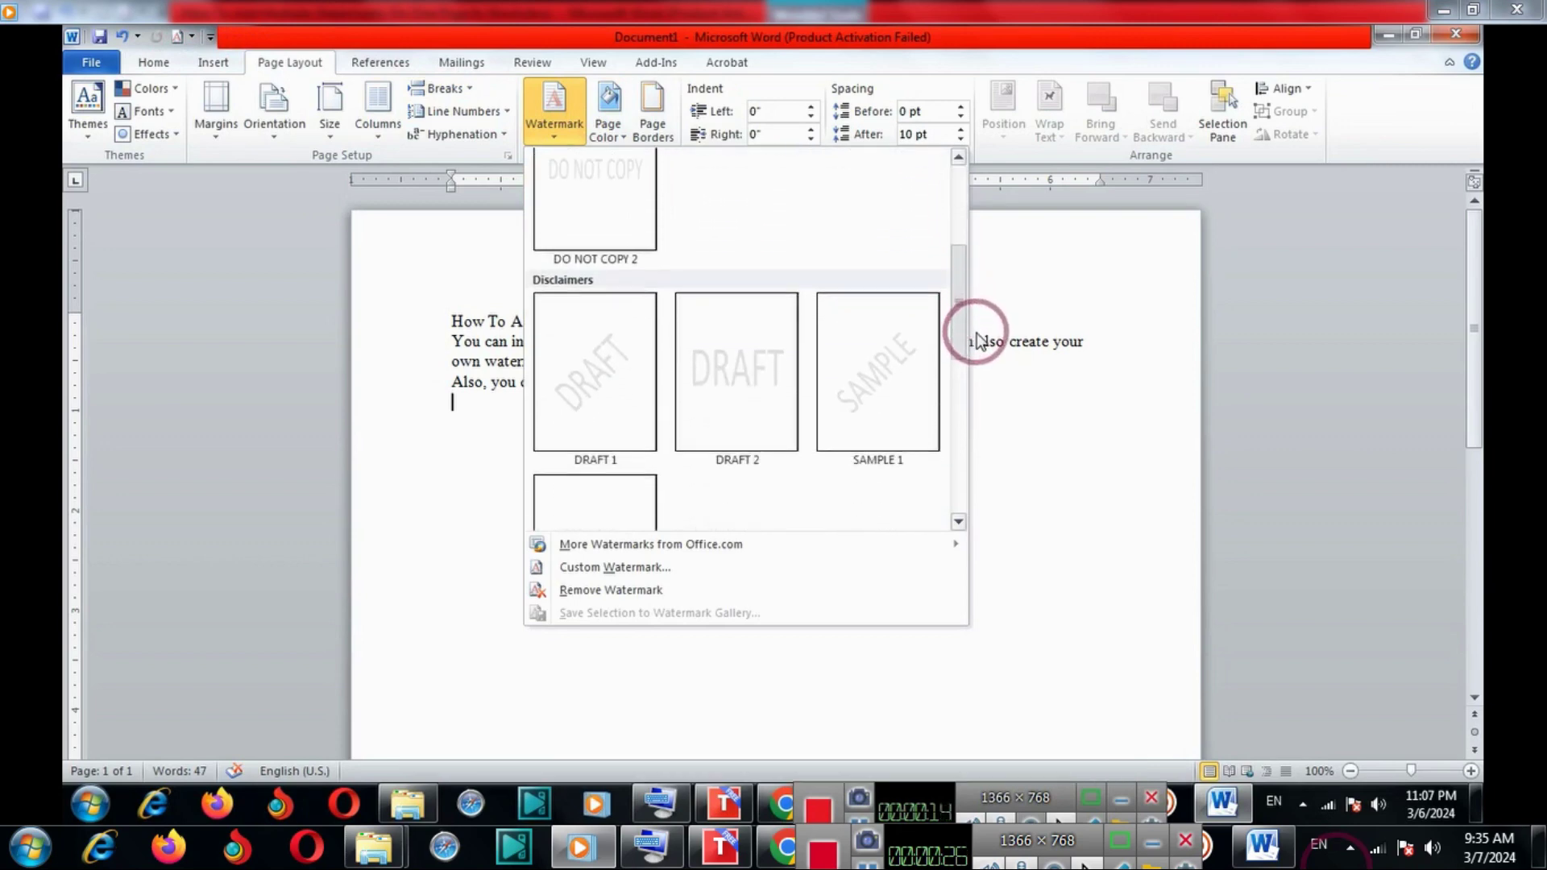
left_click(976, 332)
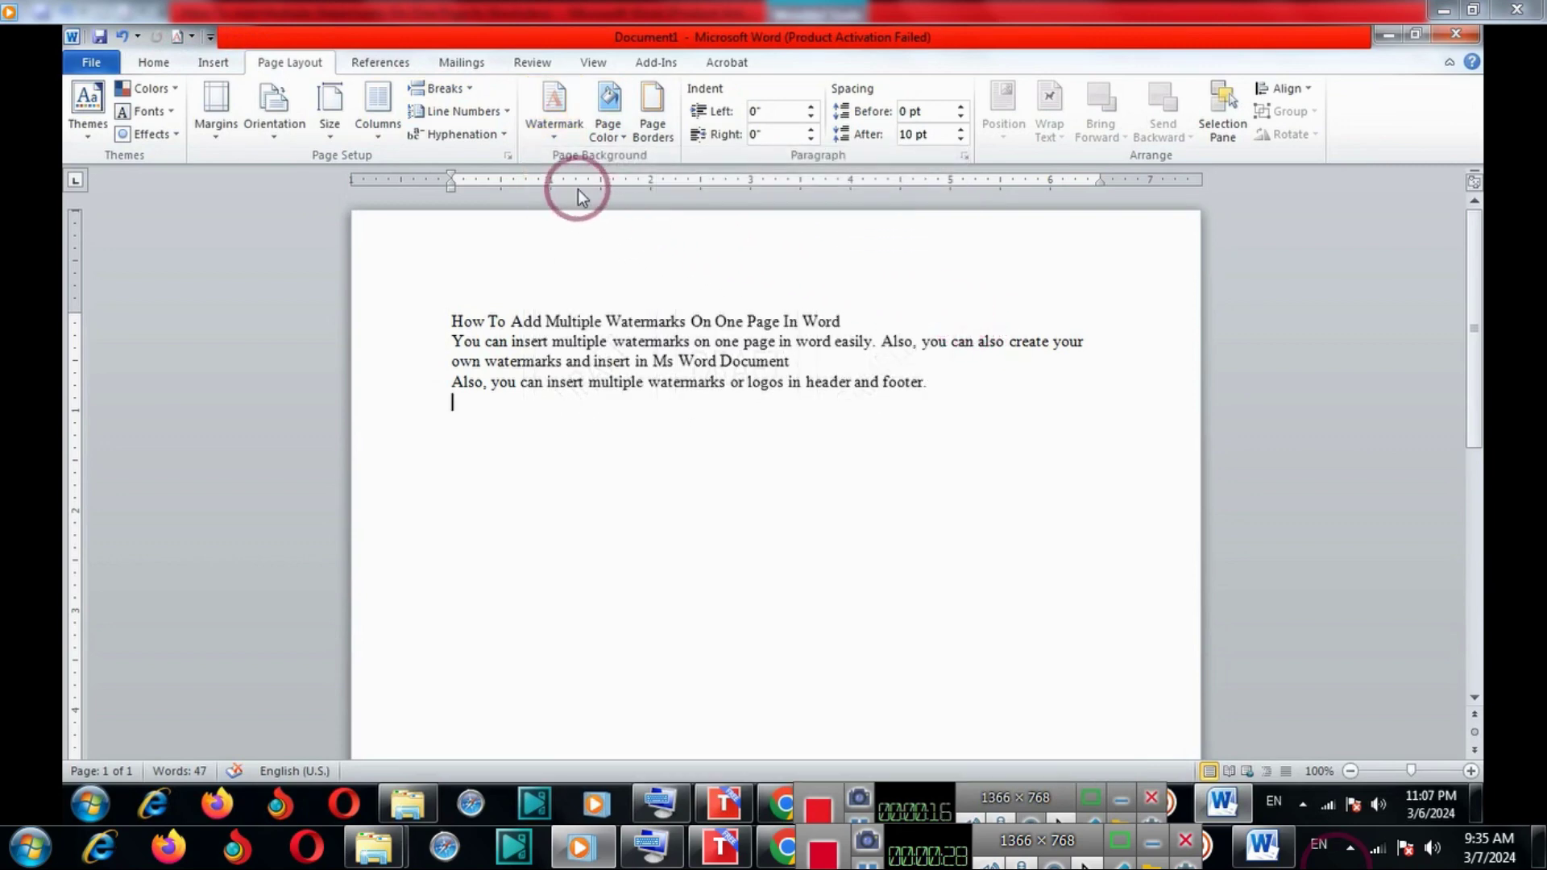
left_click(525, 135)
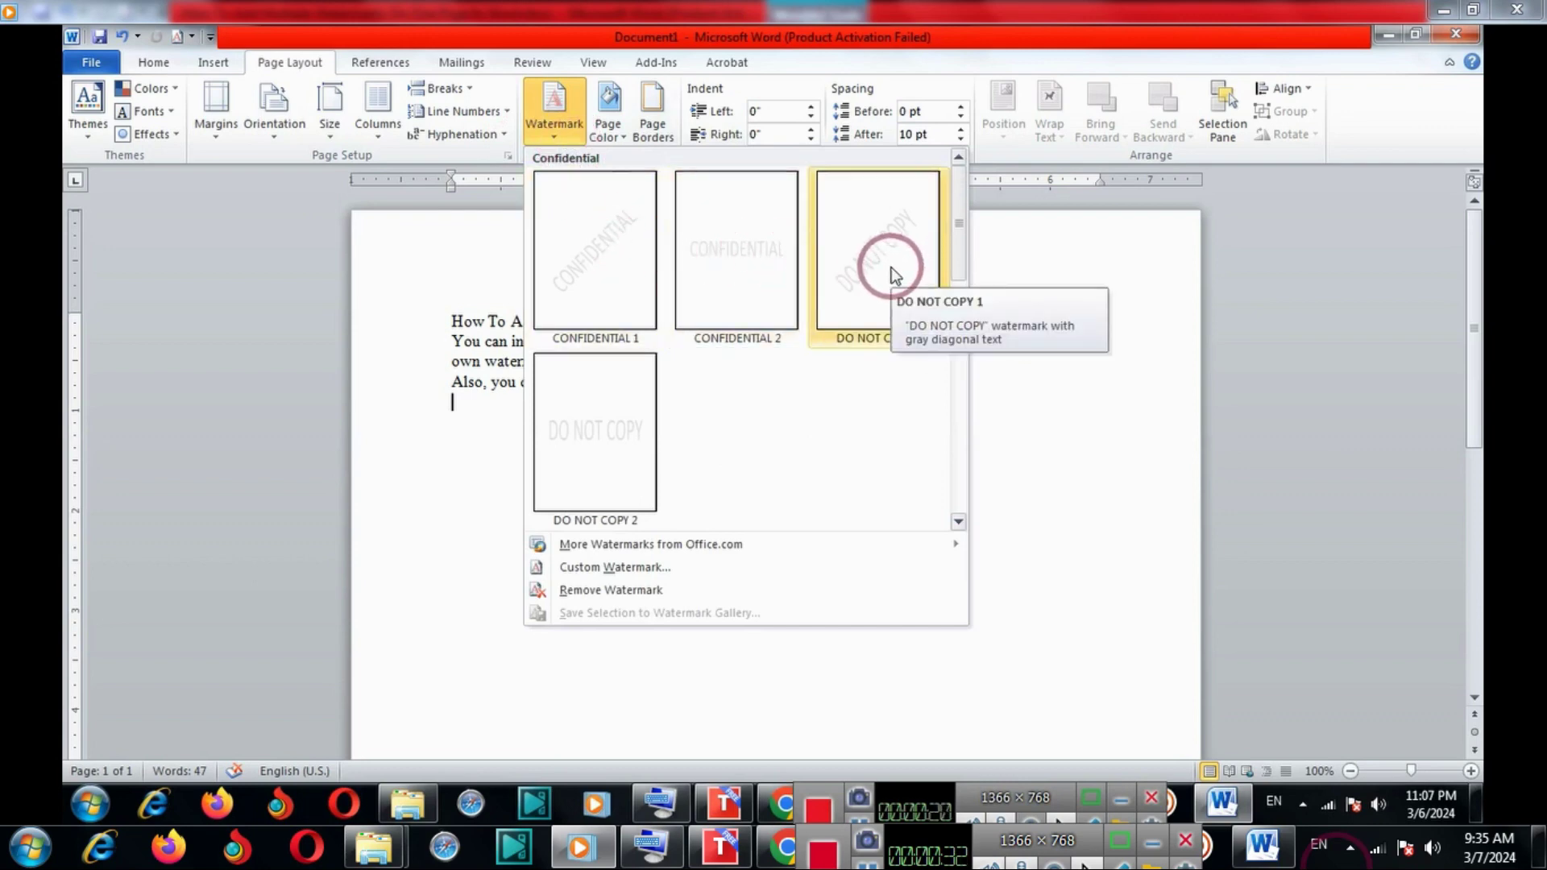
right_click(728, 245)
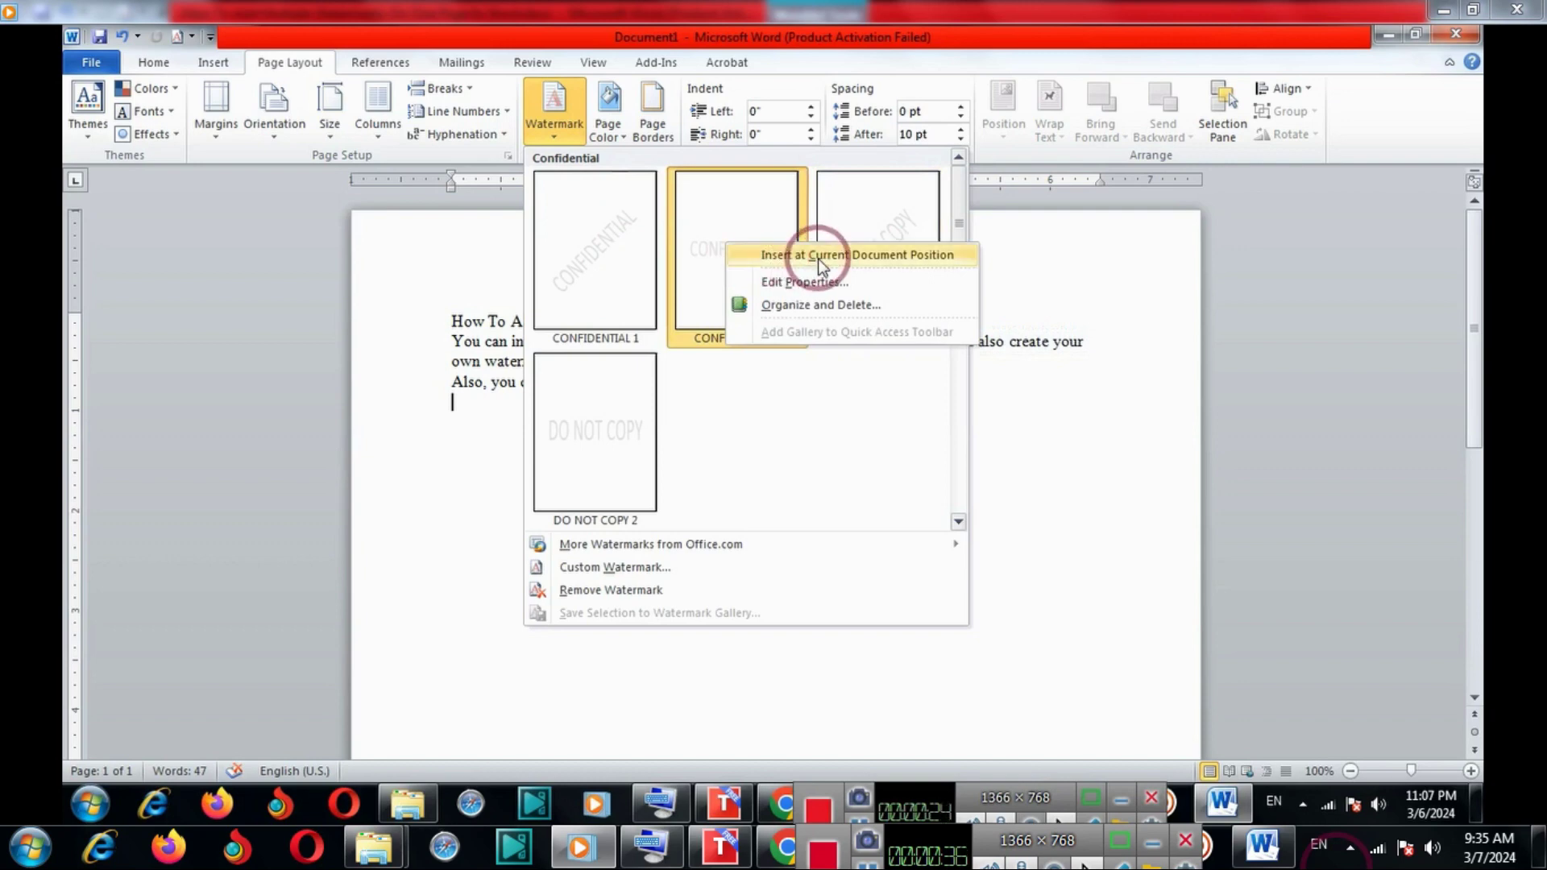
left_click(819, 258)
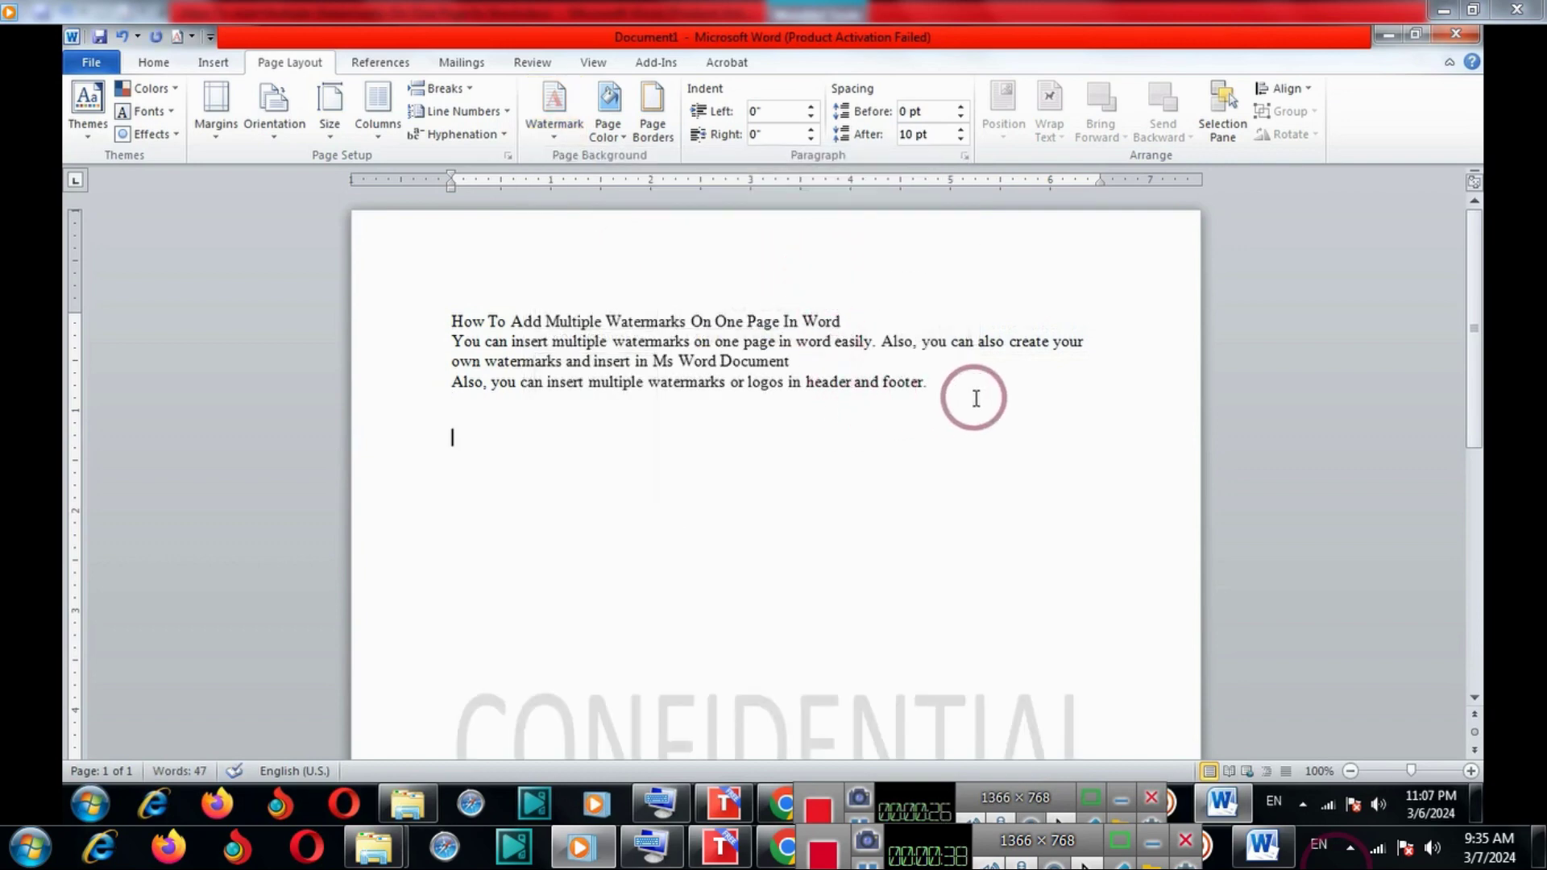
Add the built-in DO NOT COPY 2 watermark to the same page.
left_click_drag(1476, 366, 1476, 328)
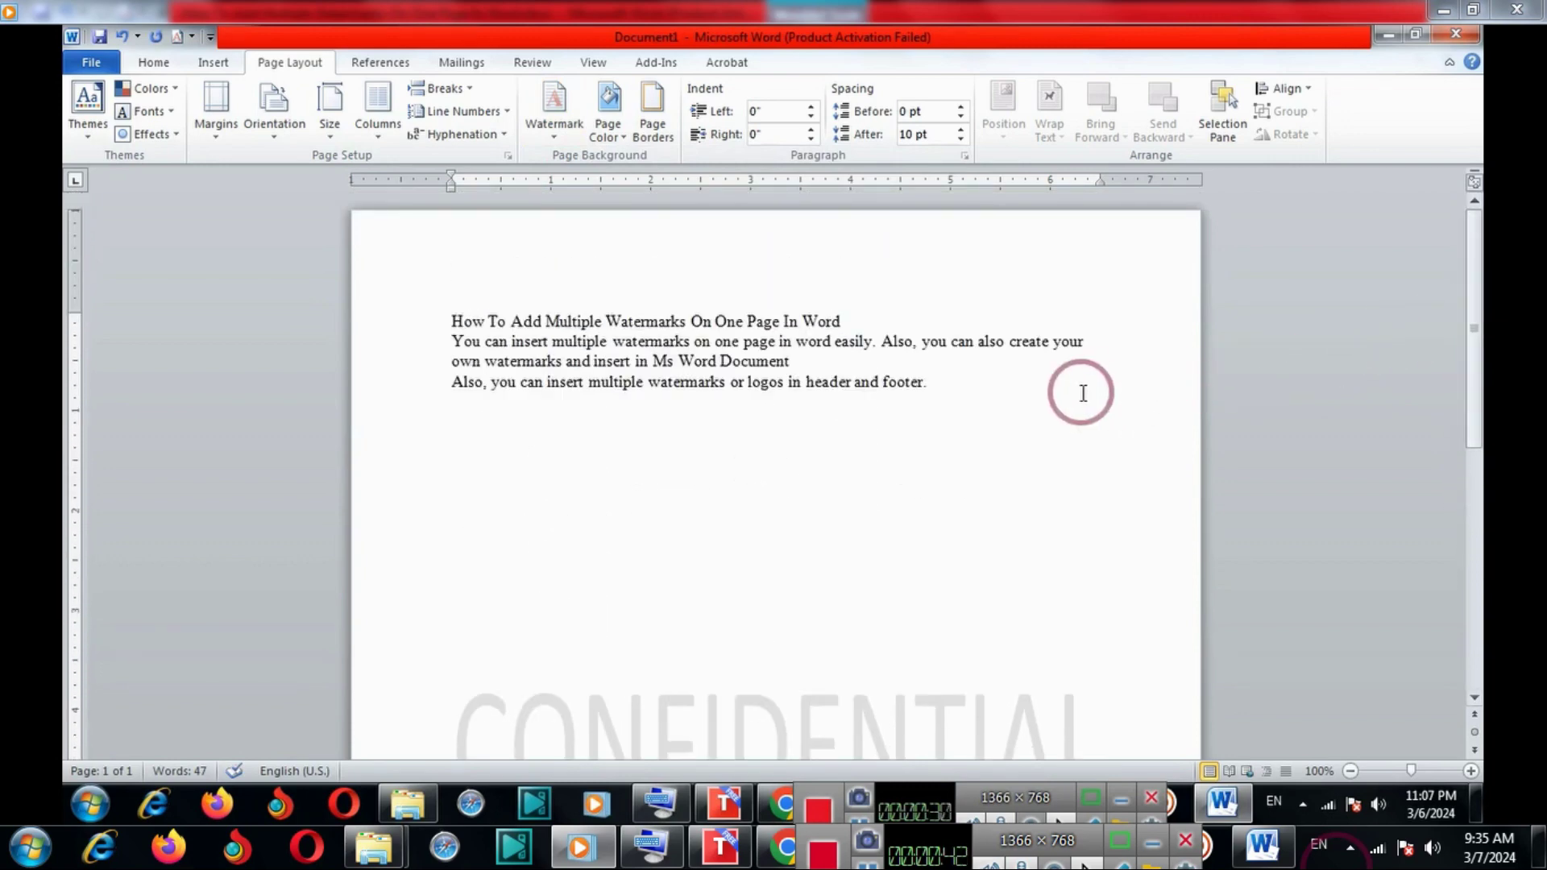
left_click(557, 129)
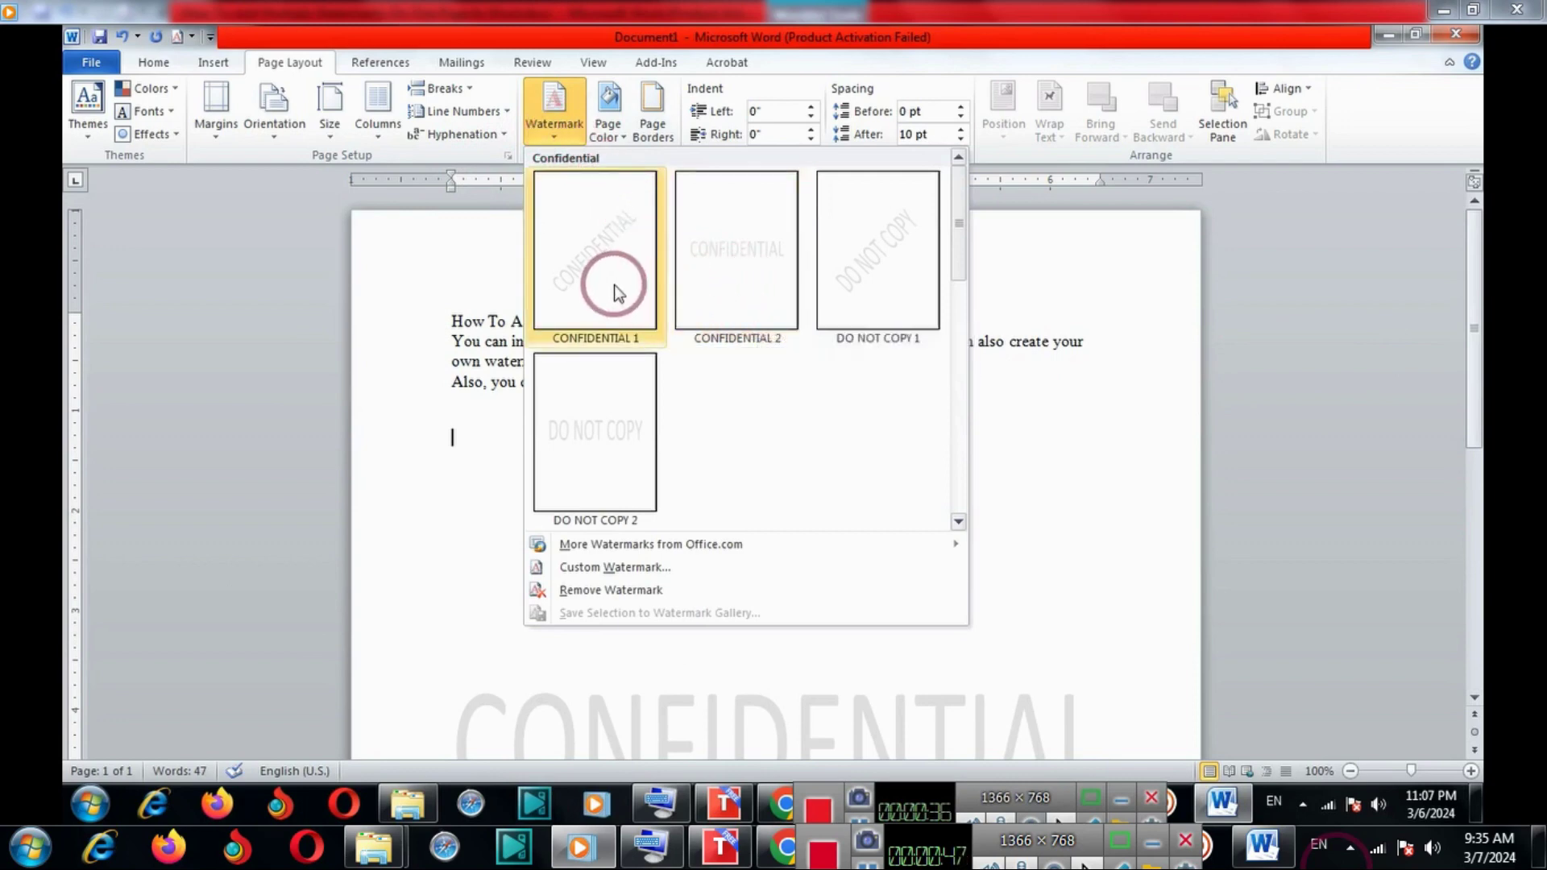
left_click(638, 371)
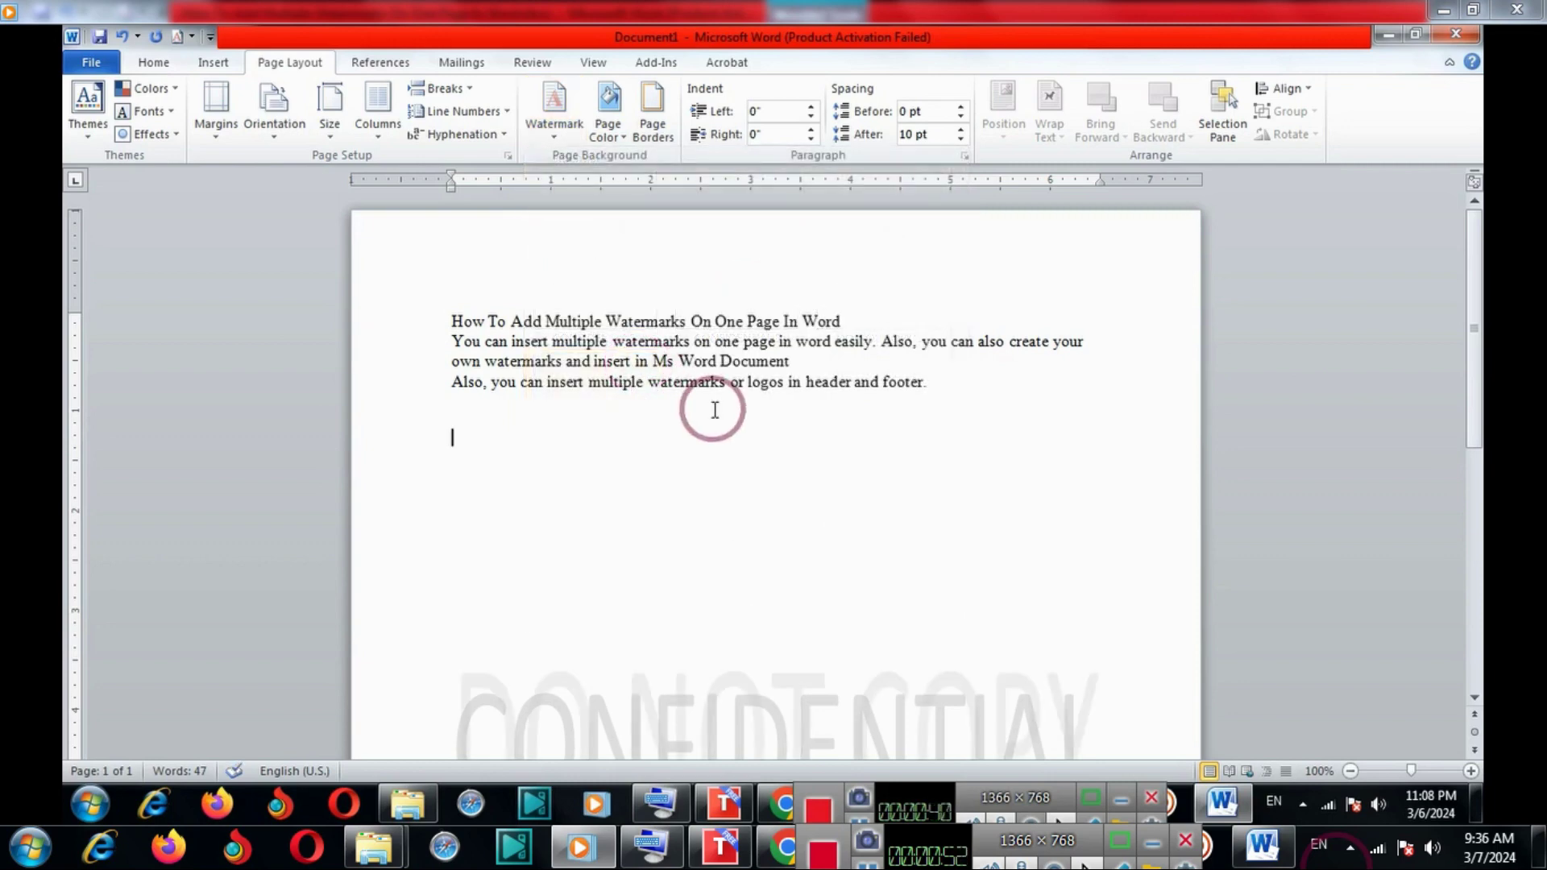
Move the CONFIDENTIAL watermark above the DO NOT COPY text and rotate it into an upward diagonal.
left_click_drag(1462, 386, 1474, 448)
left_click_drag(803, 529, 795, 340)
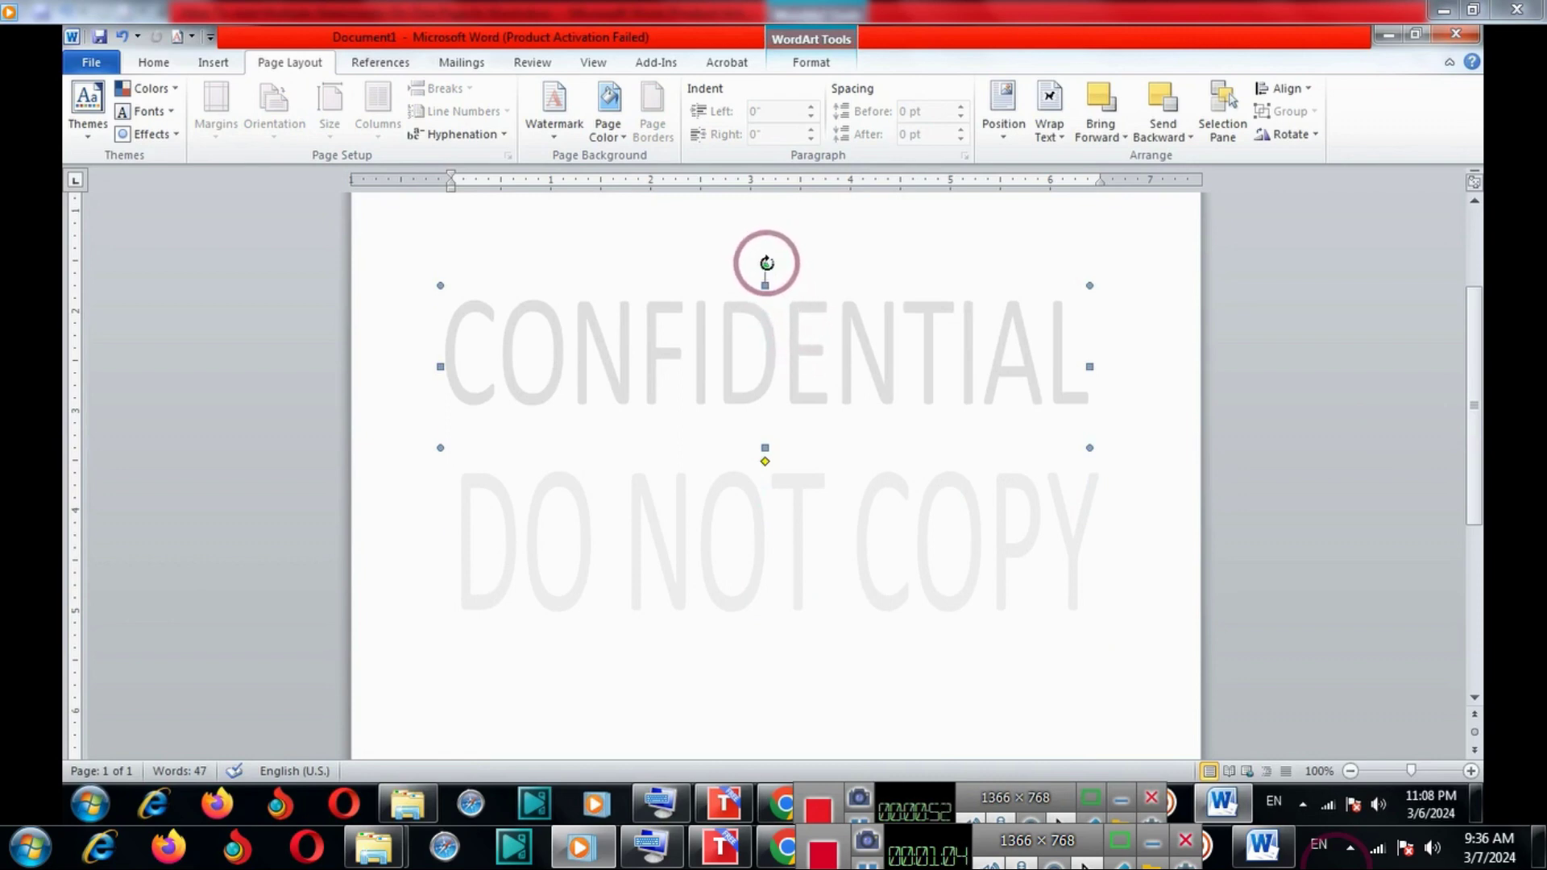
mouse_move(773, 266)
left_mouse_down()
mouse_move(804, 290)
mouse_move(748, 338)
left_mouse_up()
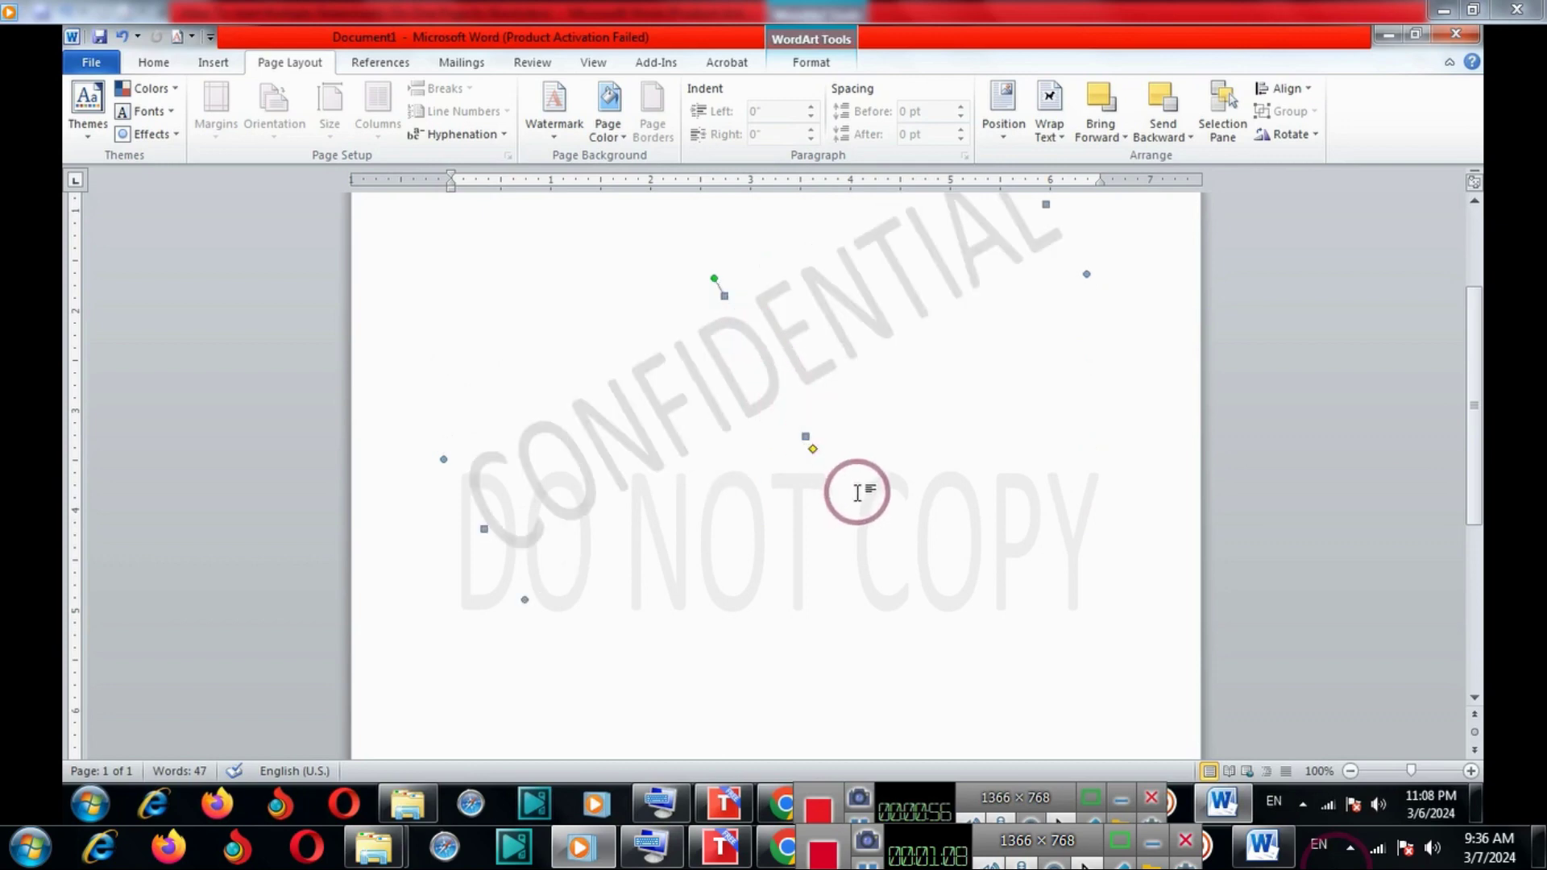
left_click(786, 481)
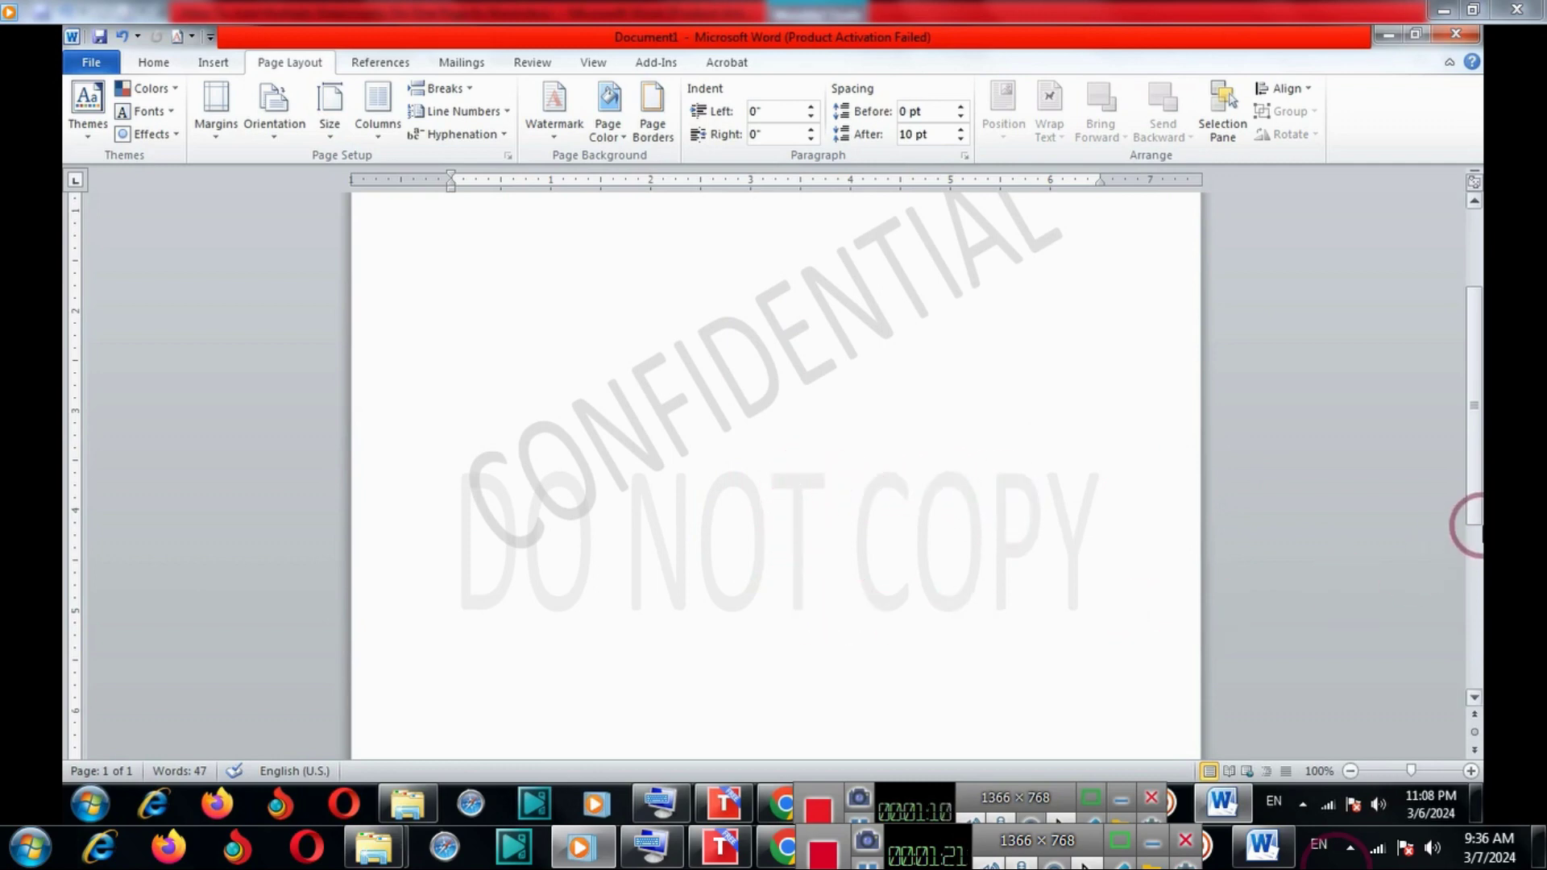
In header editing mode, move the DO NOT COPY watermark lower on the page, rotate it diagonally, and return to the document body.
scroll(1466, 524, "down", 3)
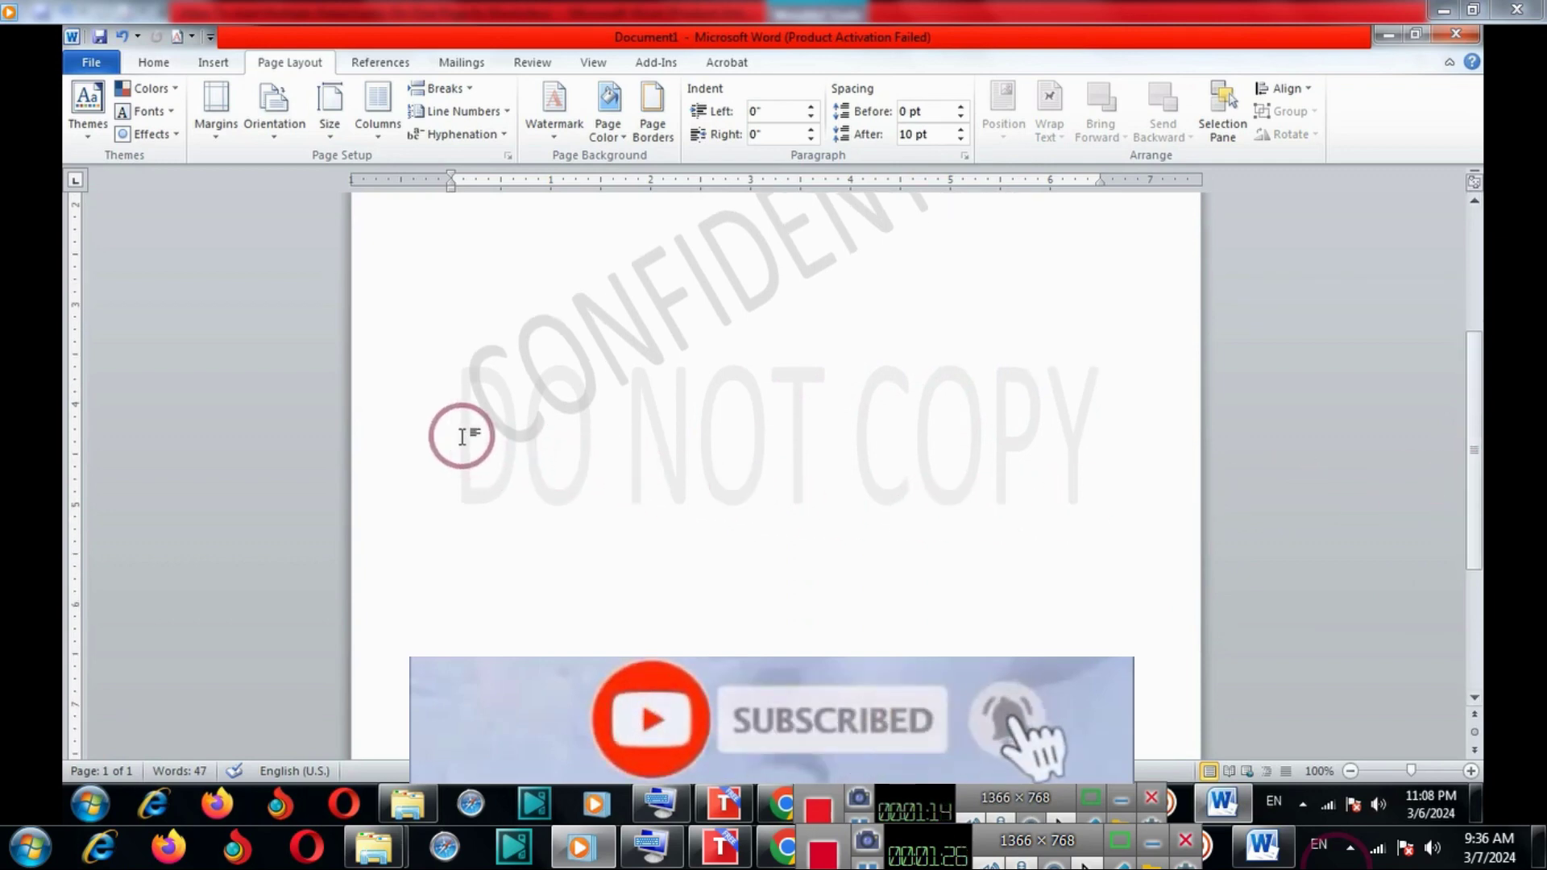
left_click_drag(1472, 410, 1474, 230)
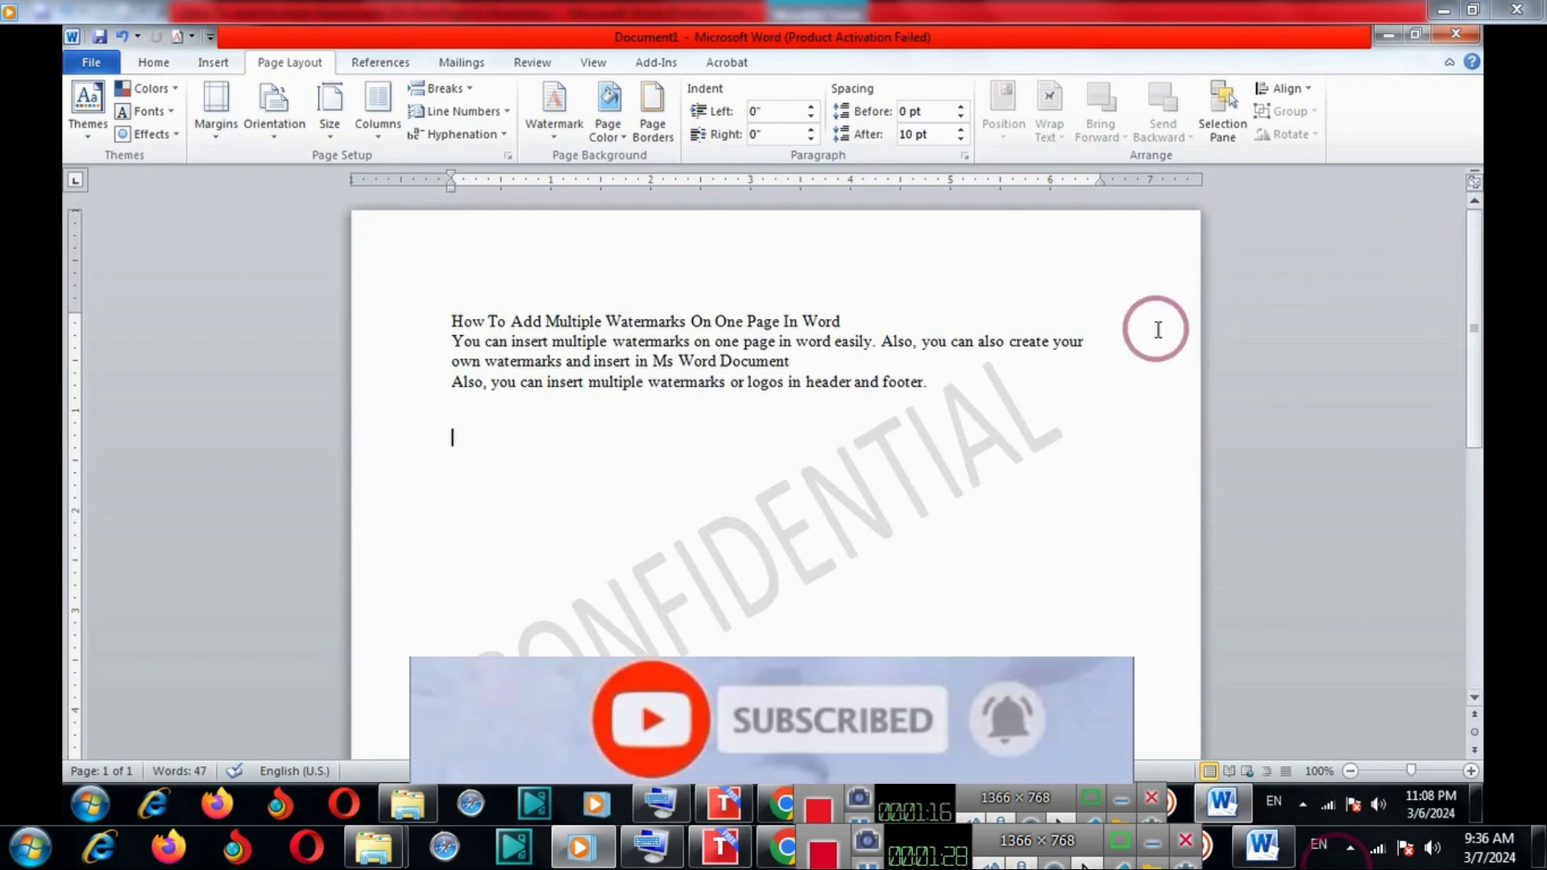
double_click(627, 257)
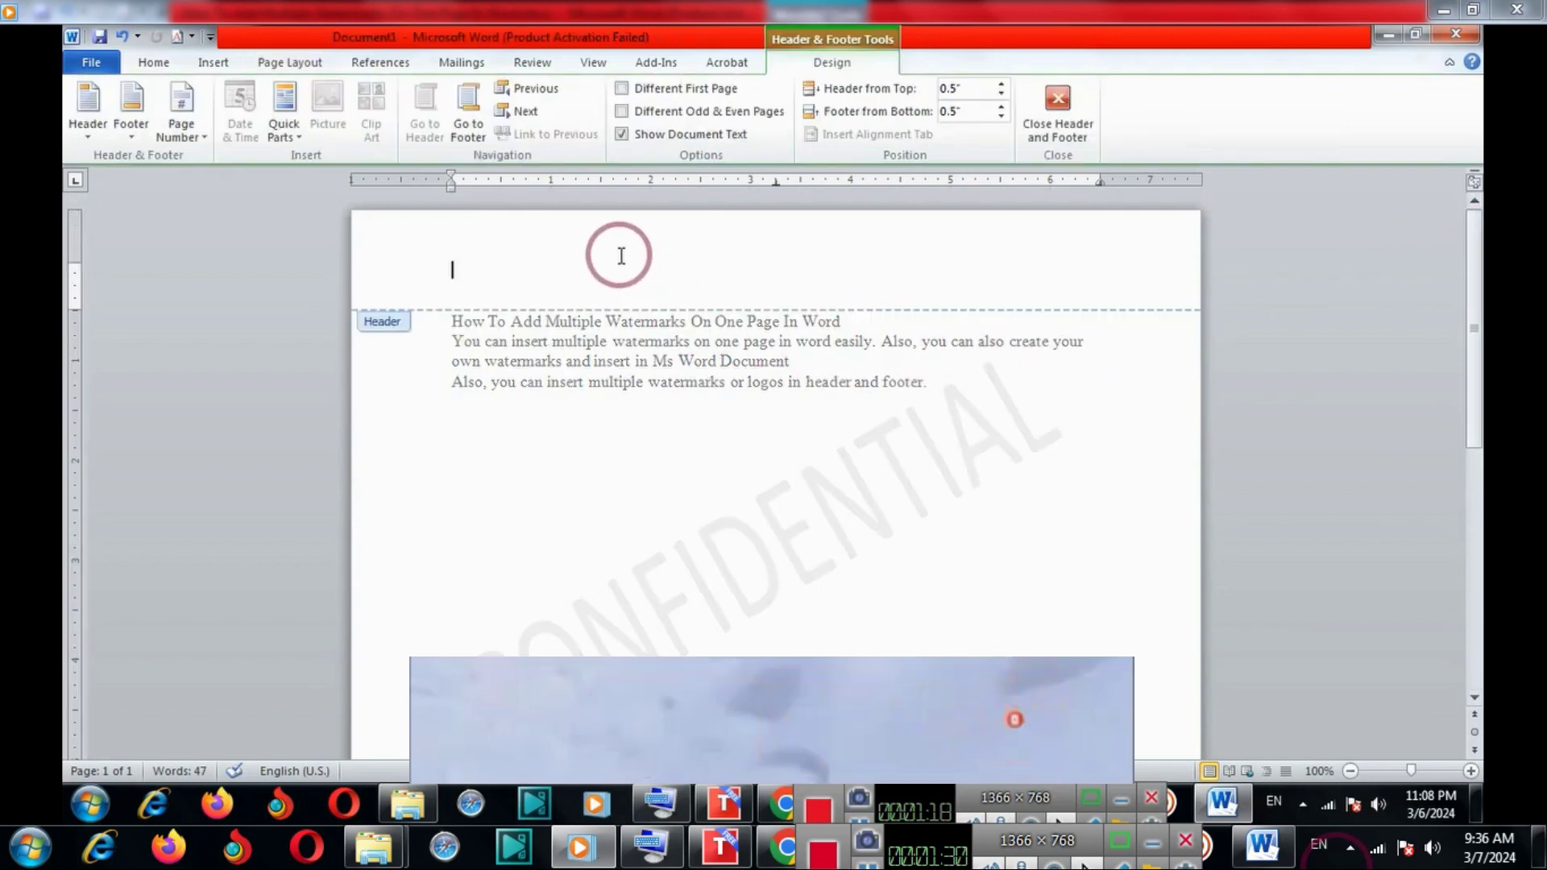
left_click_drag(1472, 338, 1474, 500)
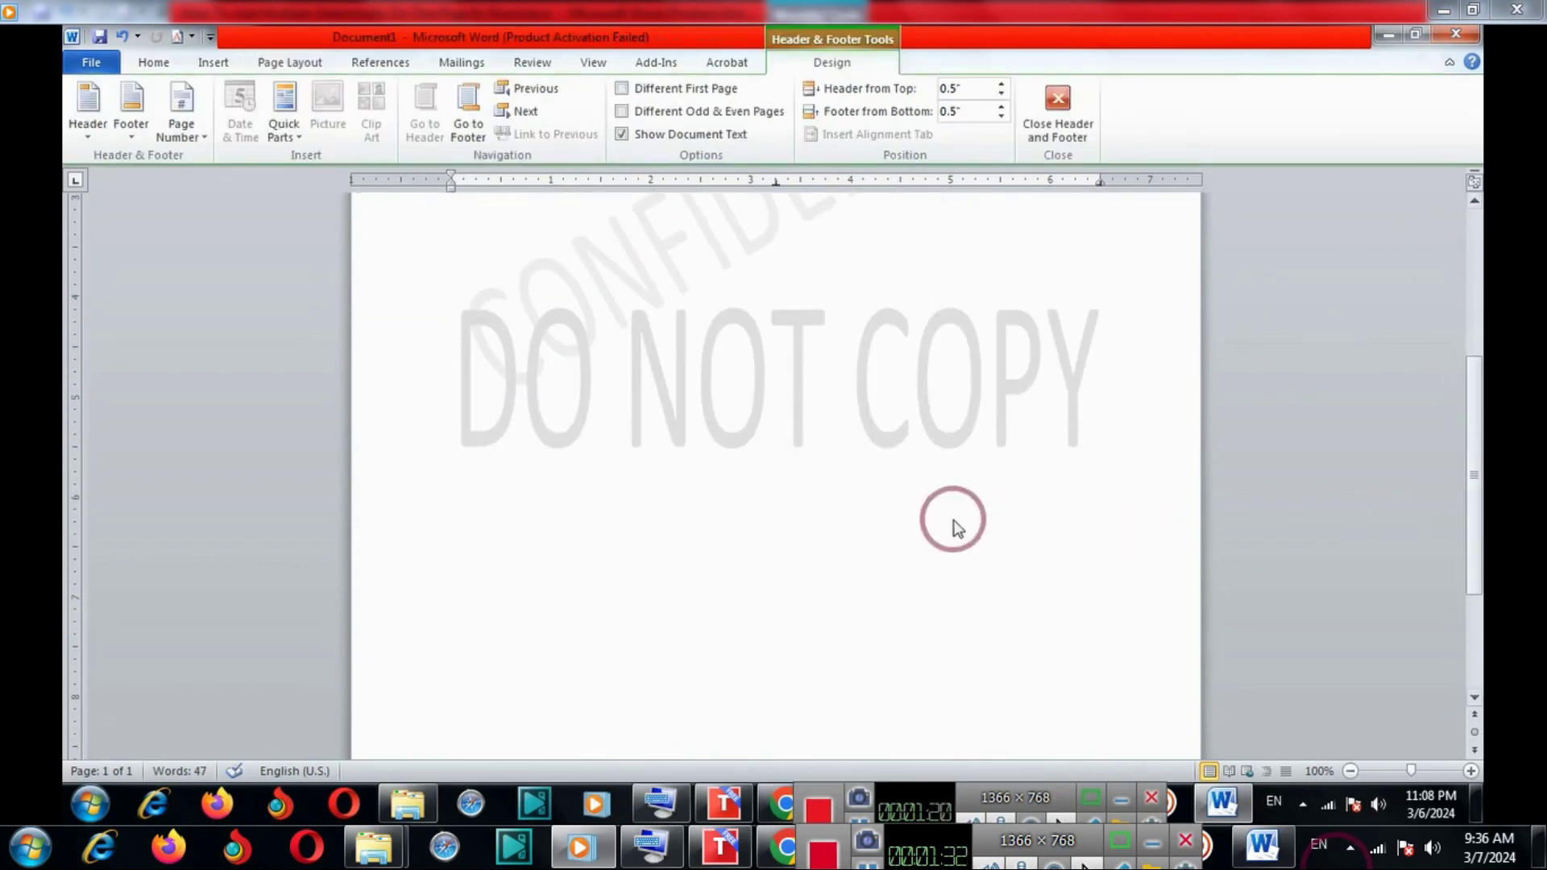
left_click(707, 390)
left_click_drag(707, 390, 741, 506)
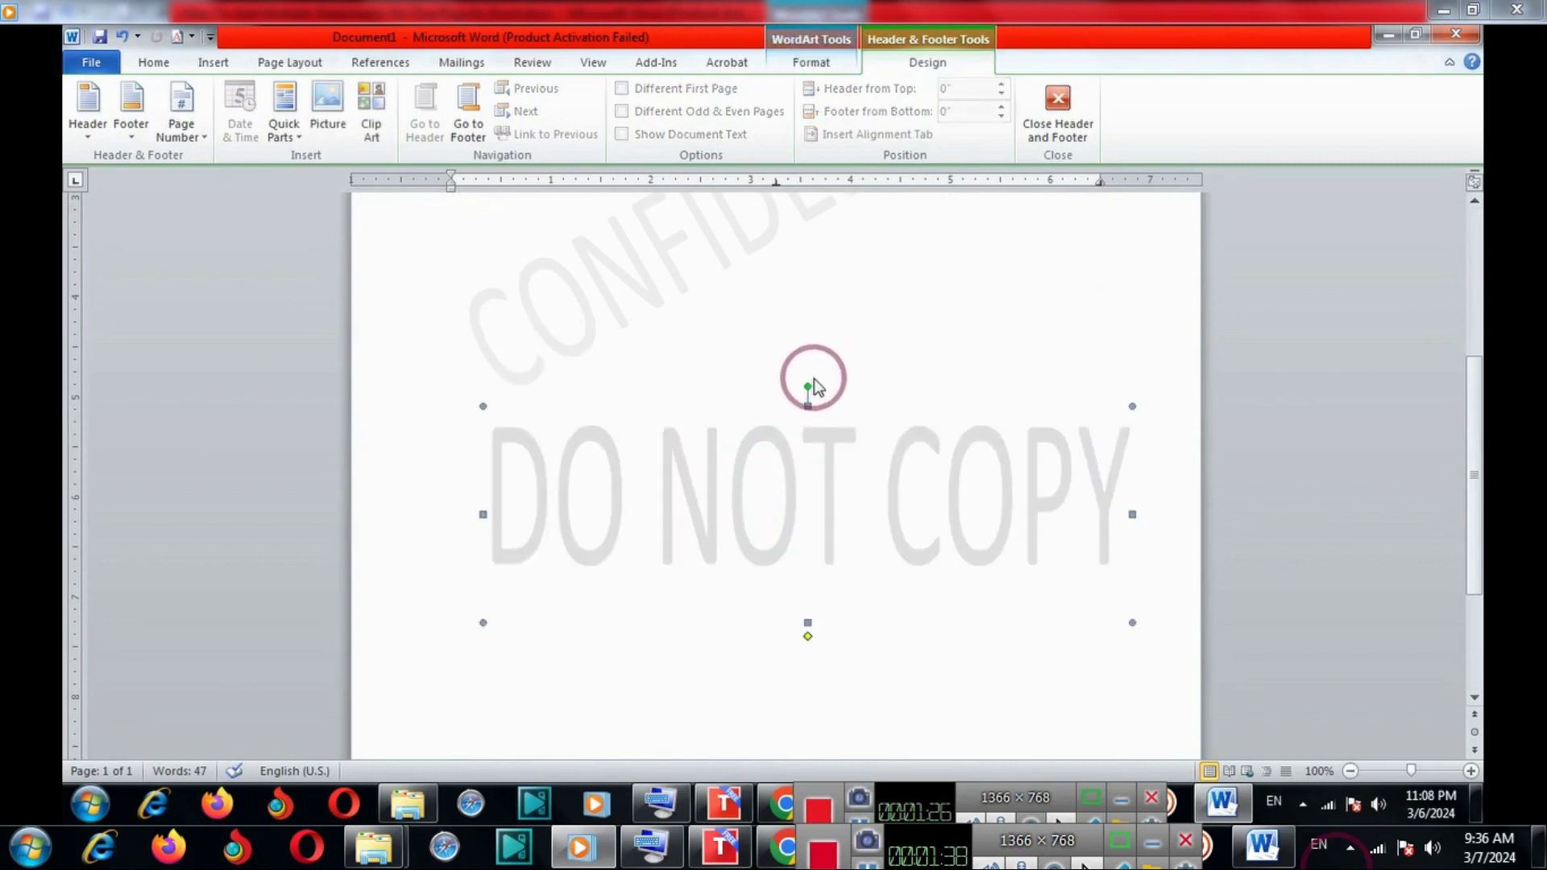
left_click_drag(807, 385, 709, 364)
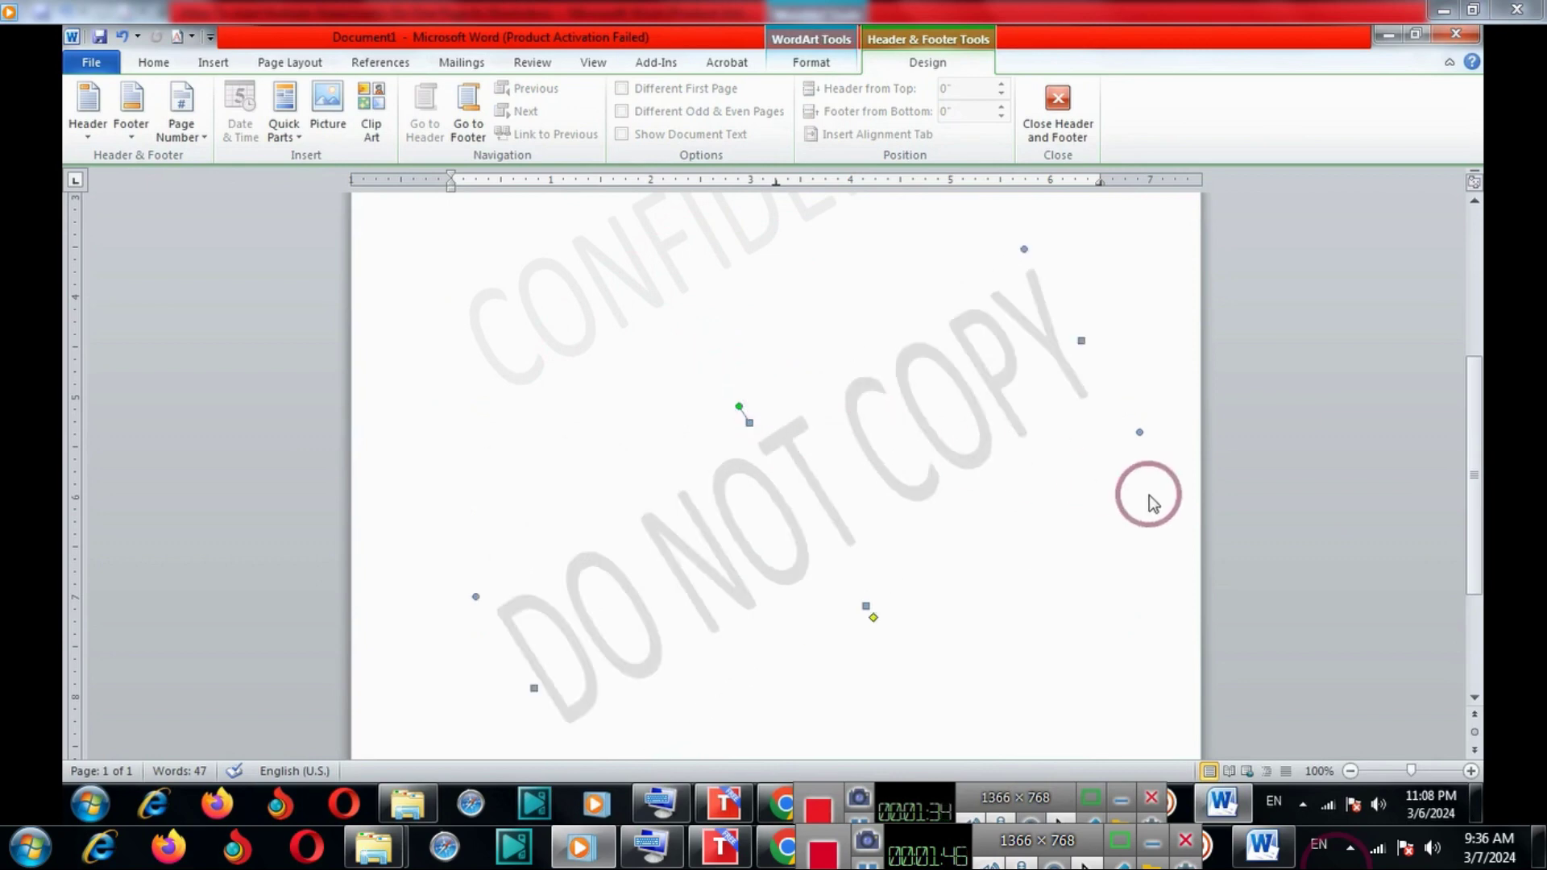
scroll(1434, 436, "up", 8)
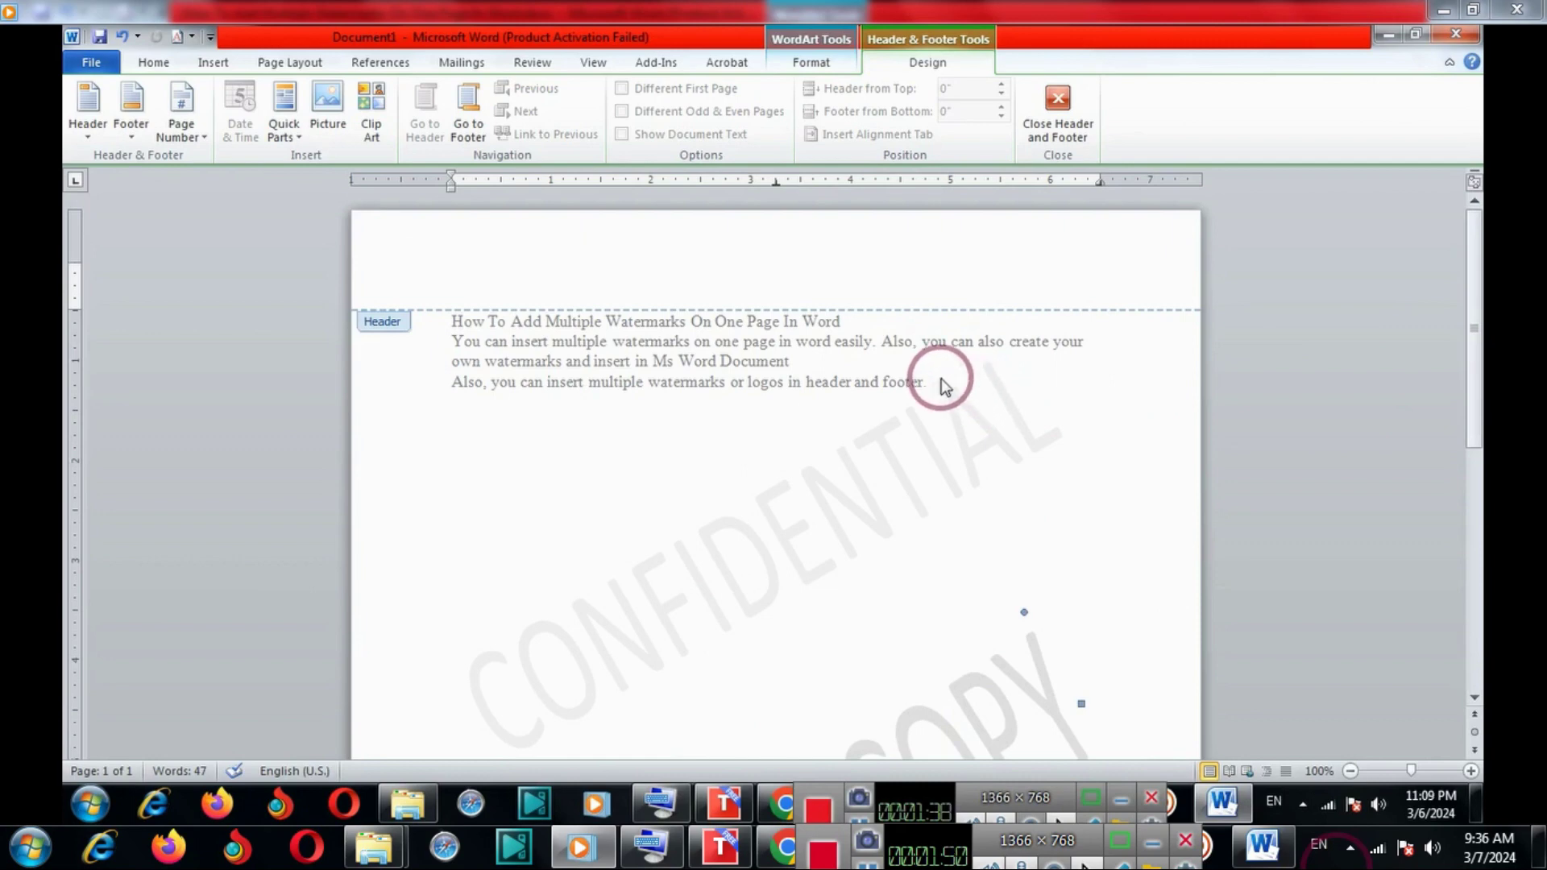
left_click(1057, 129)
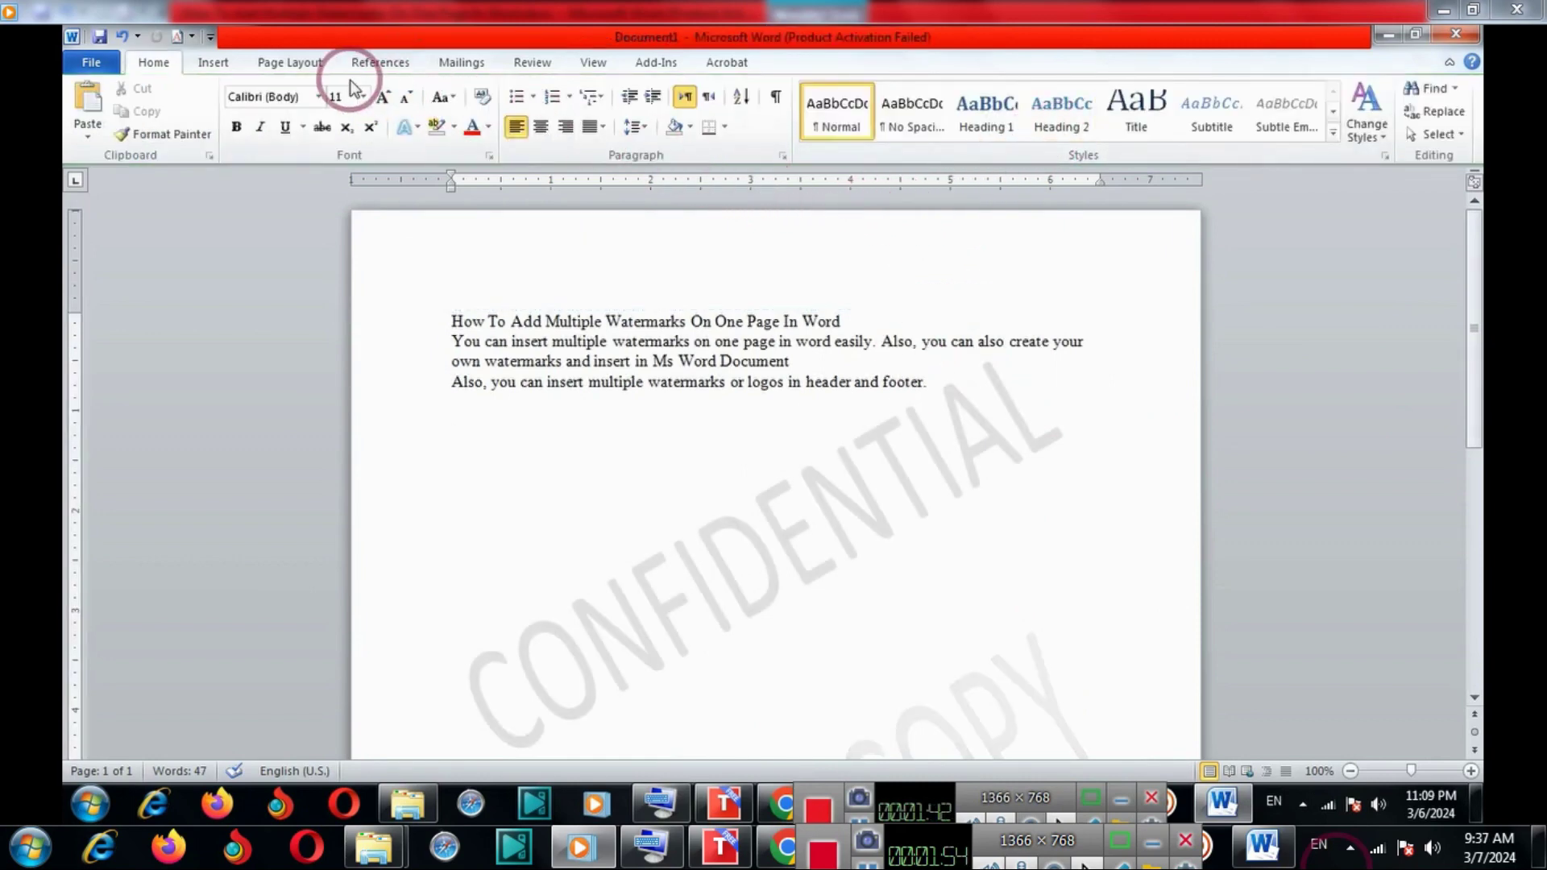
Apply a custom text watermark reading "On Videos" with the Calibri font, automatic size, semitransparent colour and diagonal layout.
left_click(296, 63)
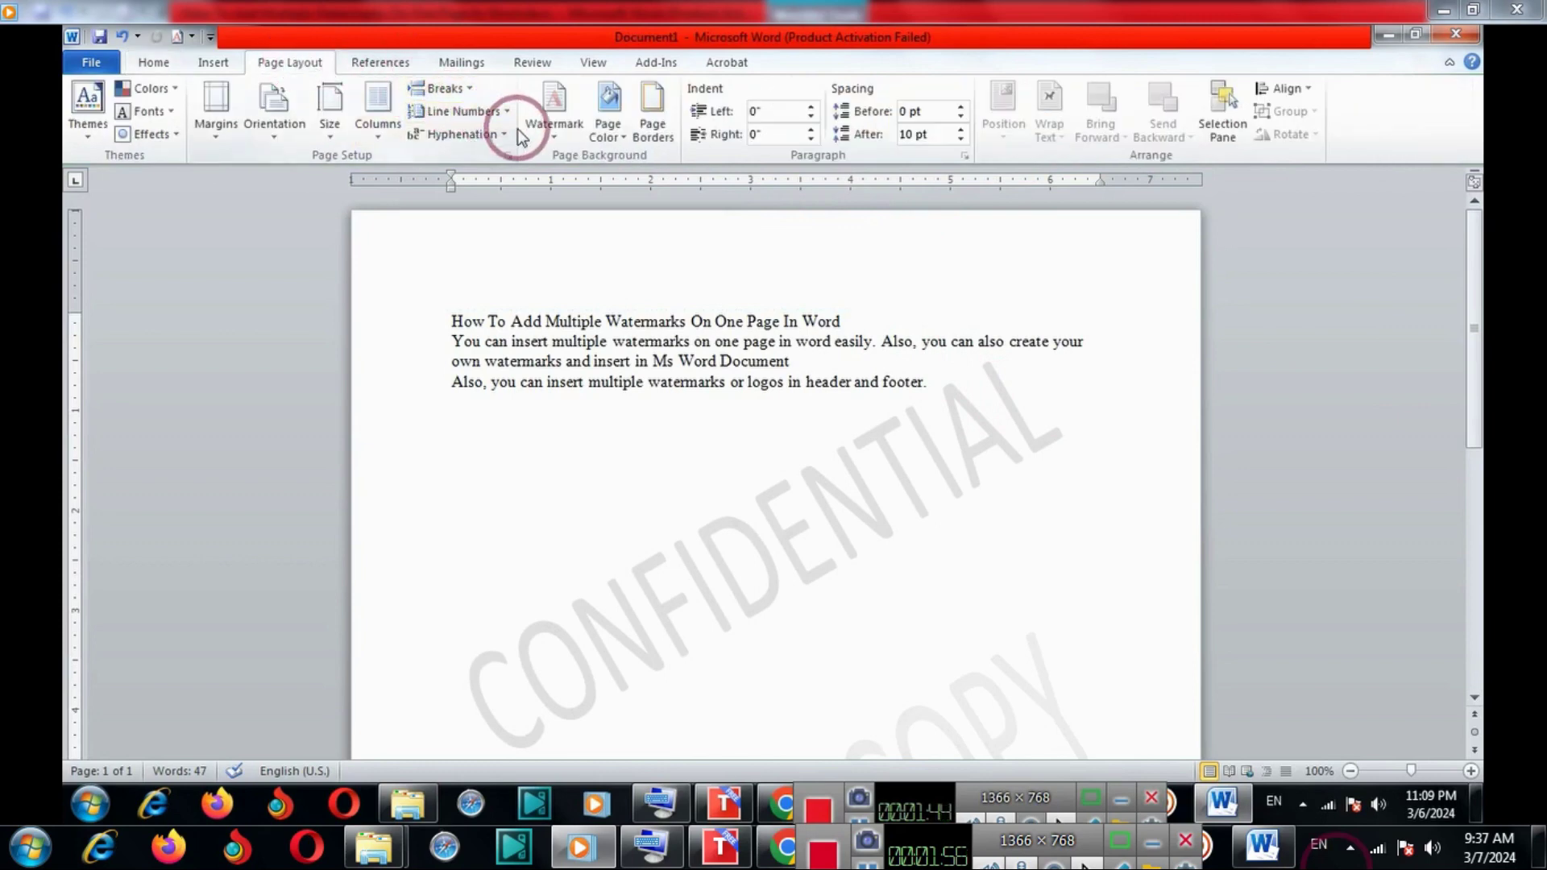
left_click(551, 133)
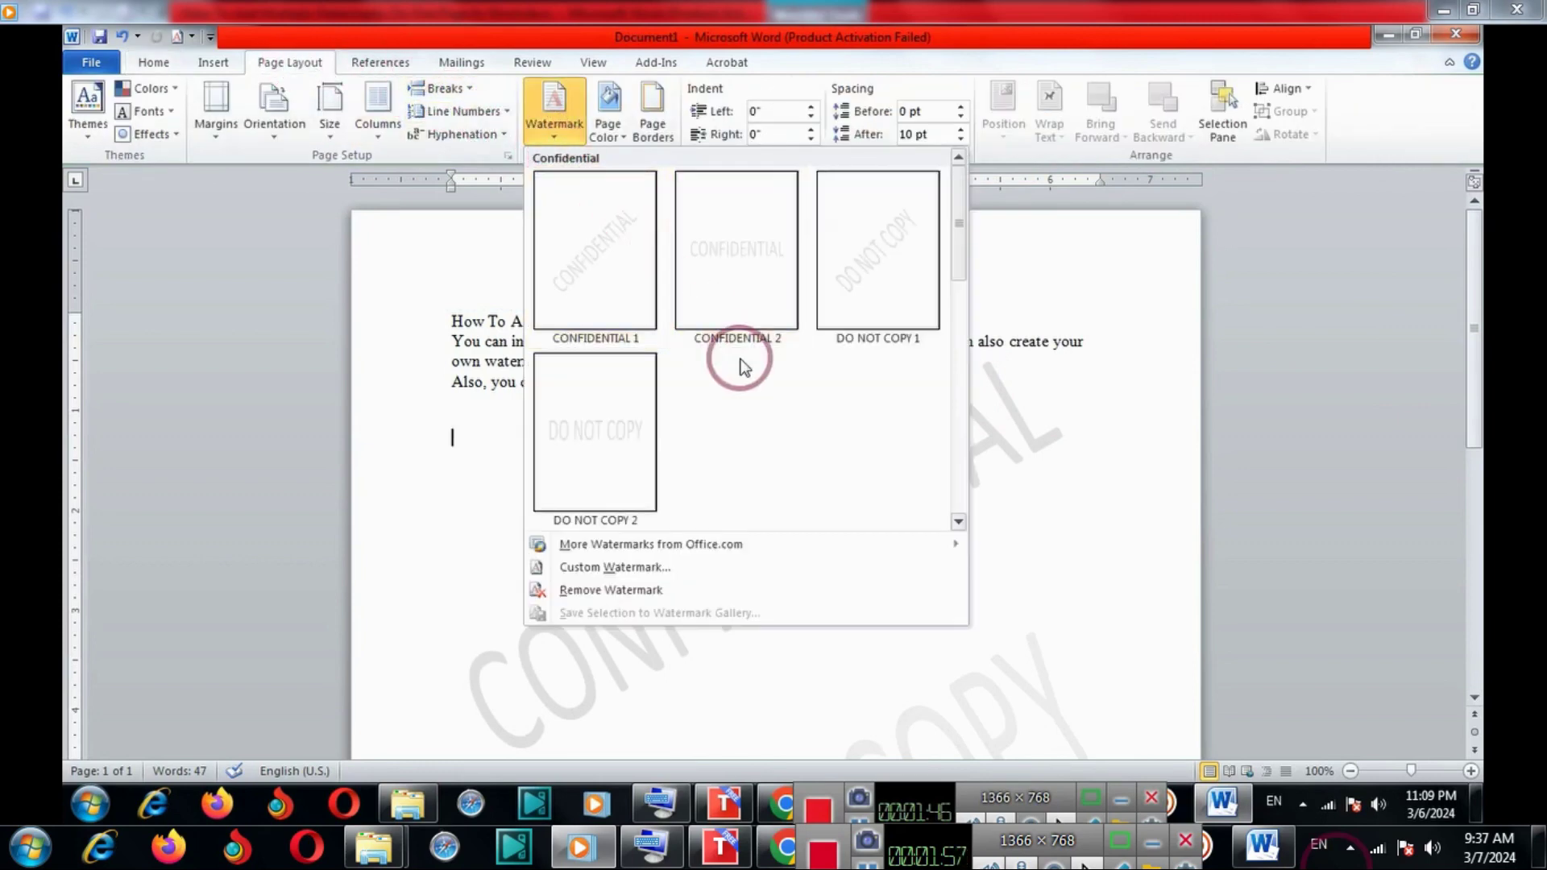
left_click(649, 567)
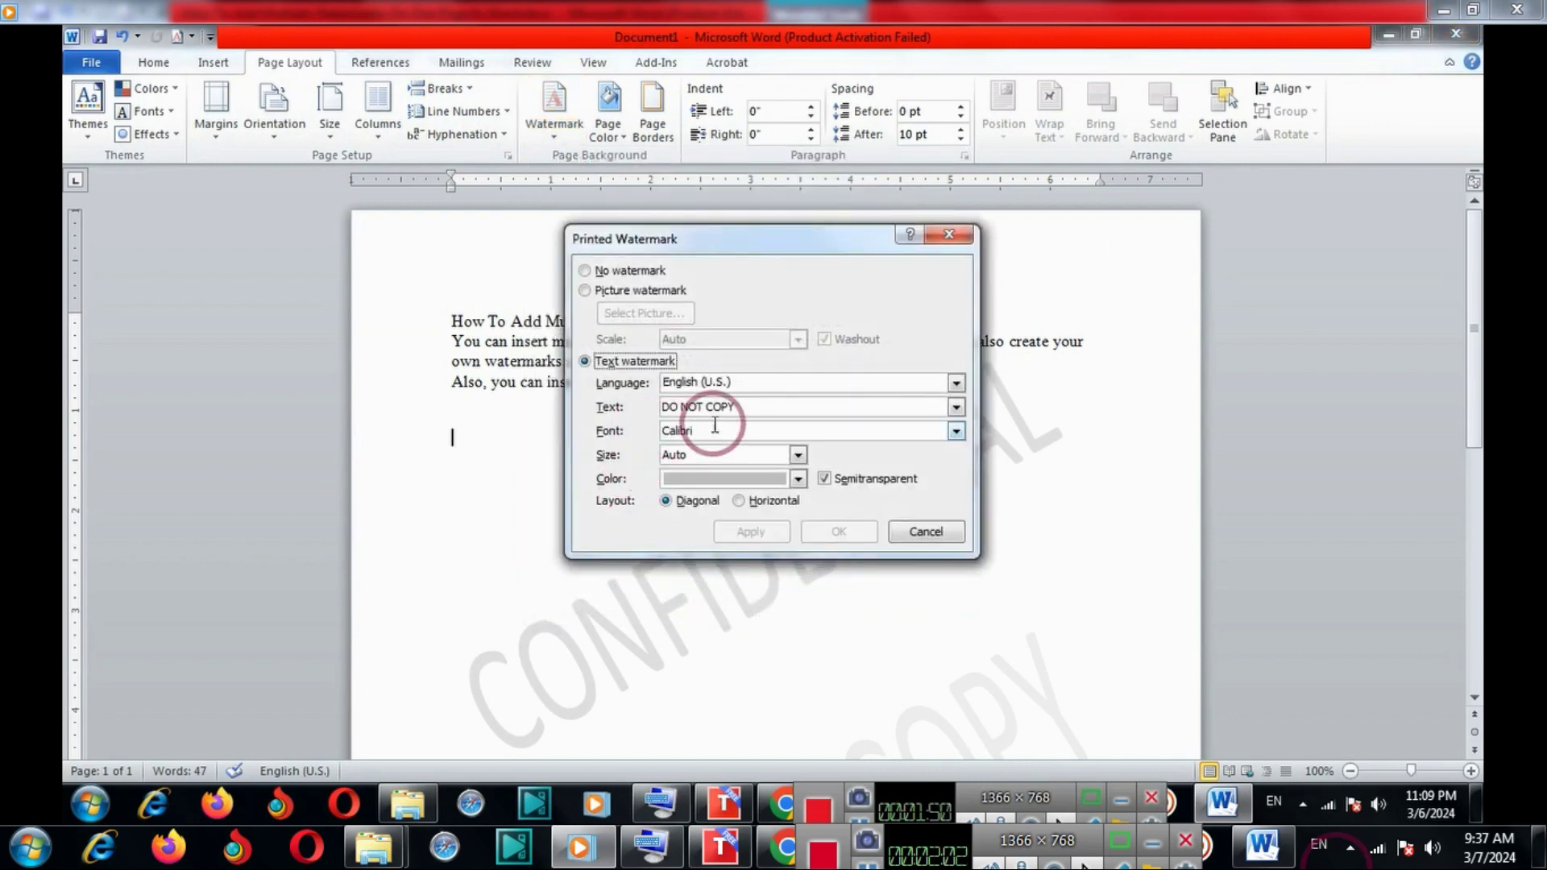
key("BackSpace")
key("BackSpace")
key("BackSpace")
key("BackSpace")
key("BackSpace")
key("BackSpace")
key("BackSpace")
type("On Videos")
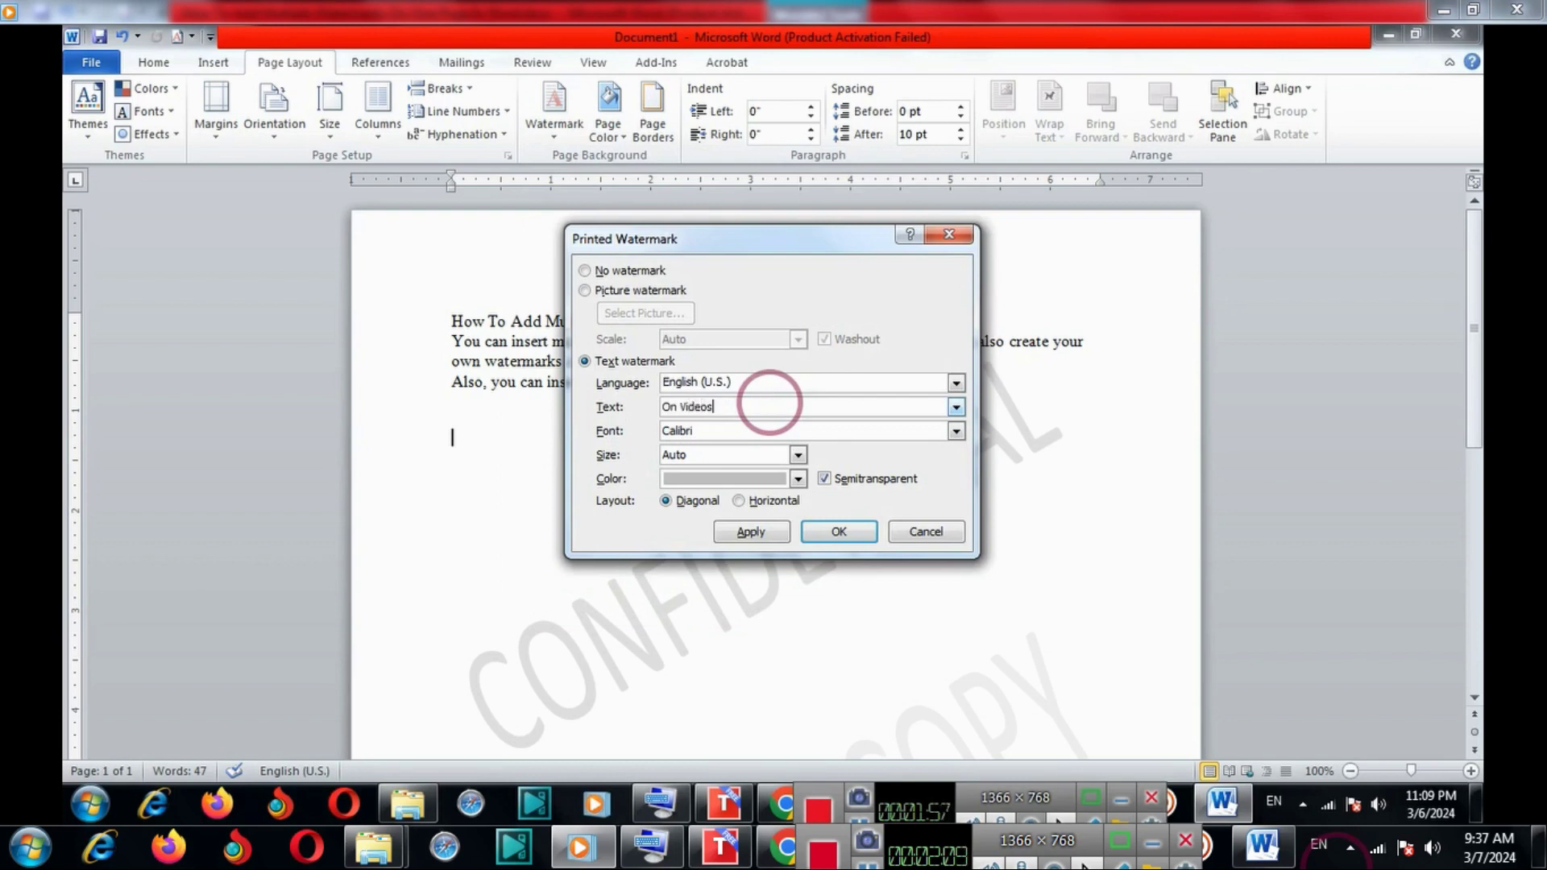
left_click(838, 530)
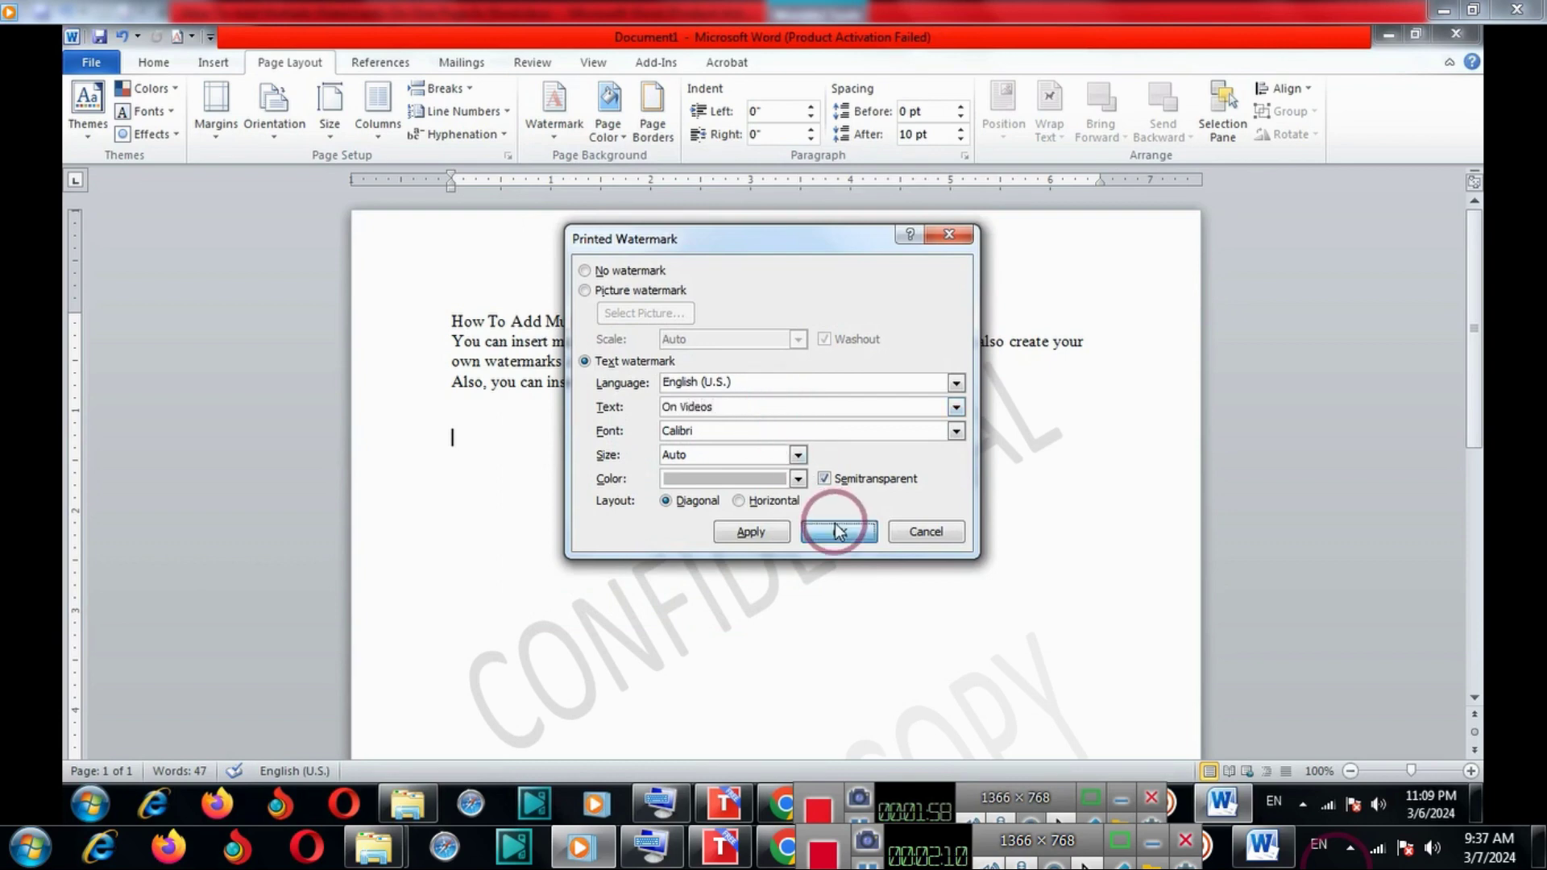
left_click_drag(1476, 345, 1462, 472)
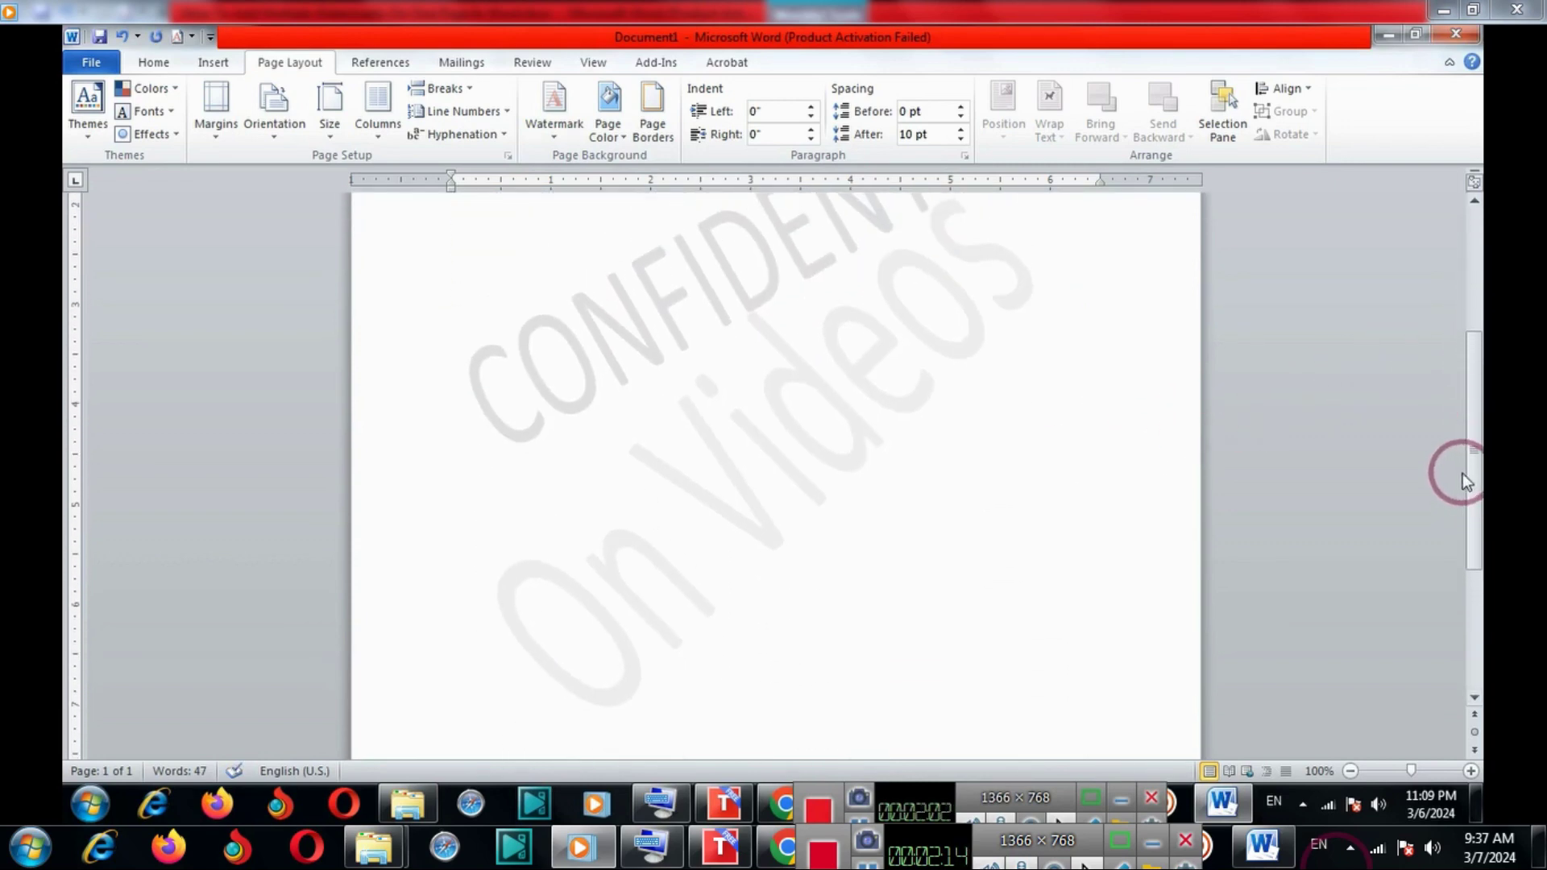
scroll(814, 351, "up", 2)
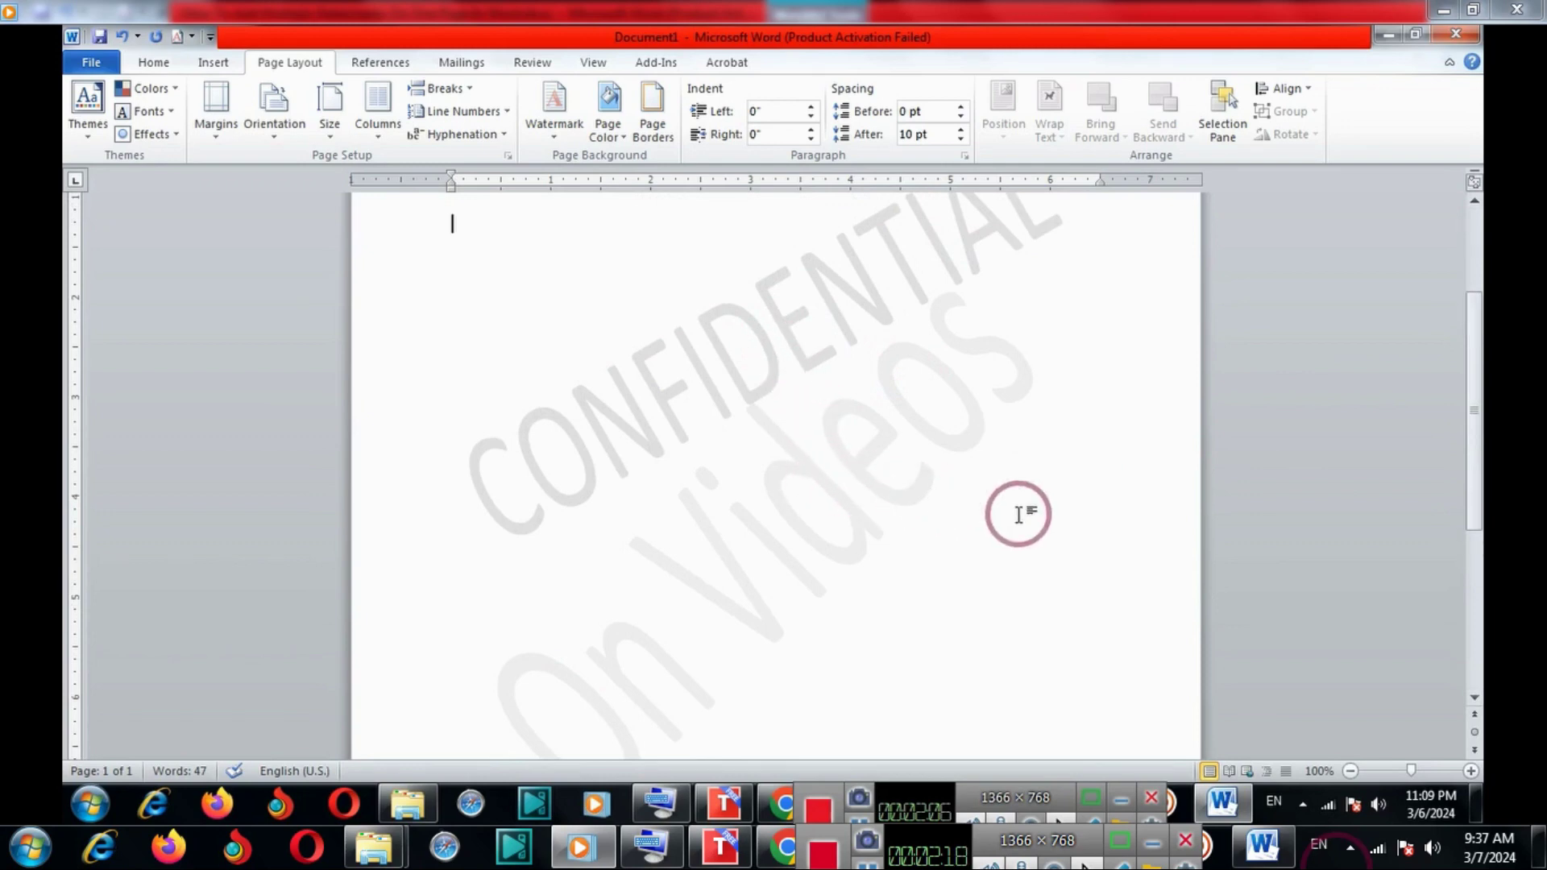
left_click_drag(1472, 415, 1456, 382)
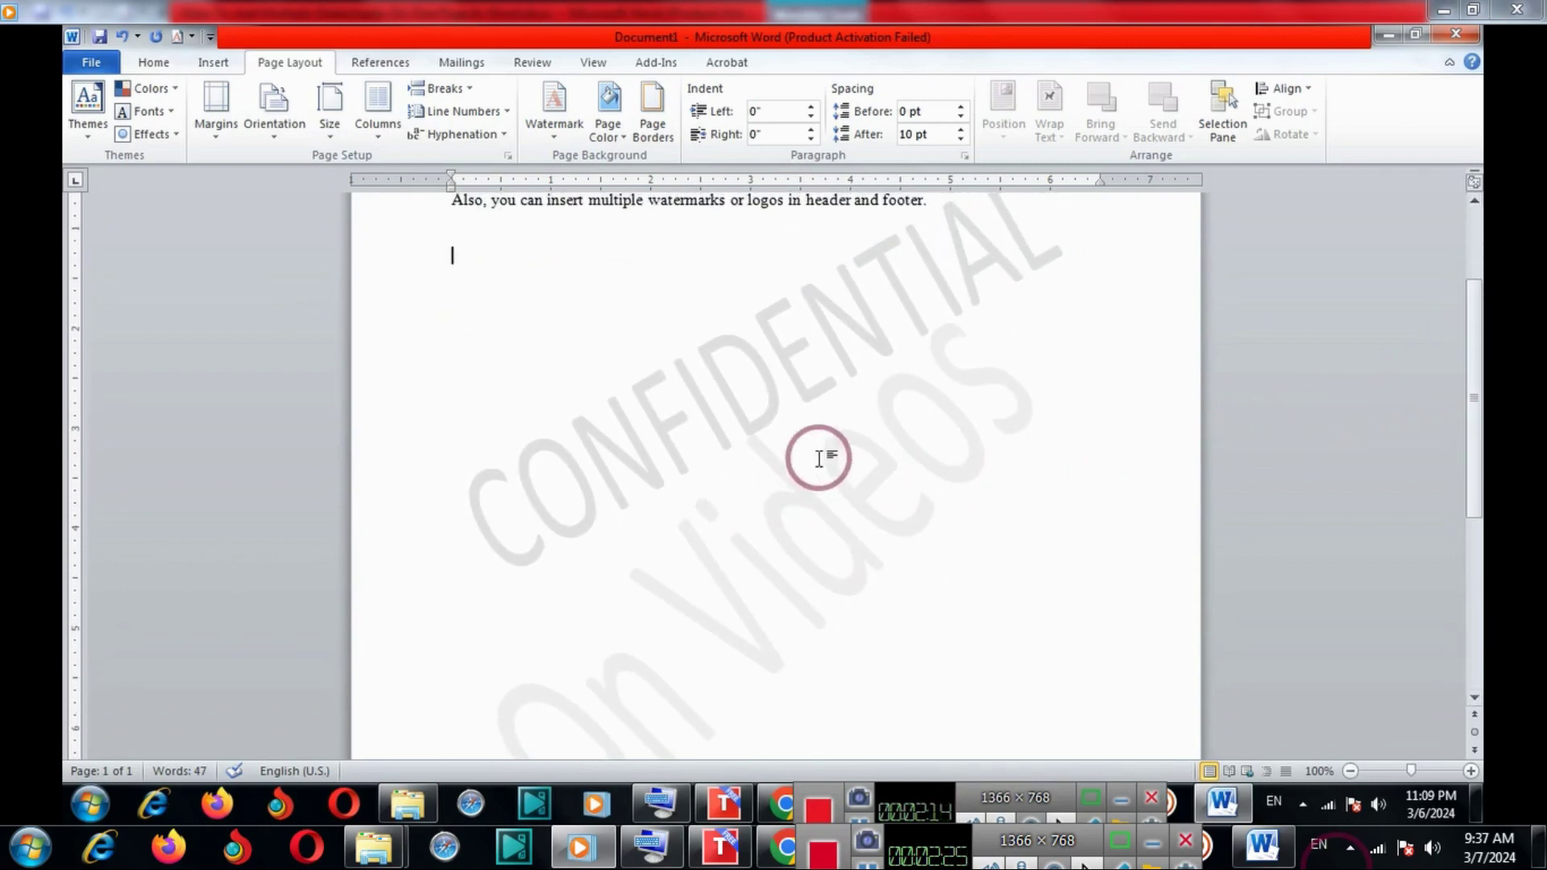
left_click_drag(1478, 295, 1438, 239)
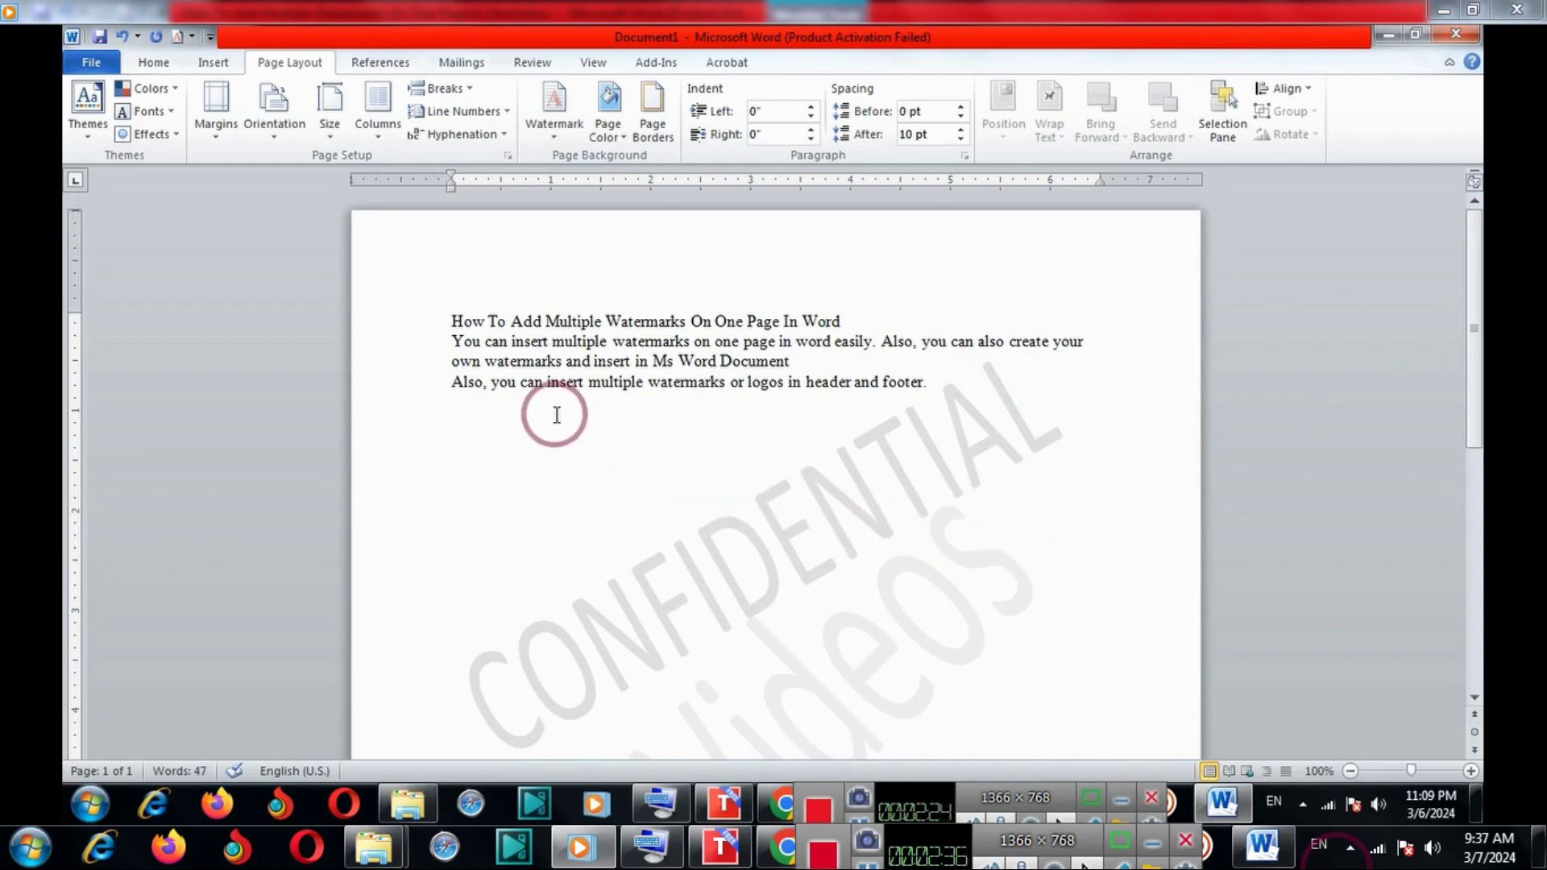
left_click(555, 131)
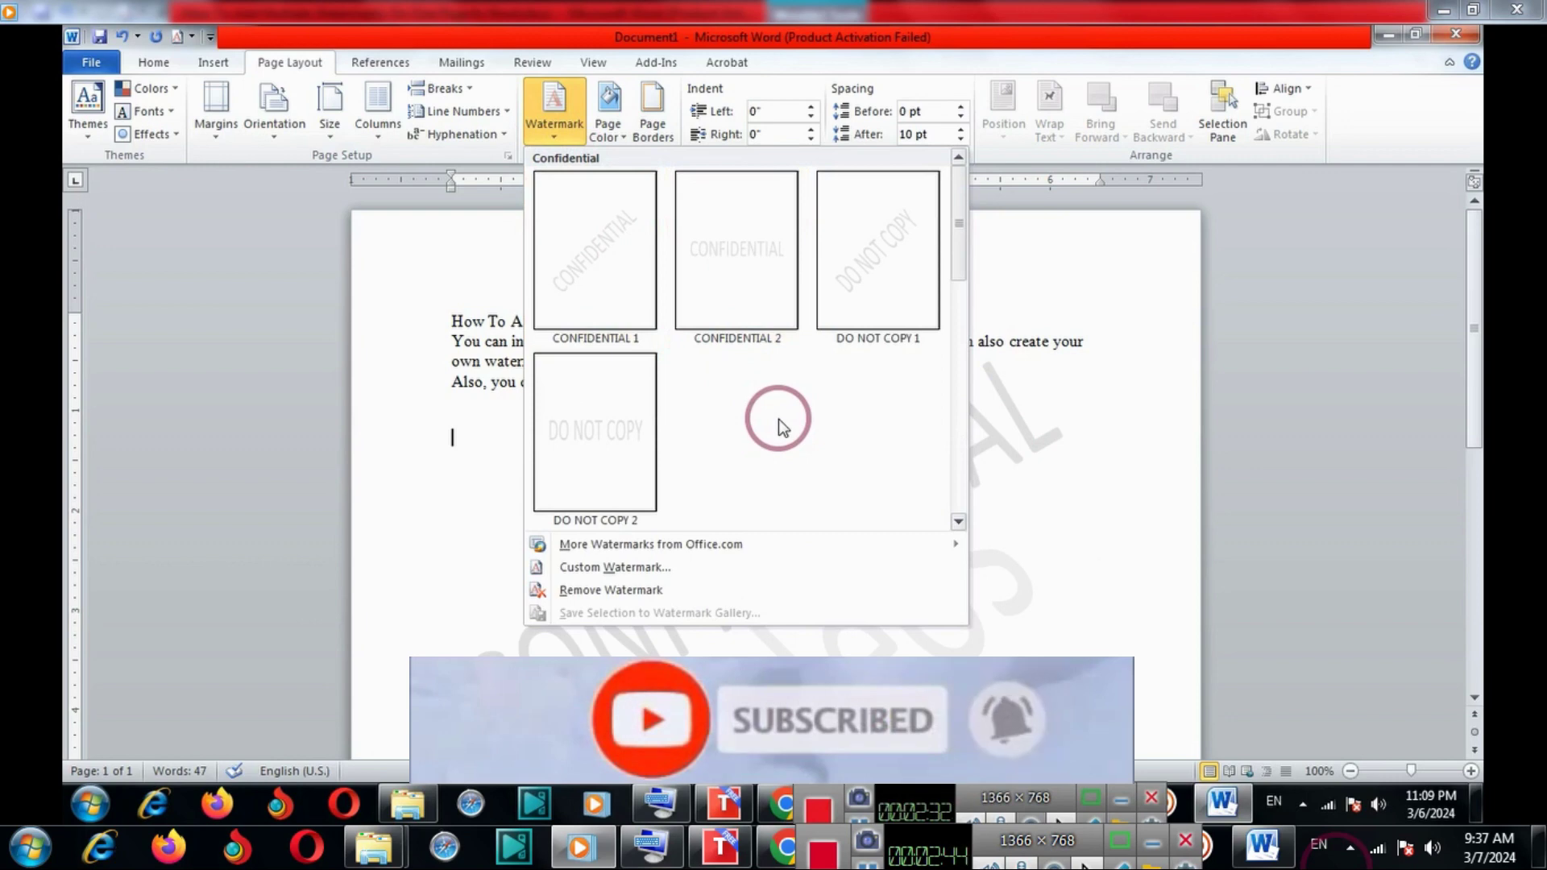
left_click(441, 435)
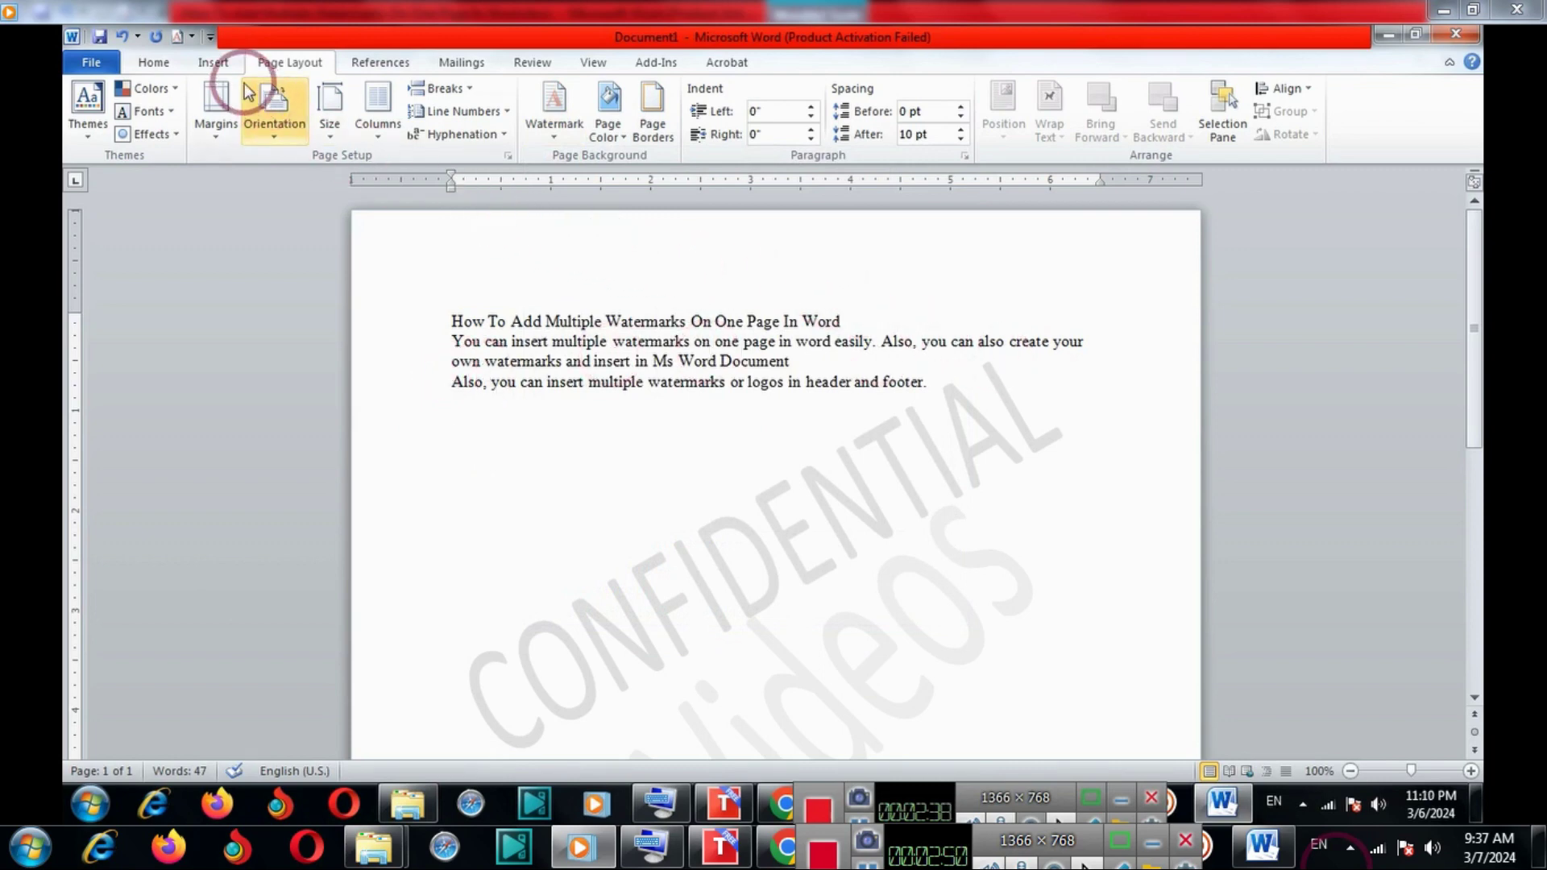
Insert the picture Text.png from the Watermark > Text folder into the document.
left_click(214, 64)
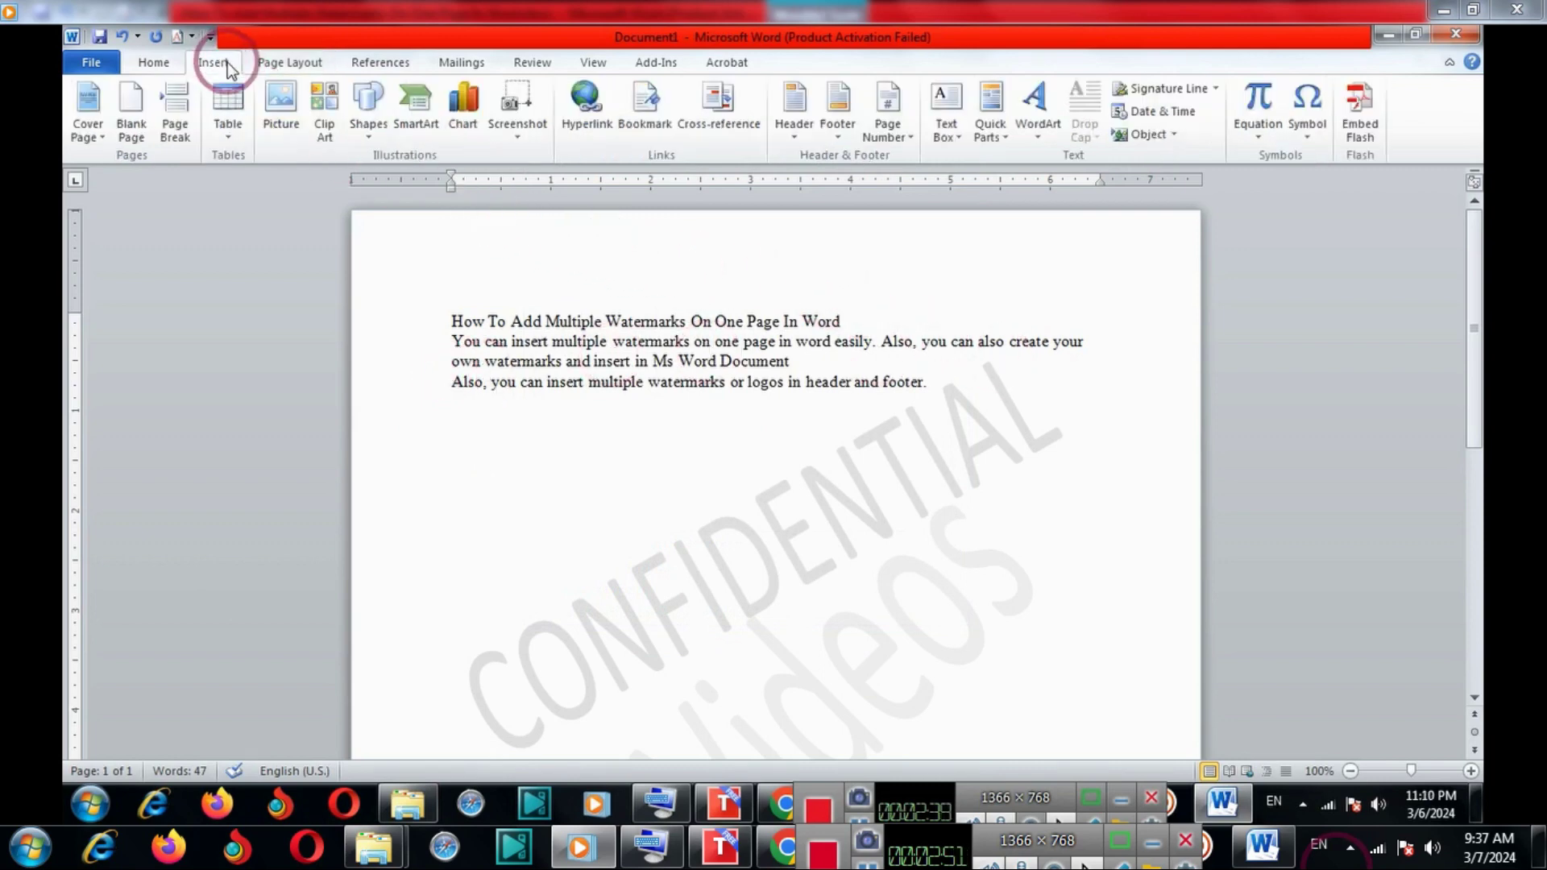
left_click(278, 127)
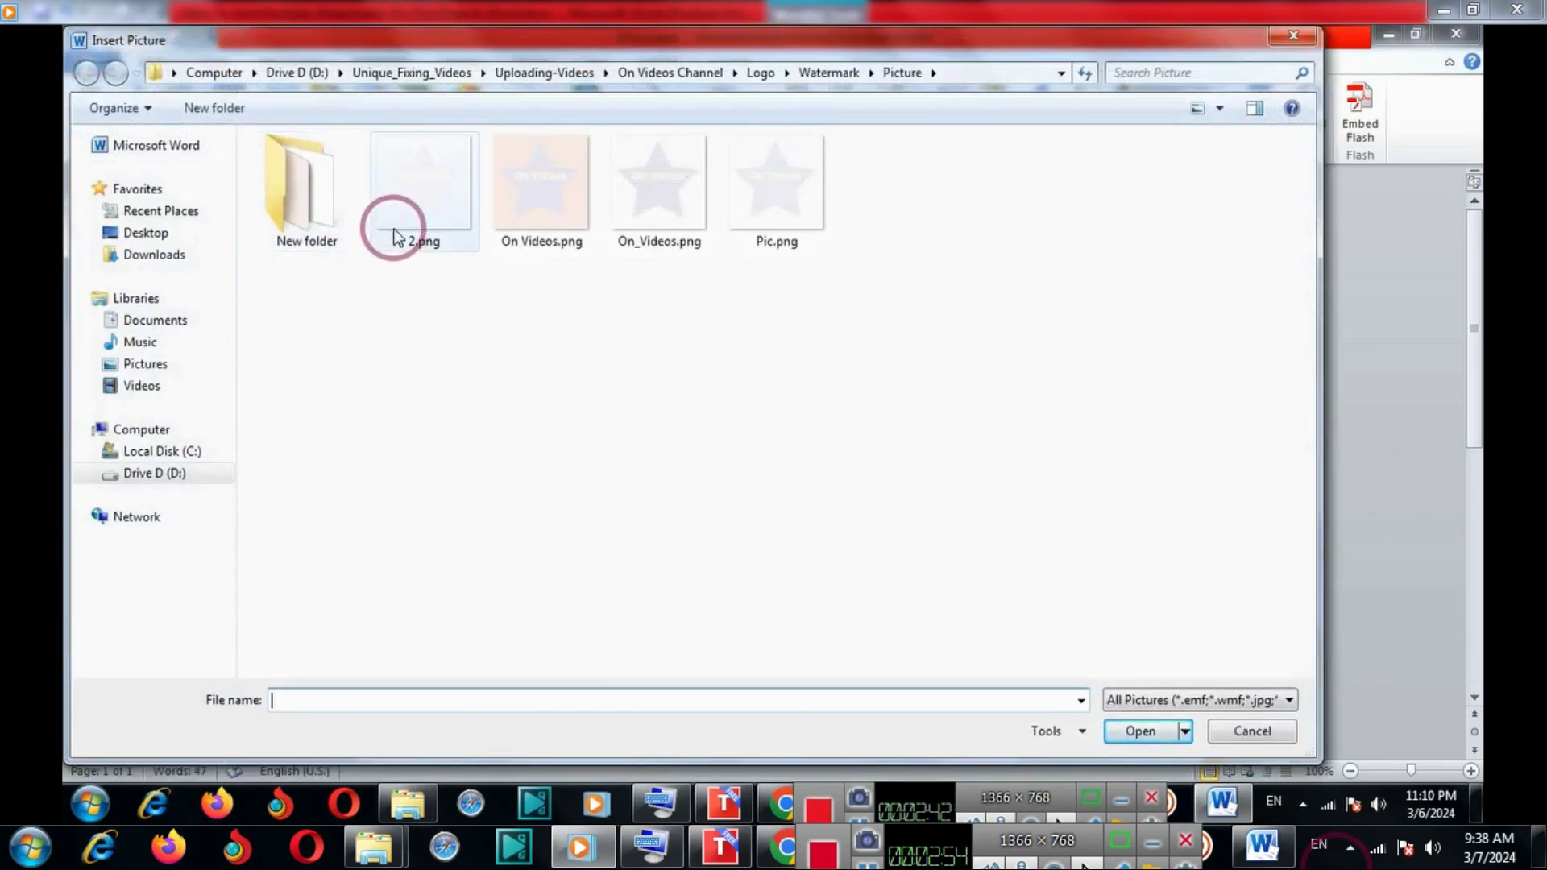
left_click(816, 73)
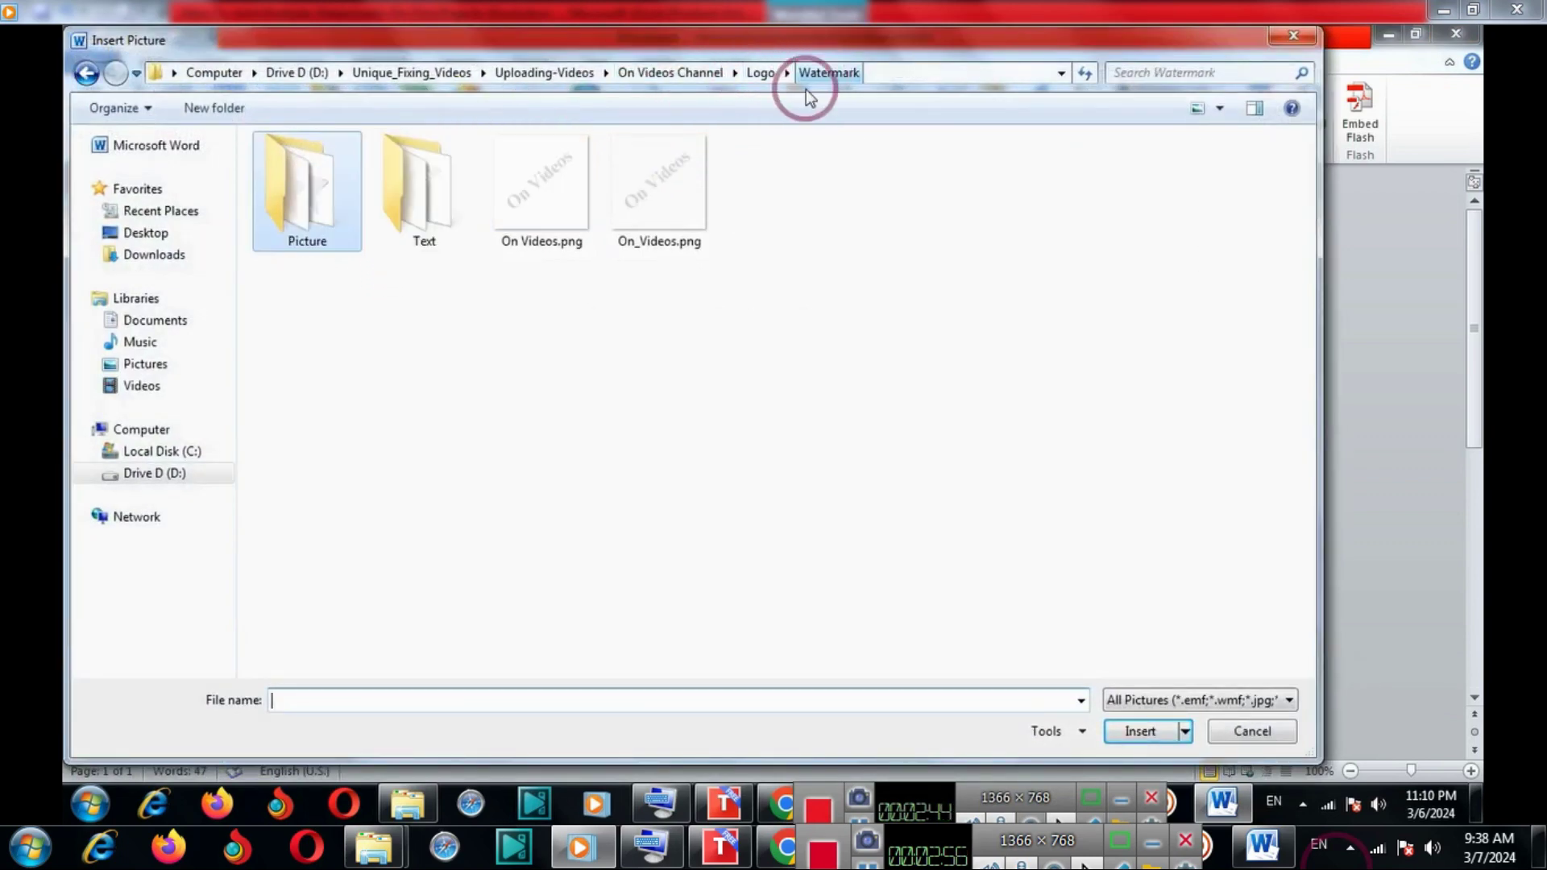
double_click(423, 213)
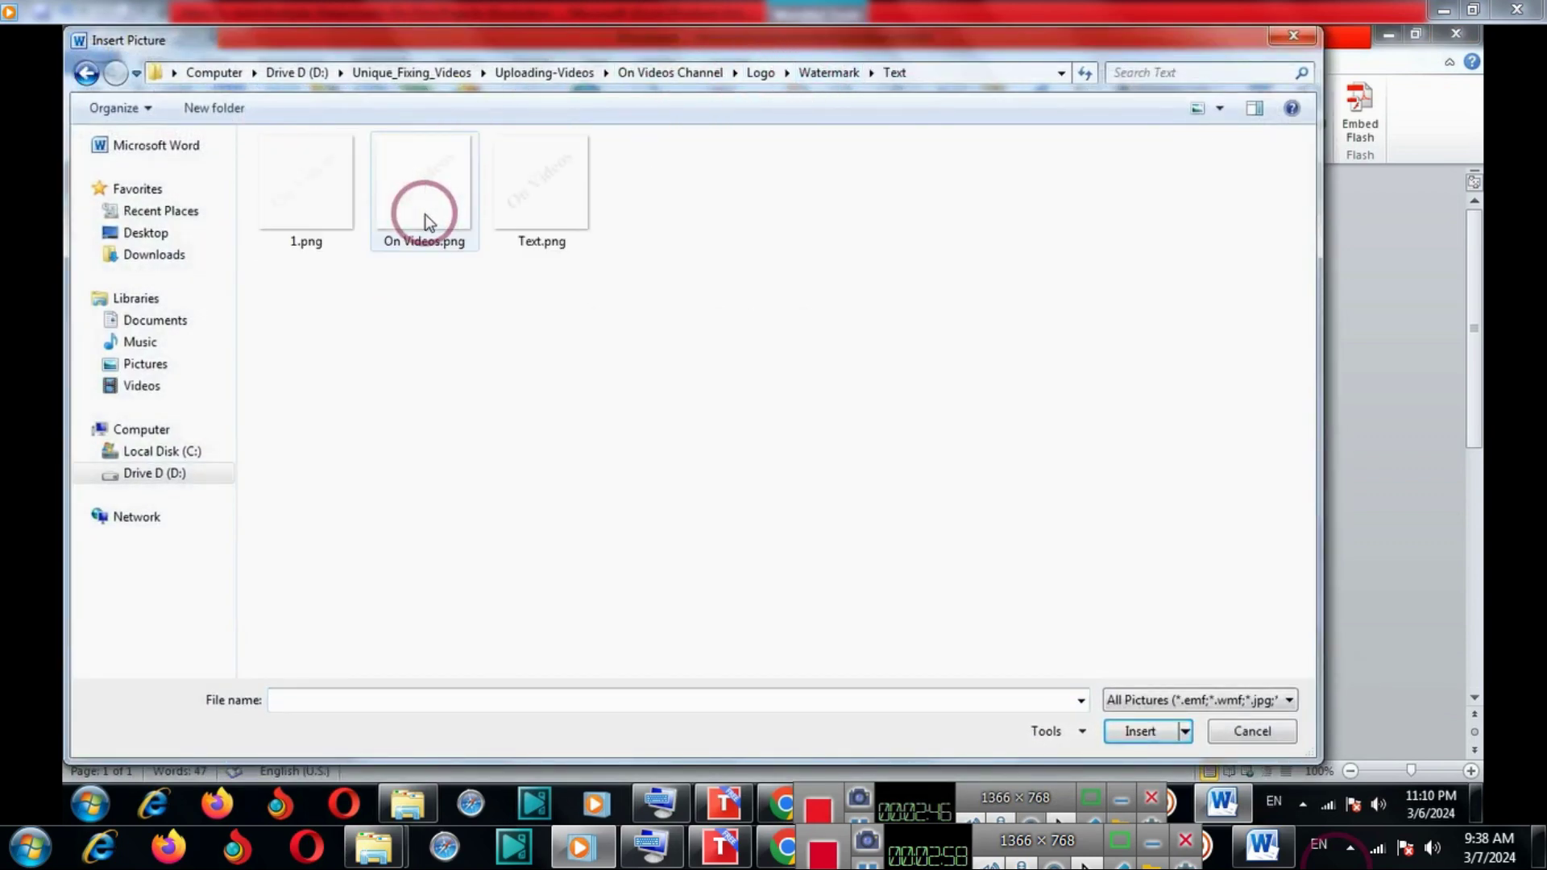
double_click(522, 199)
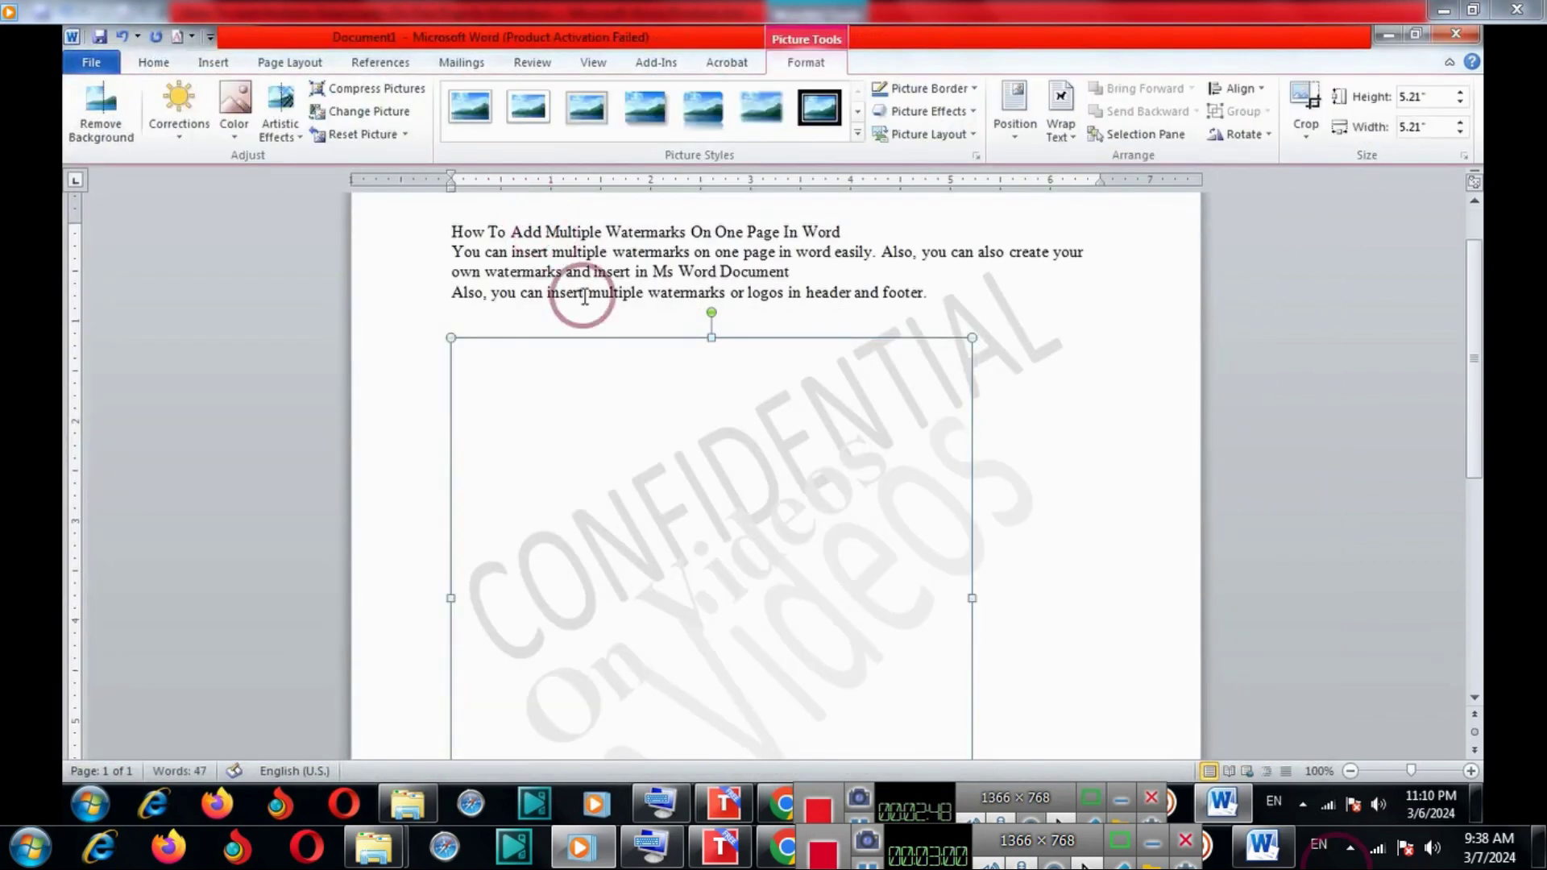
Set the inserted "On Videos" text picture behind the text and move it up above the CONFIDENTIAL watermark.
left_click_drag(800, 600, 647, 352)
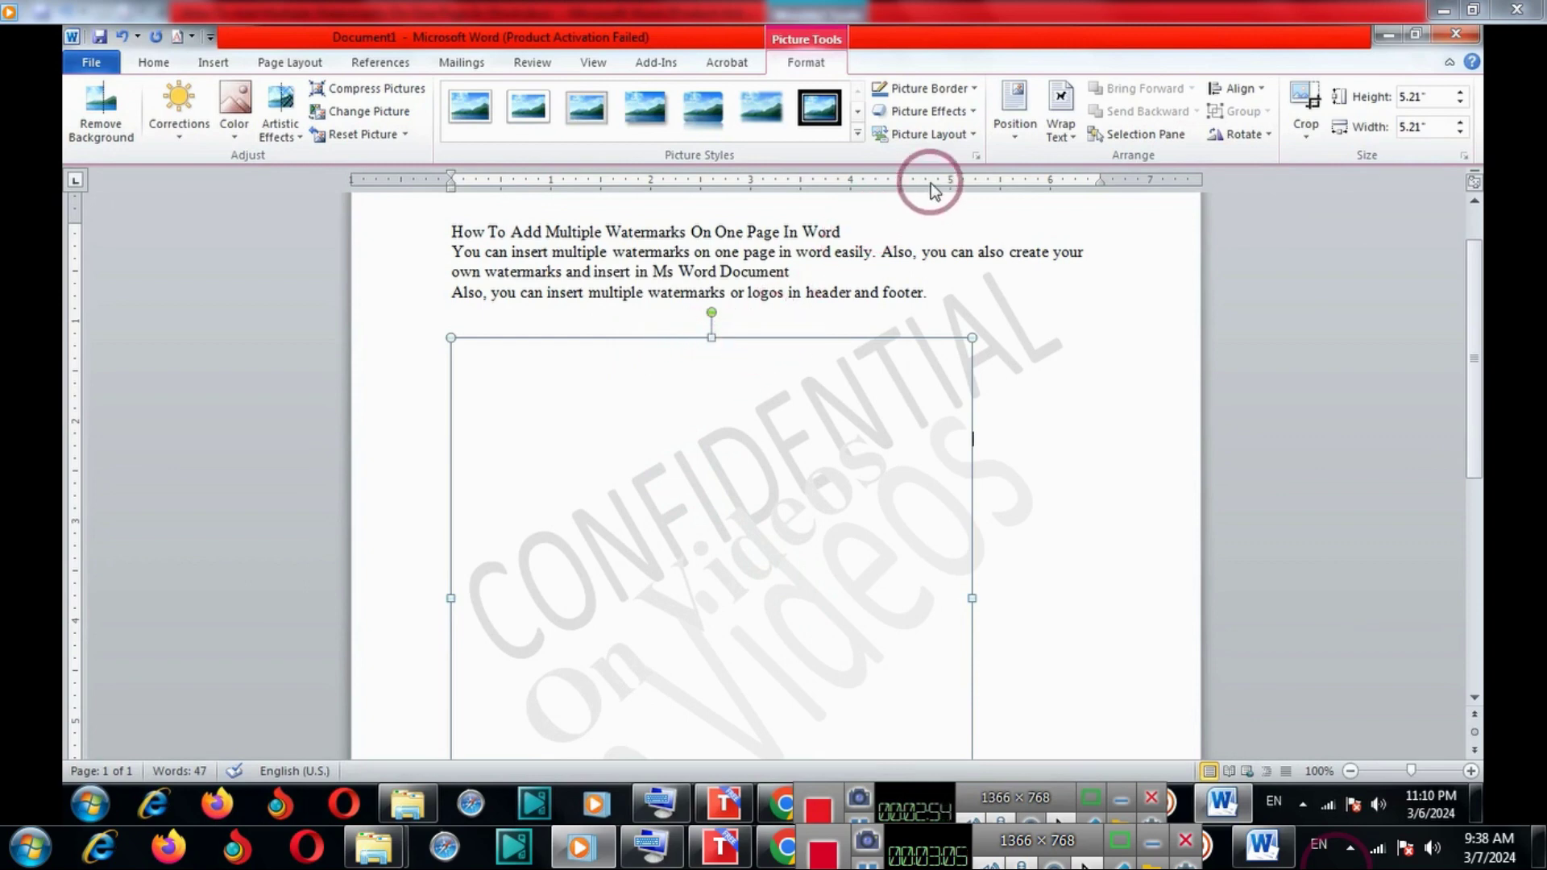
left_click(1060, 117)
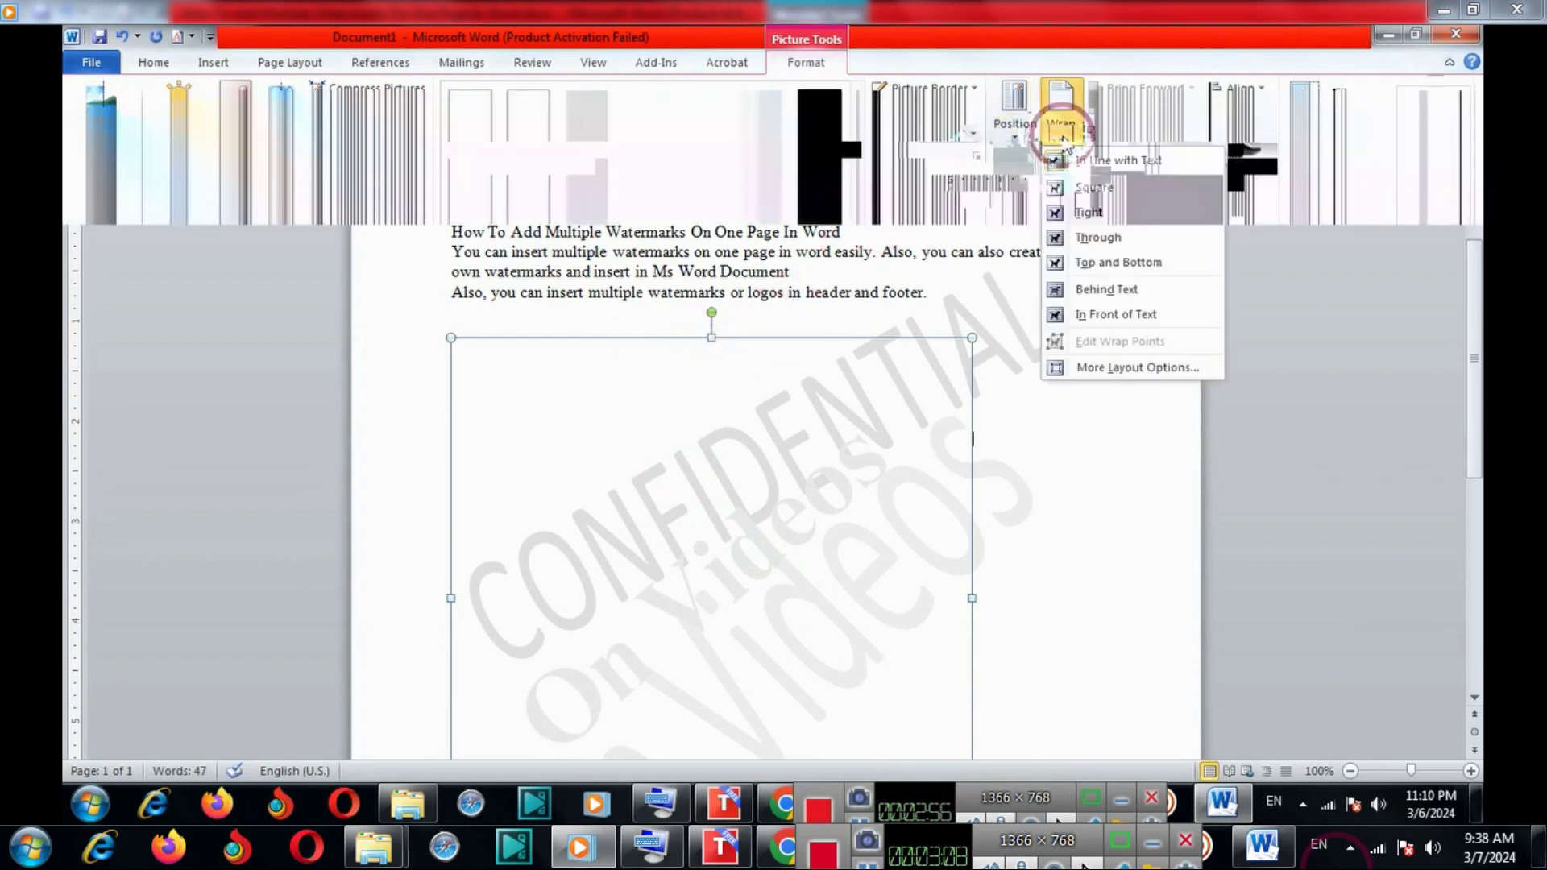
left_click(1129, 296)
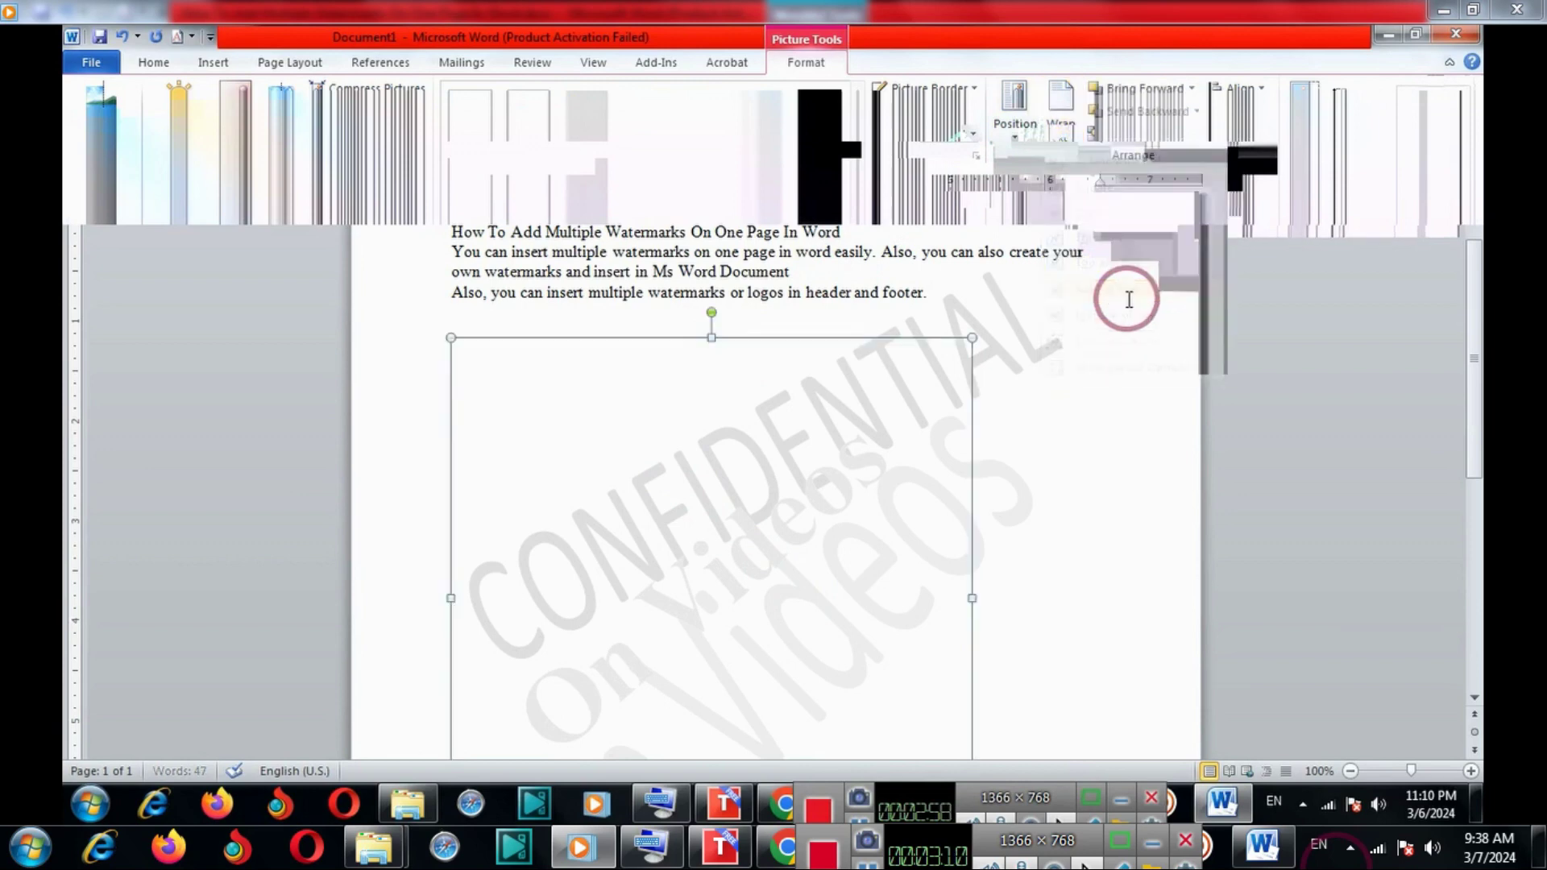
left_click_drag(954, 447, 890, 248)
left_click(1178, 414)
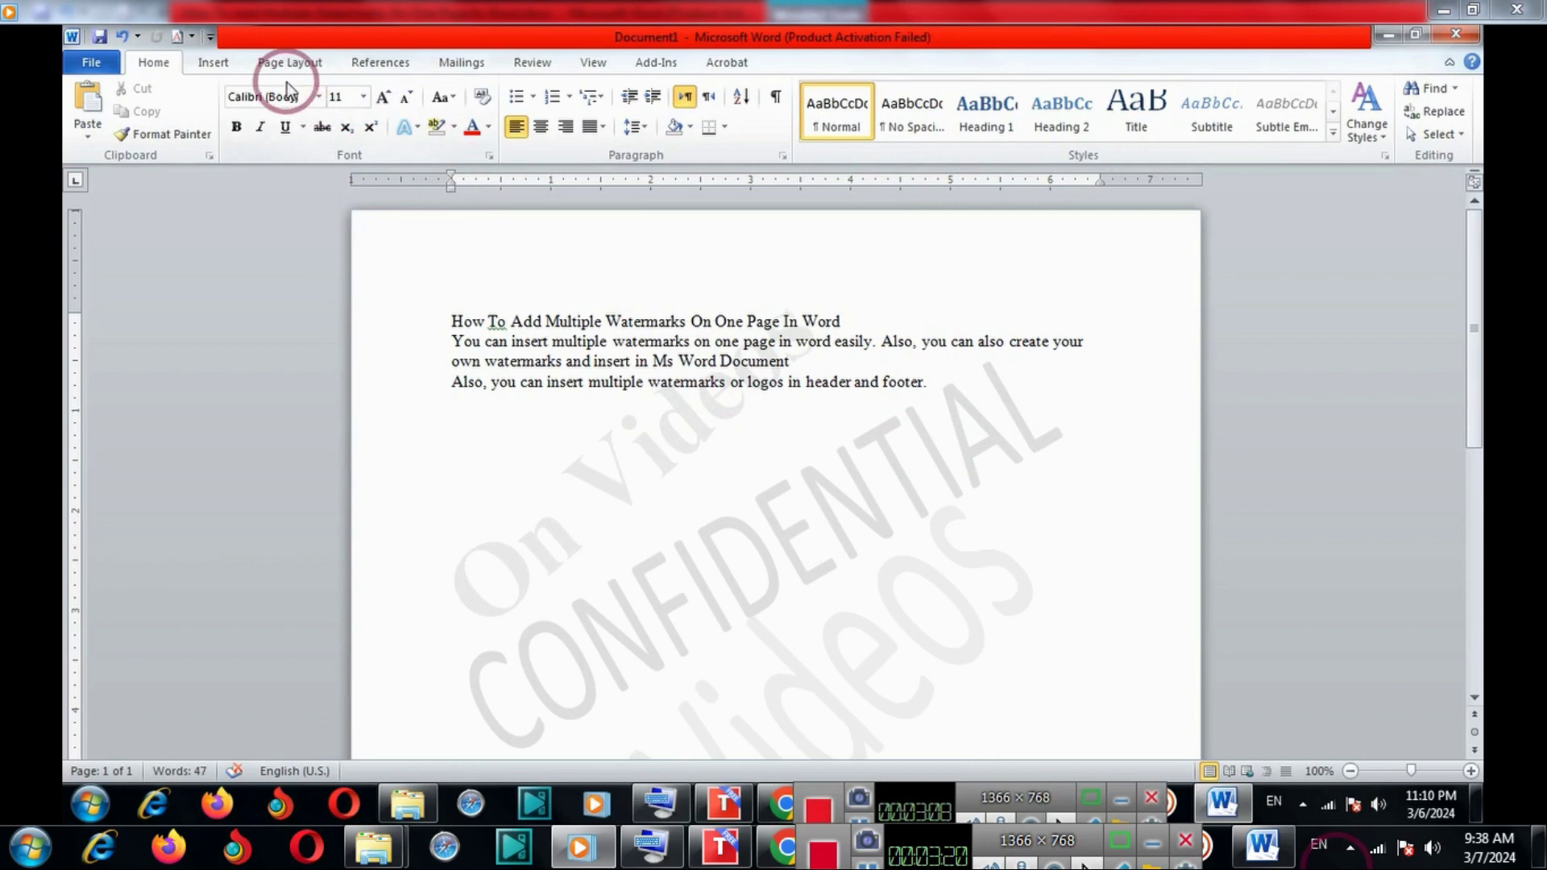
Insert the star picture Pic.png from the Watermark > Picture folder into the document.
left_click(216, 63)
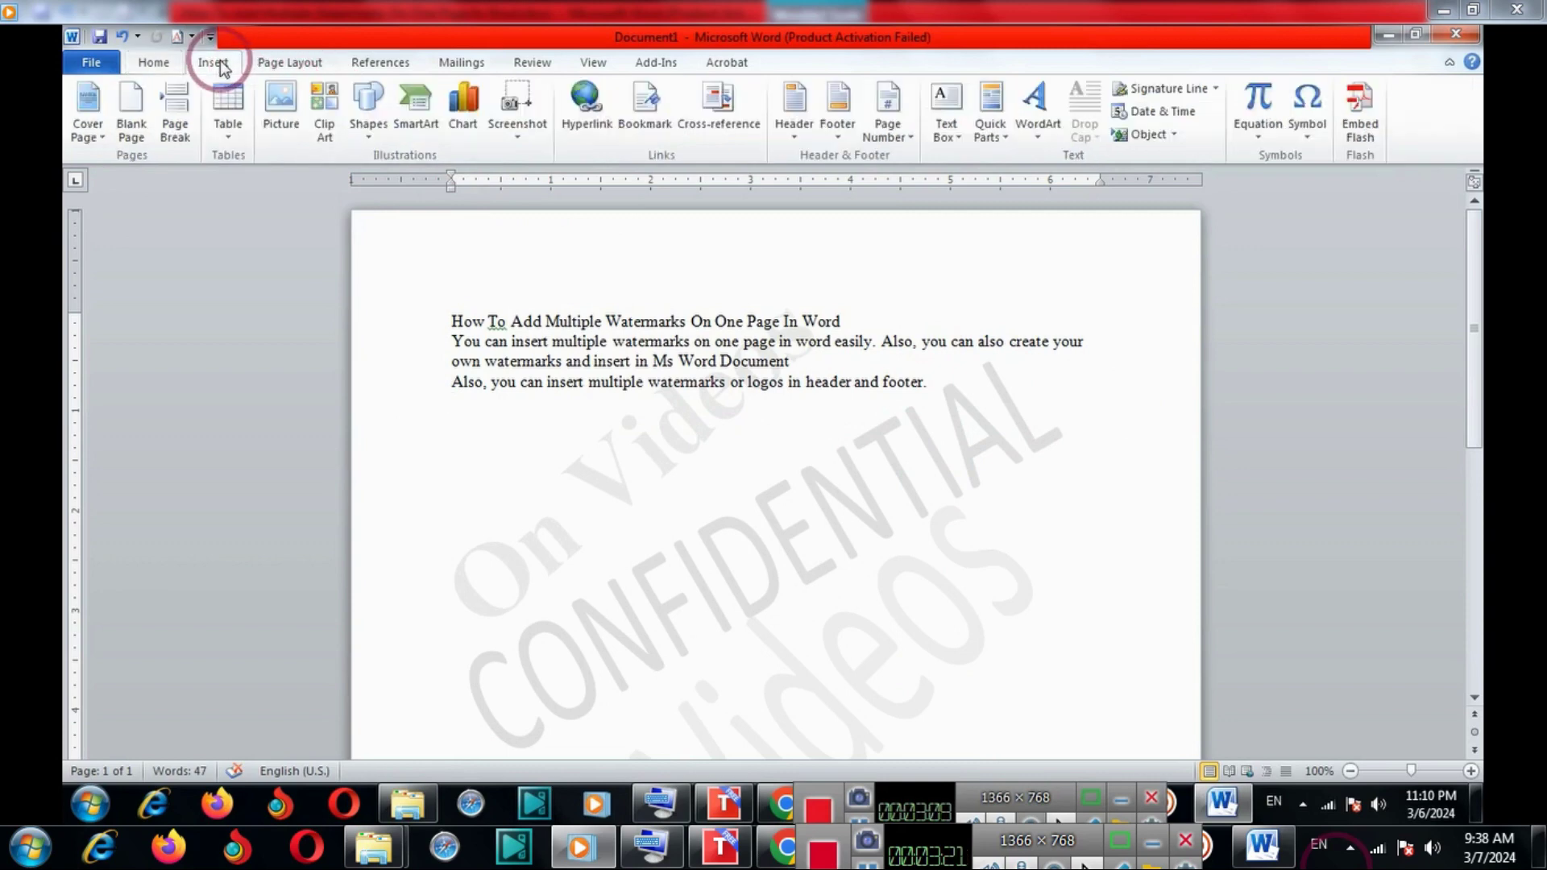
left_click(282, 105)
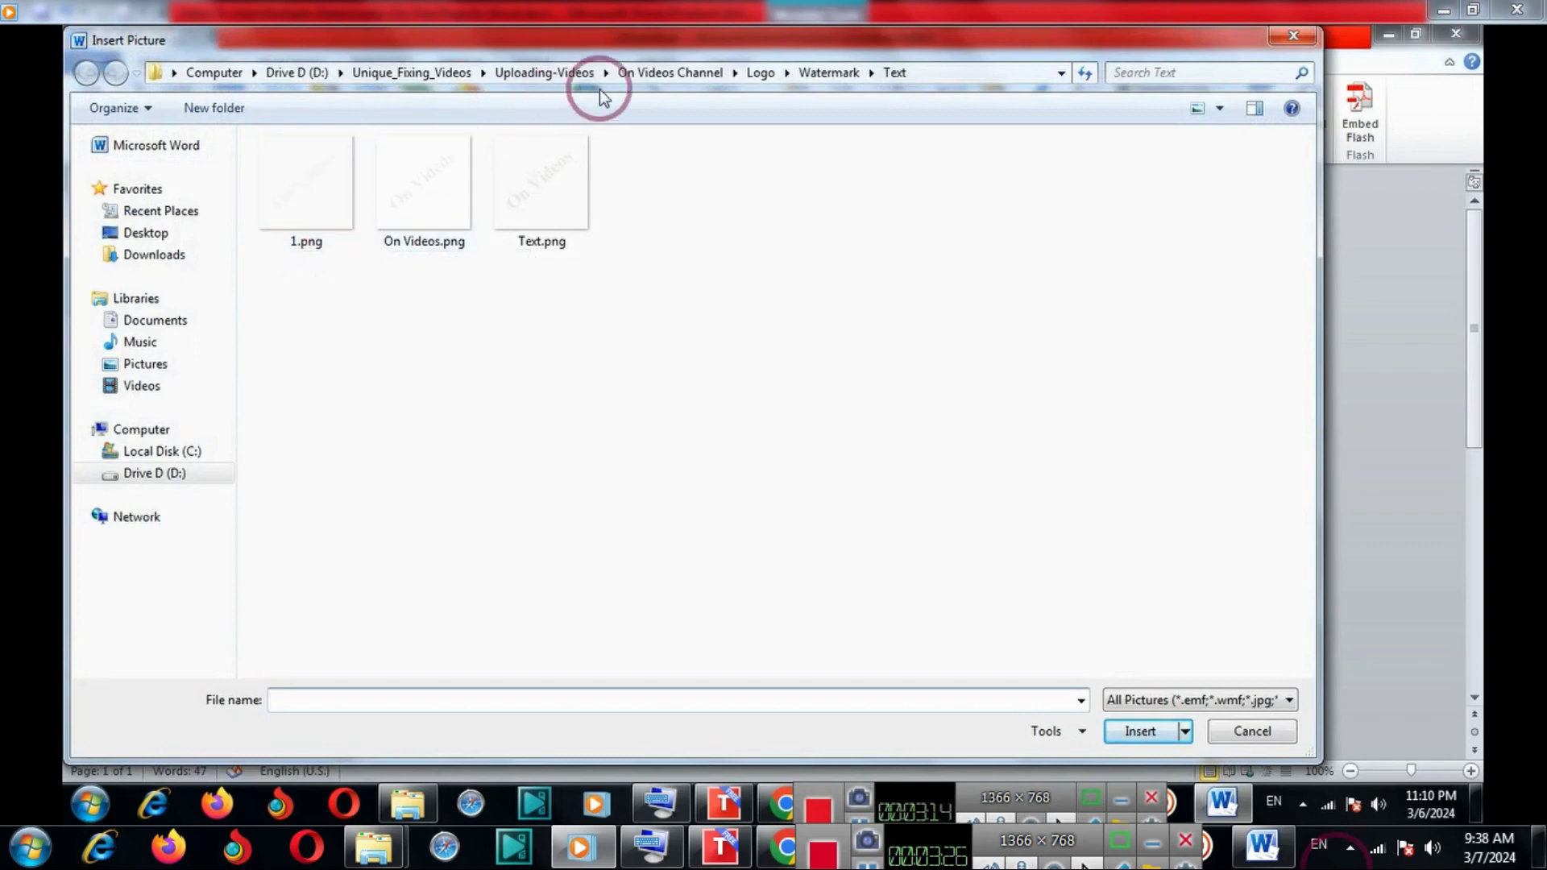
left_click(830, 73)
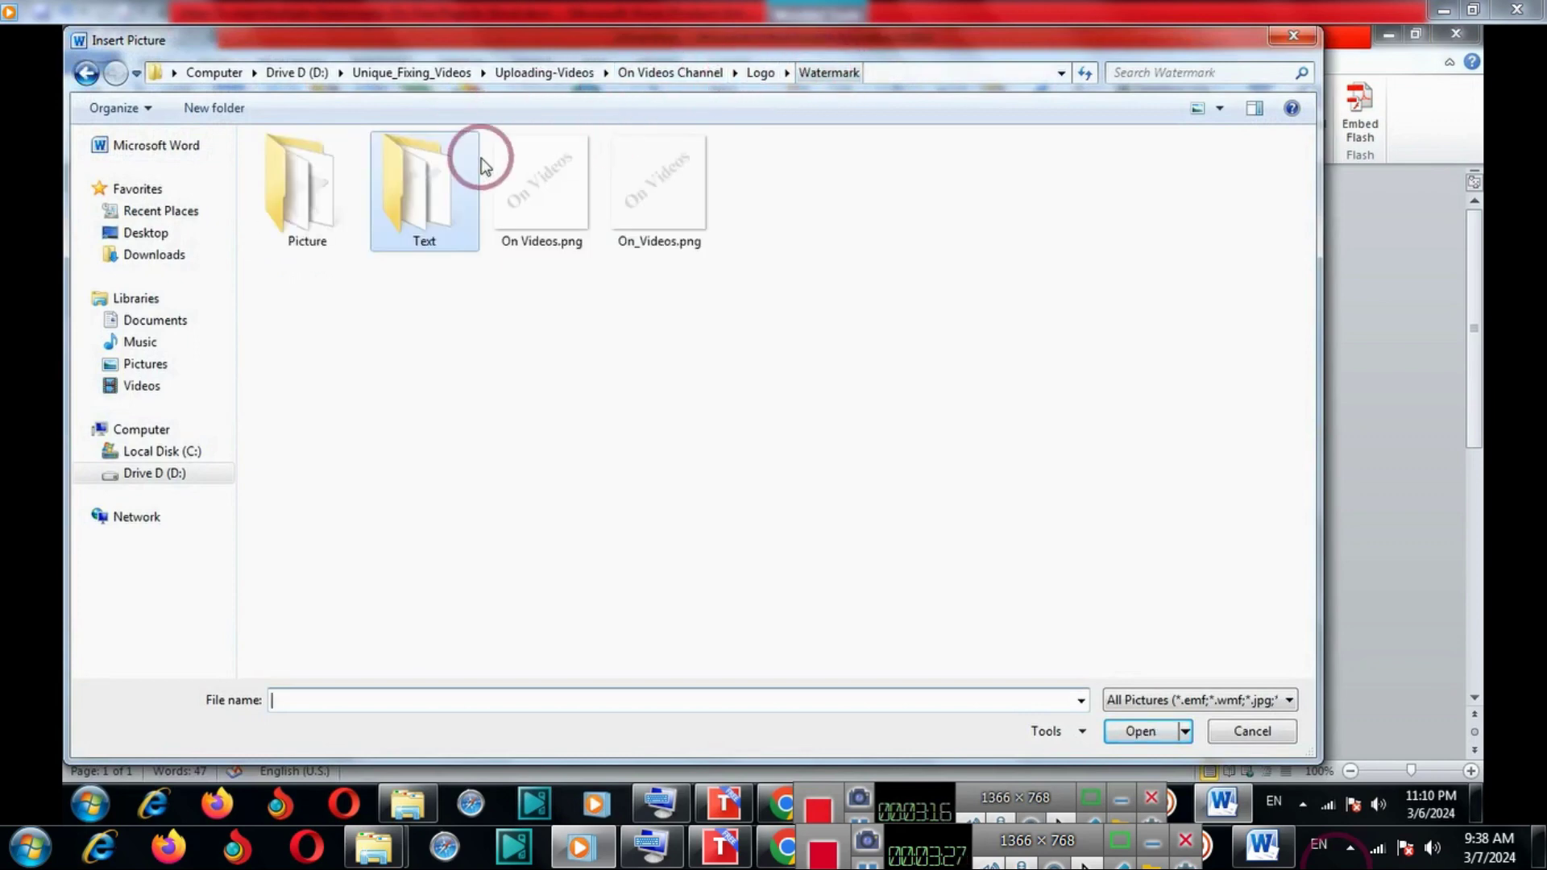
double_click(342, 185)
double_click(809, 195)
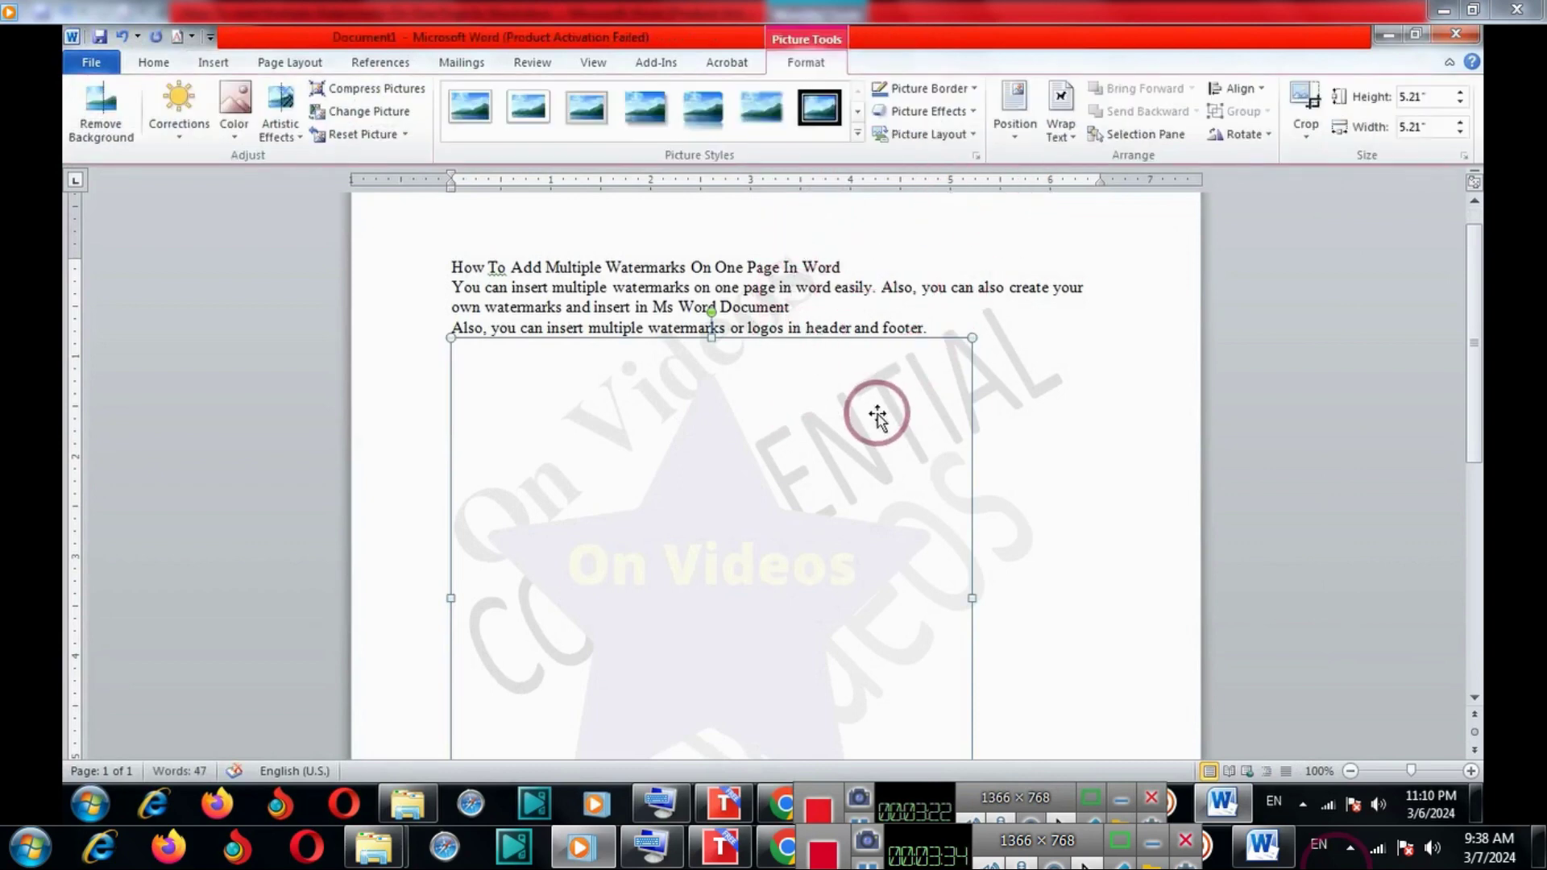
Set the star picture behind the text, shift it up and right, and shrink it to about 3.77 inches square.
left_click(1057, 128)
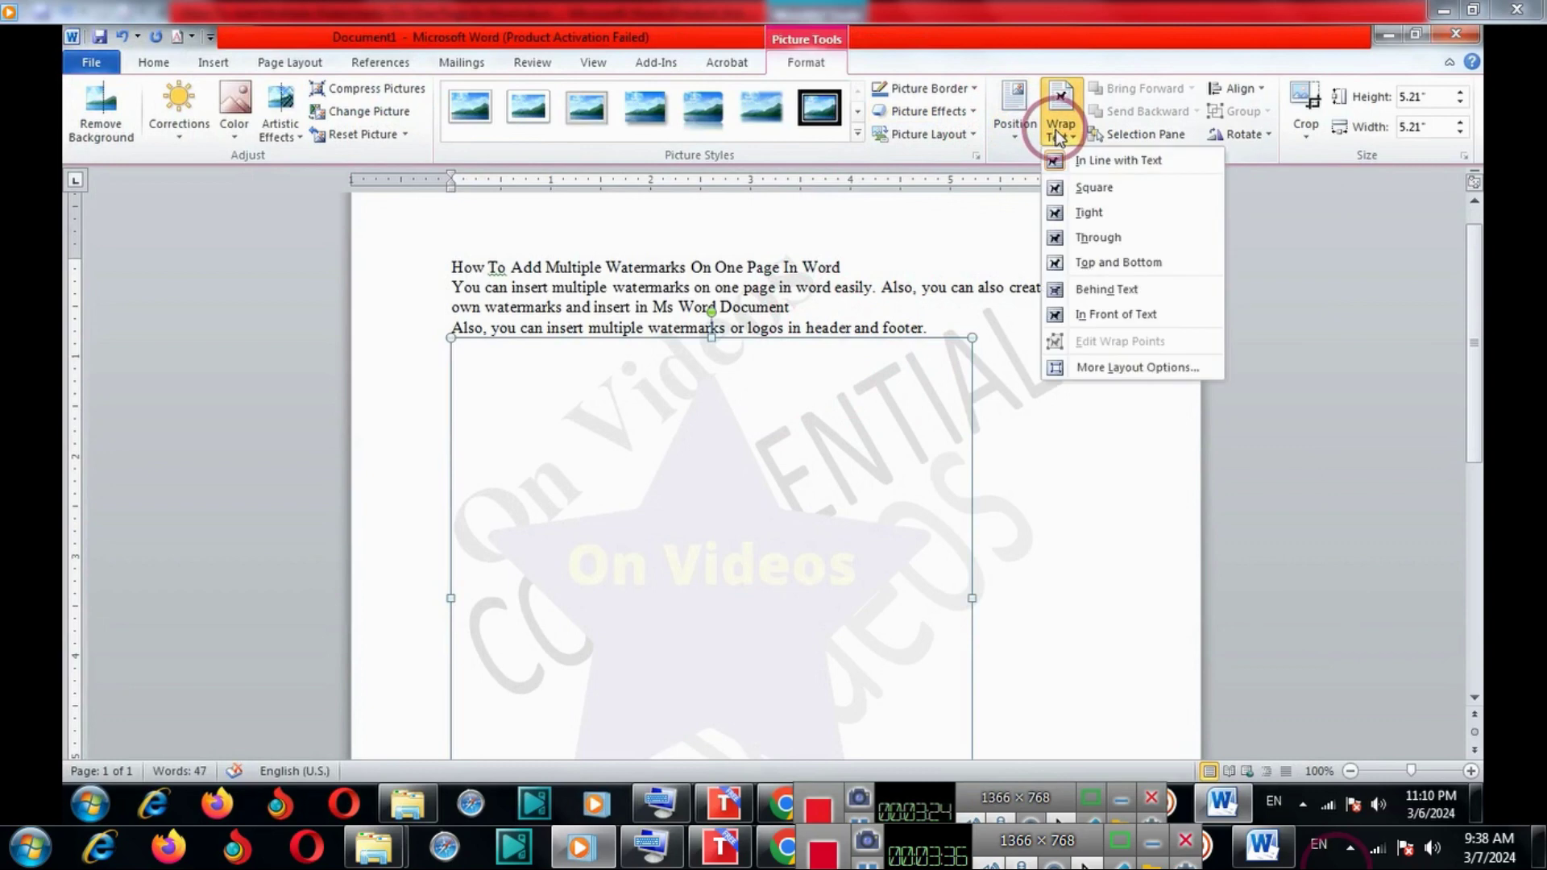
left_click(1116, 301)
left_click_drag(896, 470, 887, 318)
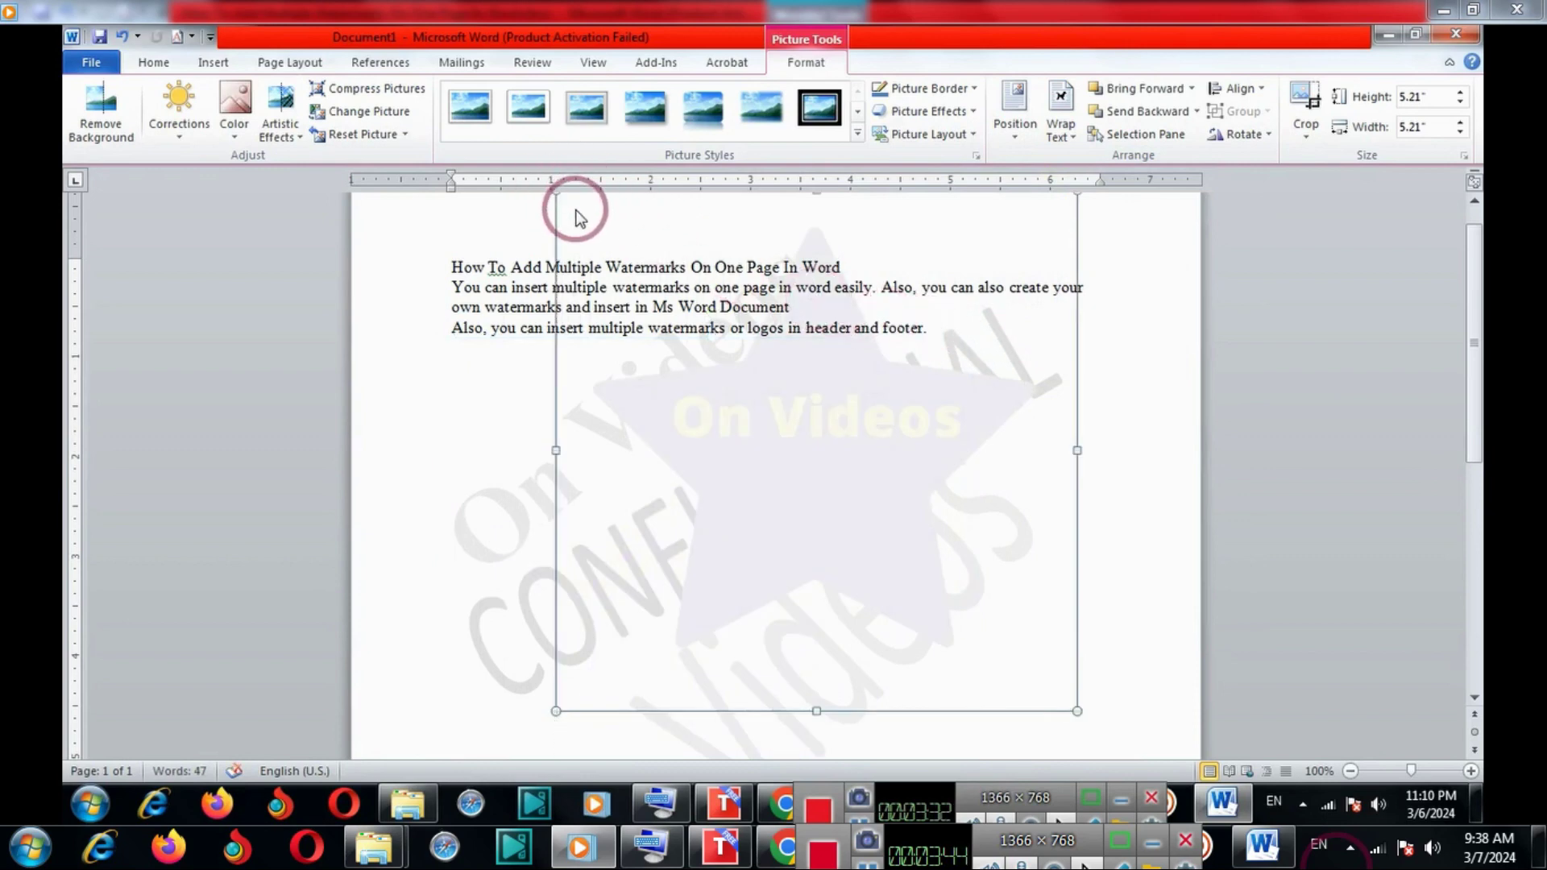
left_click_drag(556, 192, 701, 350)
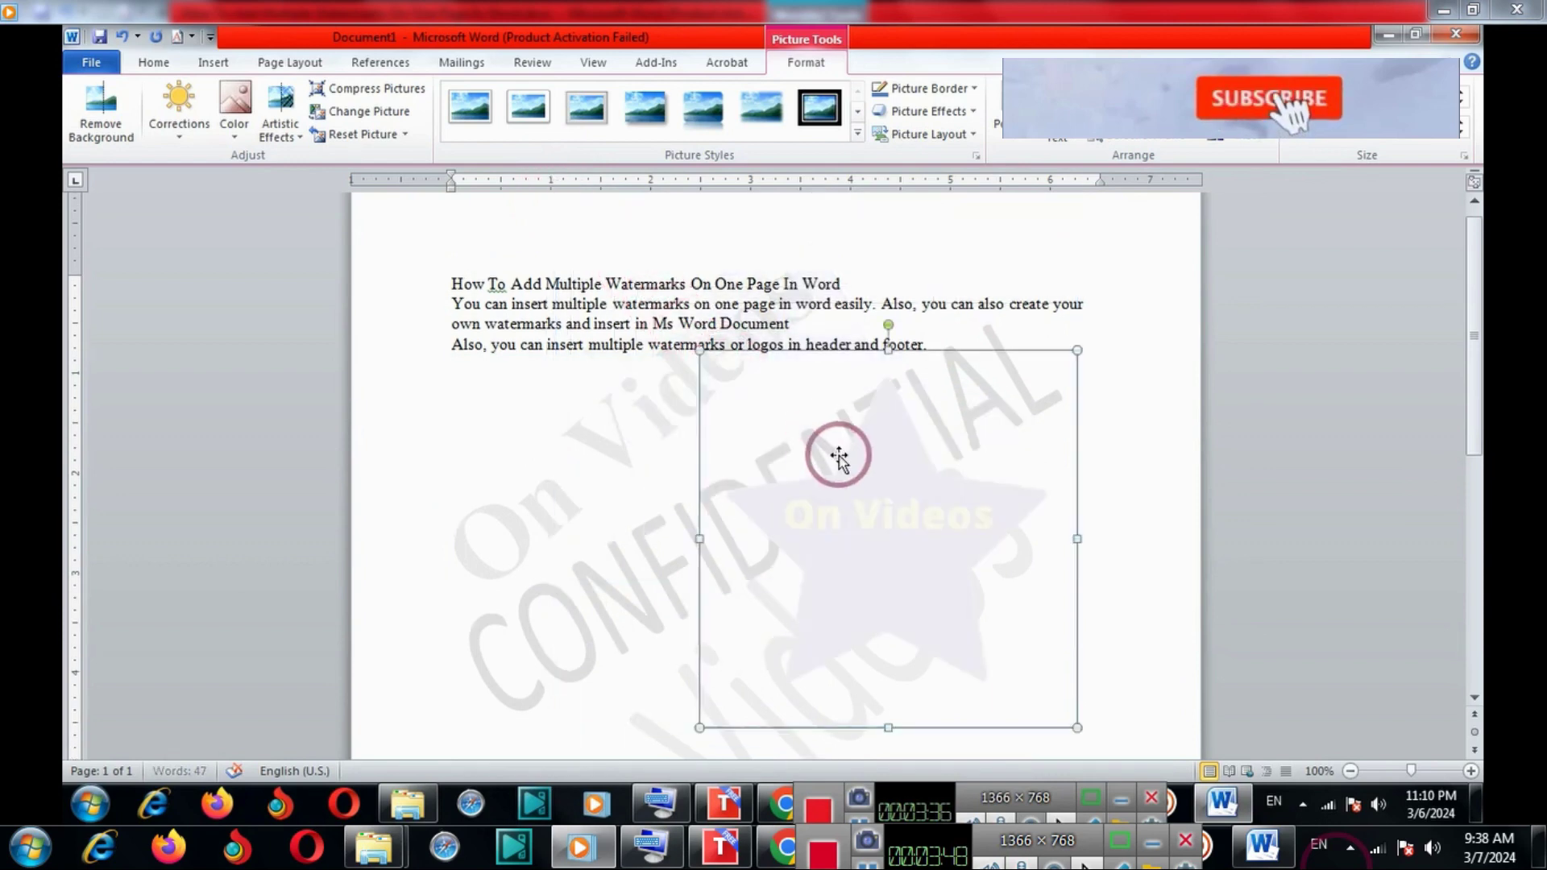
Move the star picture to the lower right part of the page and deselect it.
left_click_drag(838, 456, 962, 561)
left_click_drag(1472, 372, 1474, 441)
left_click_drag(1013, 431, 967, 639)
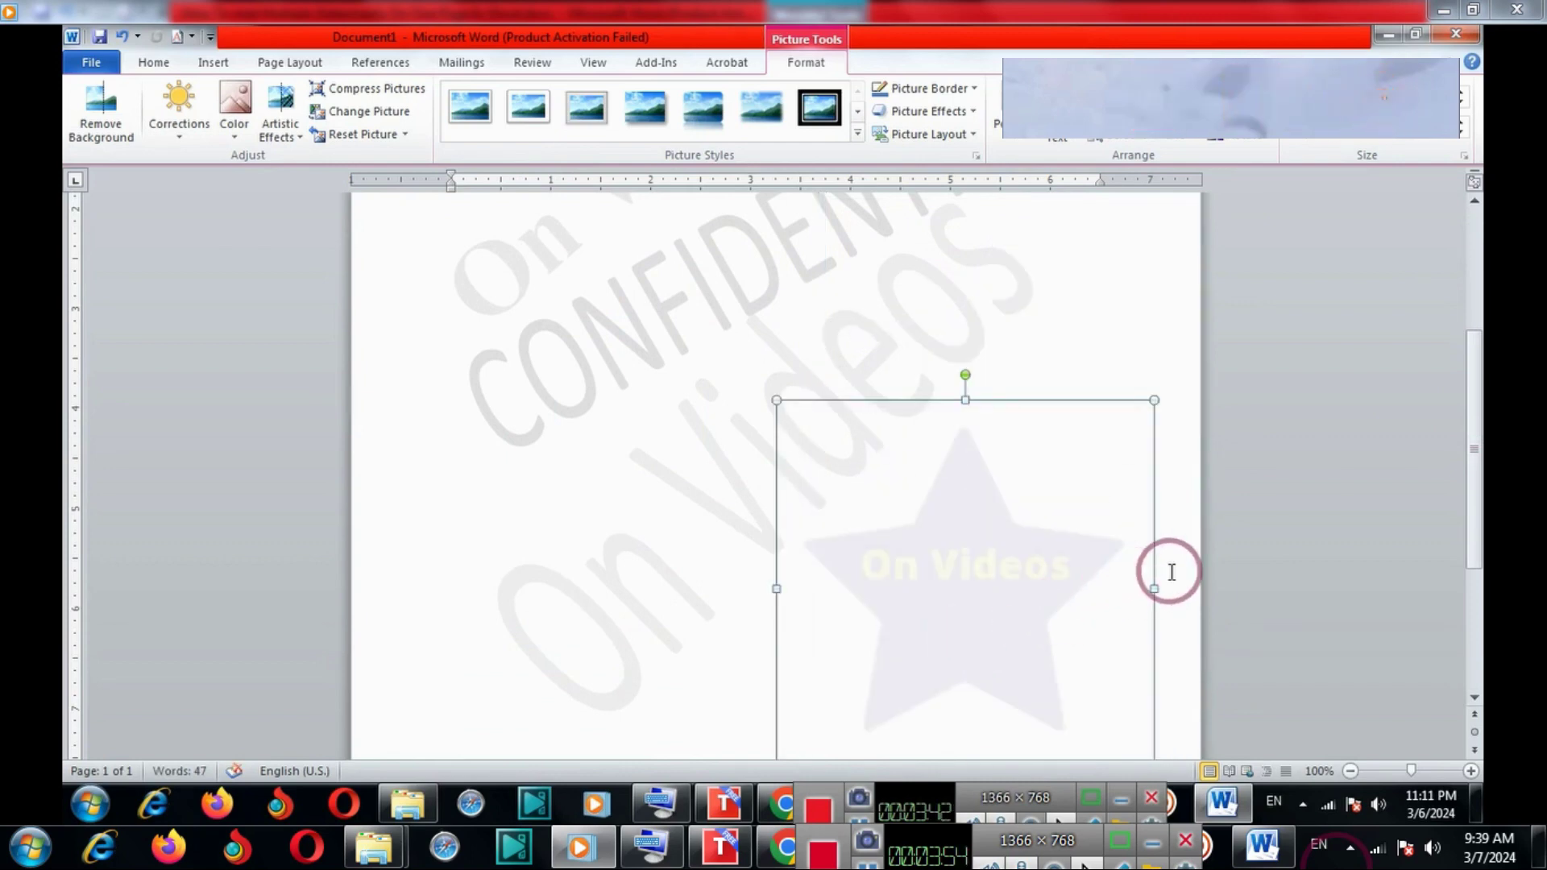
left_click(1257, 531)
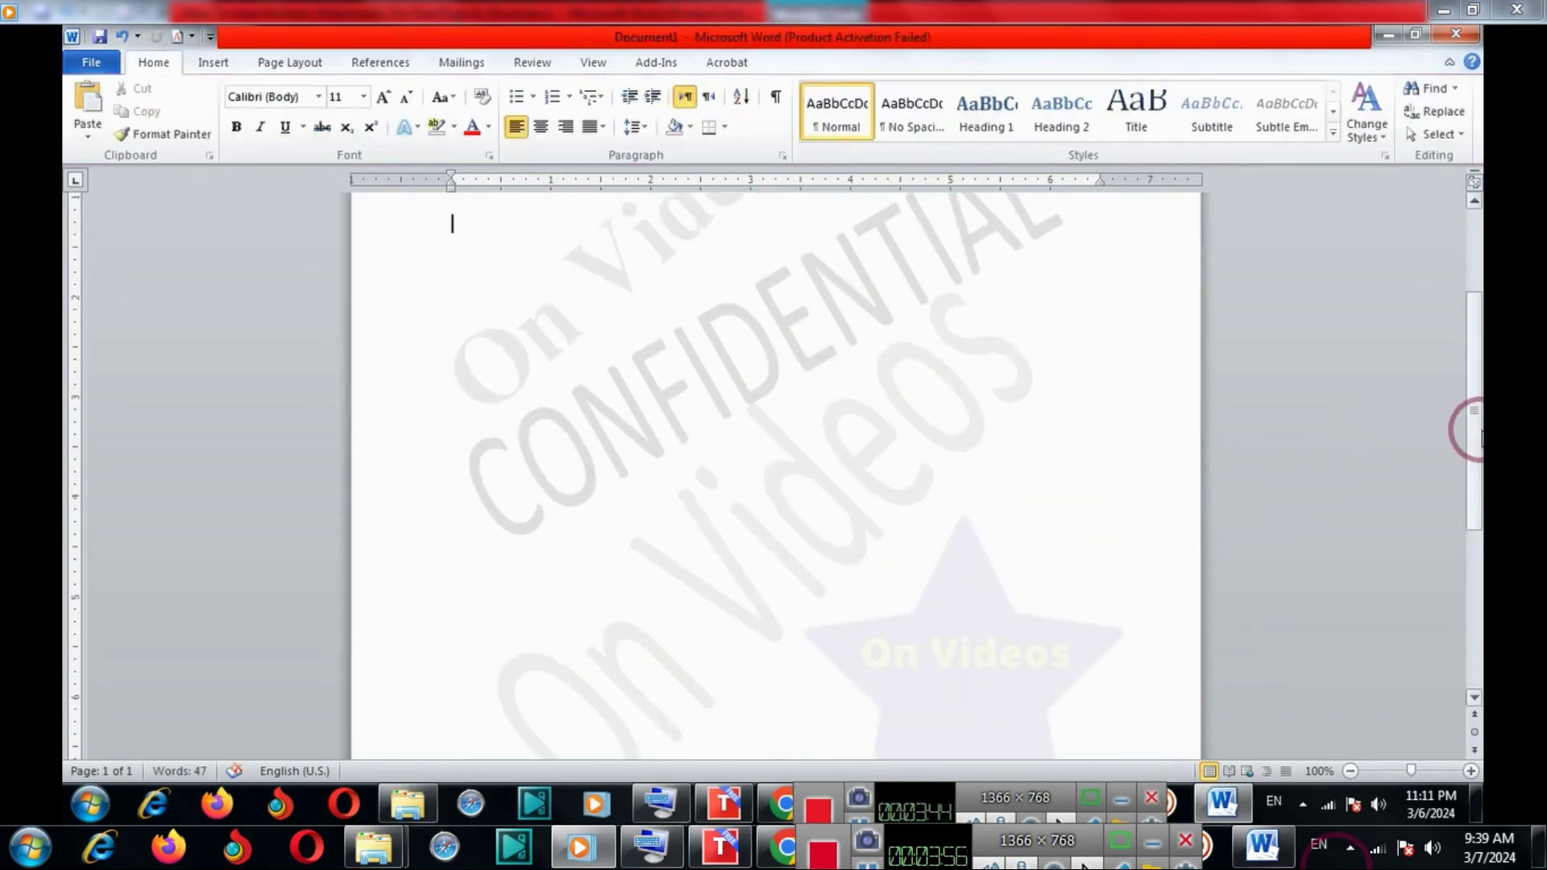
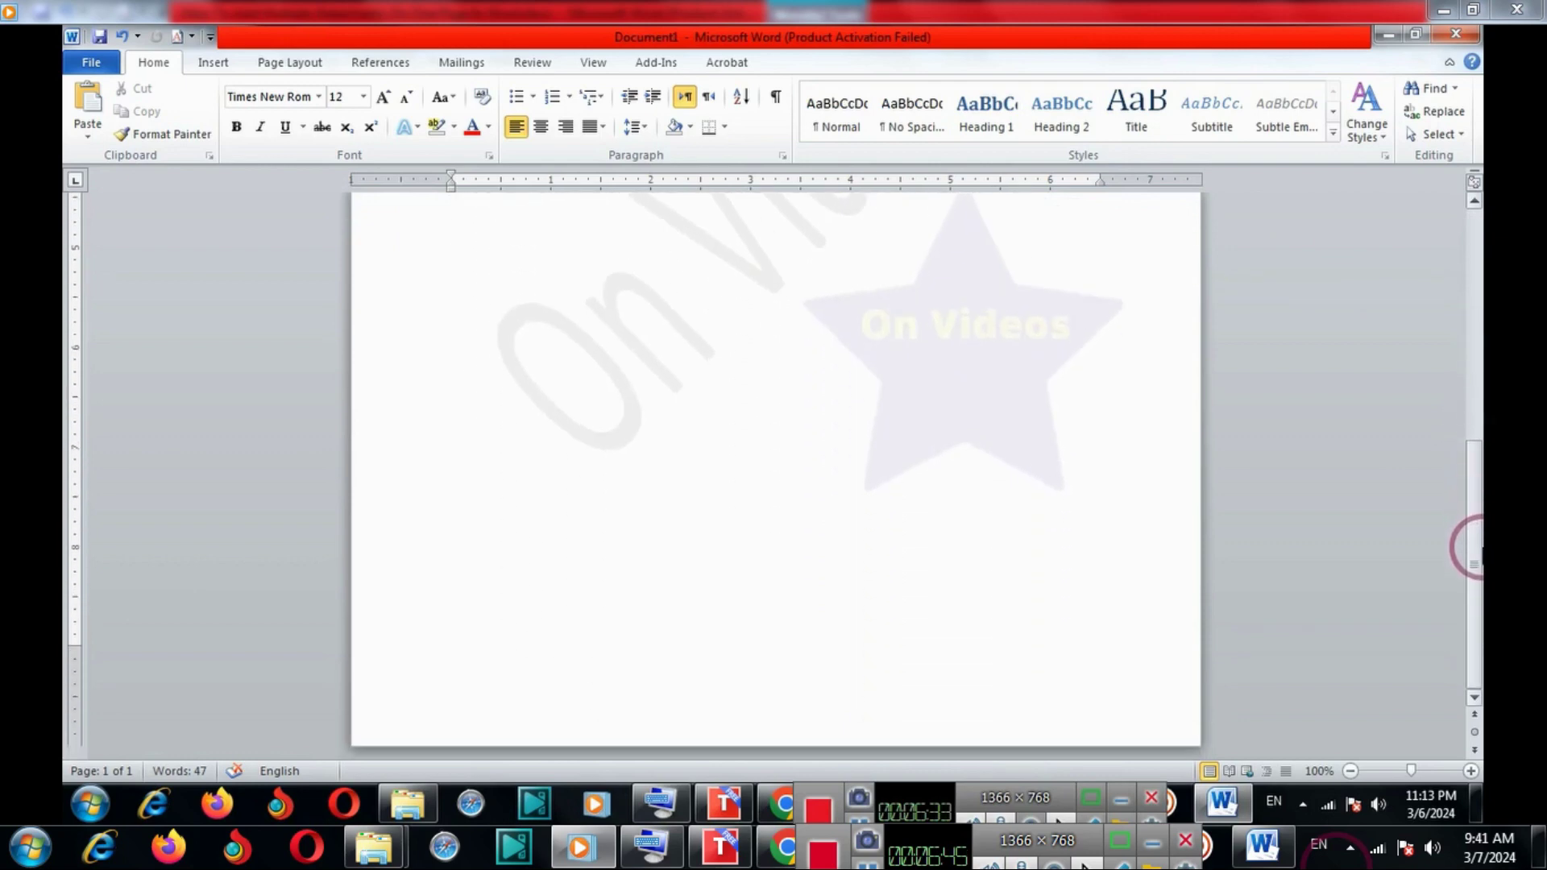
Examine the star watermark and the logo in the page's header area, opening and closing the header.
scroll(982, 683, "up", 7)
left_click(980, 684)
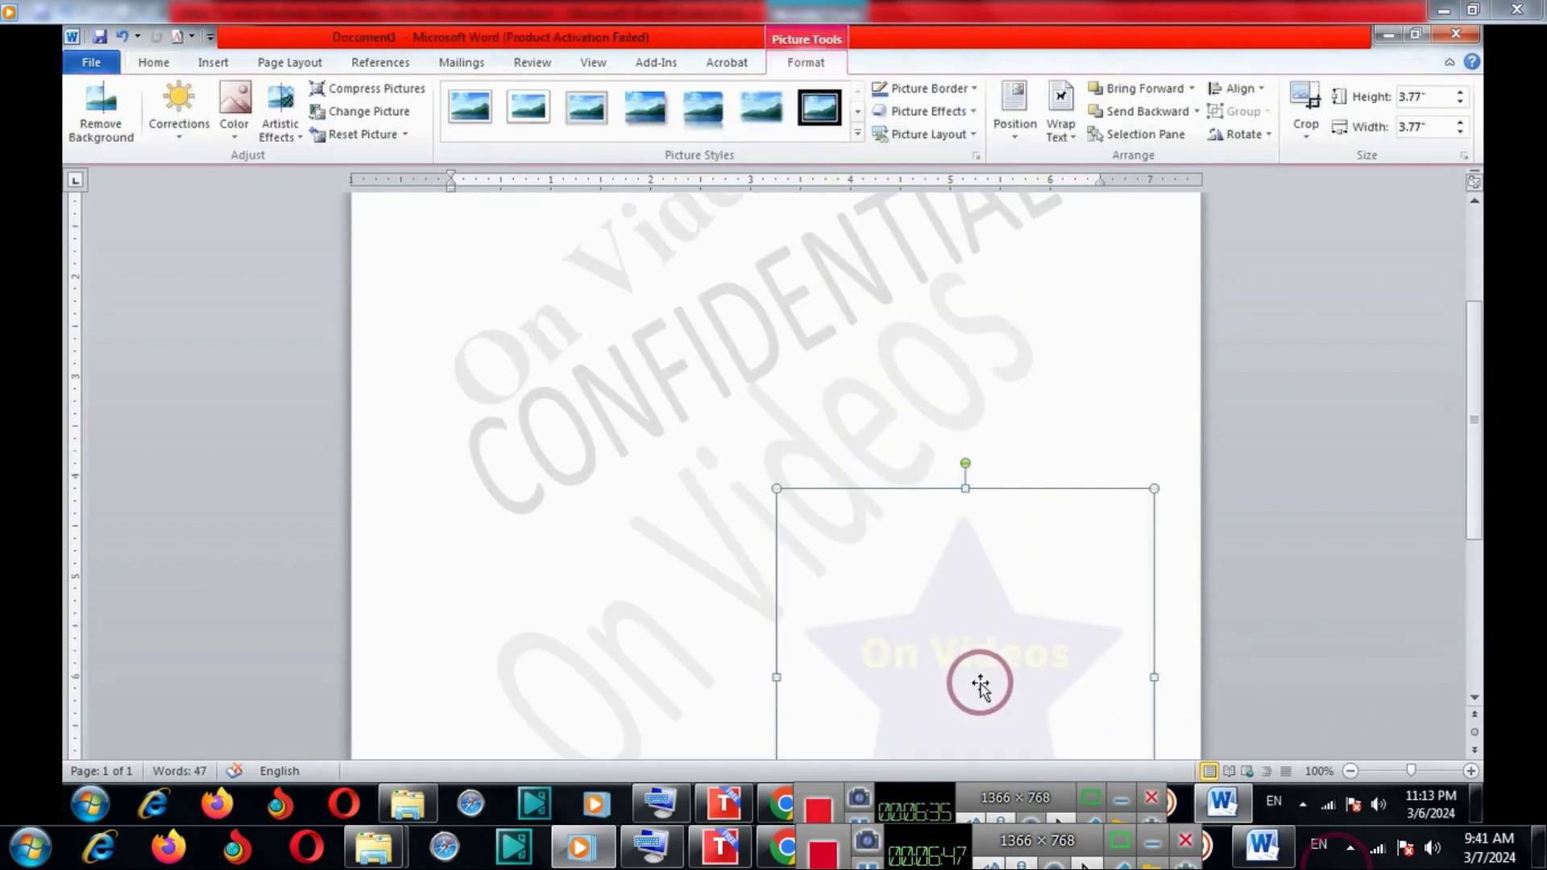
left_click_drag(1474, 375, 1468, 187)
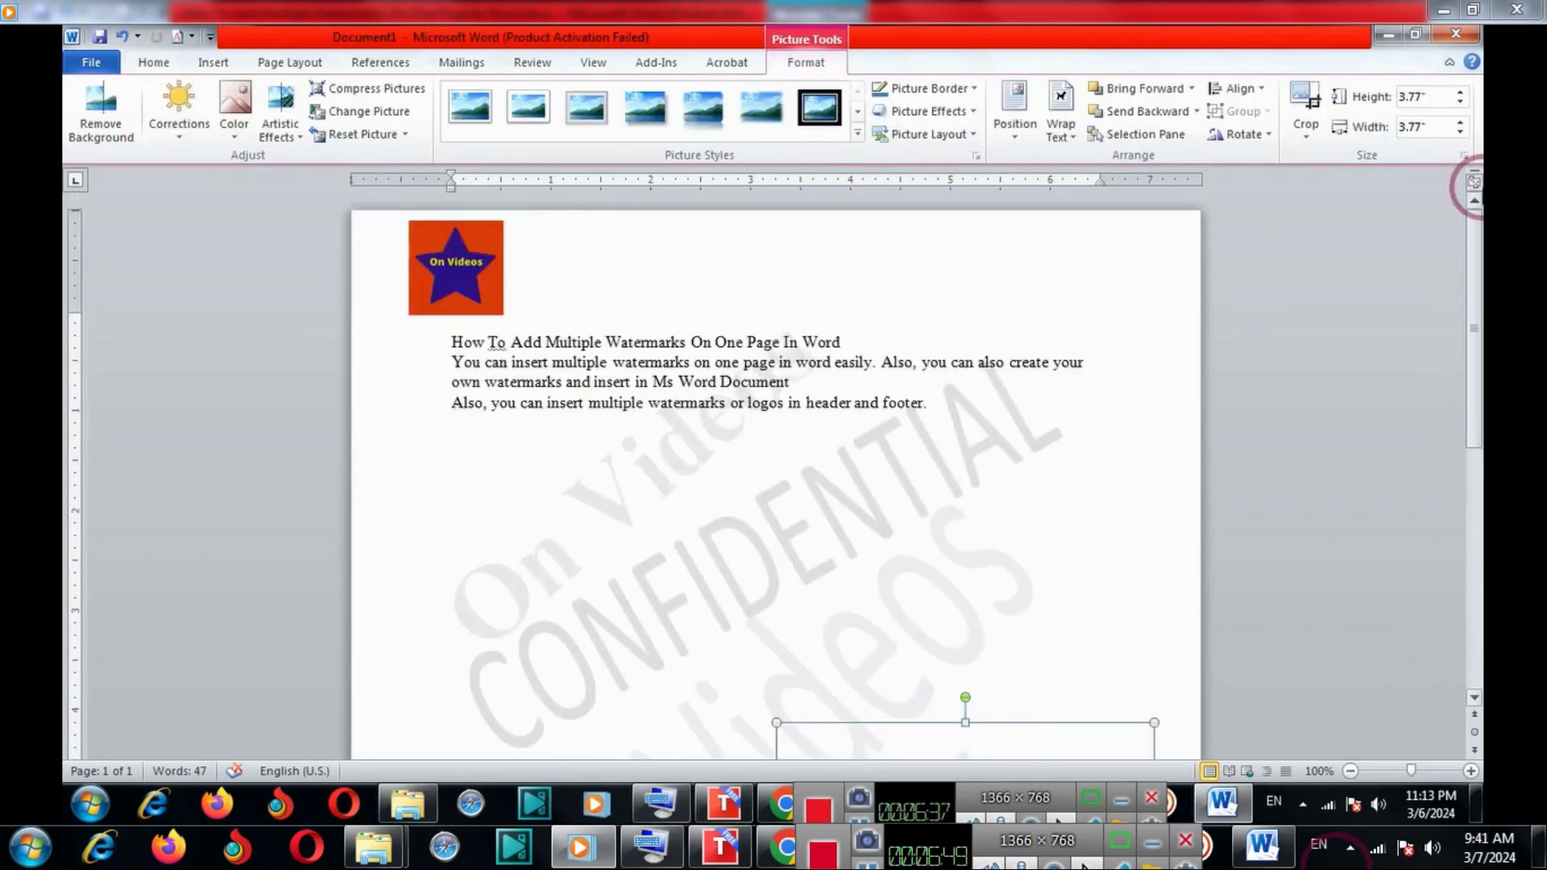
double_click(1017, 232)
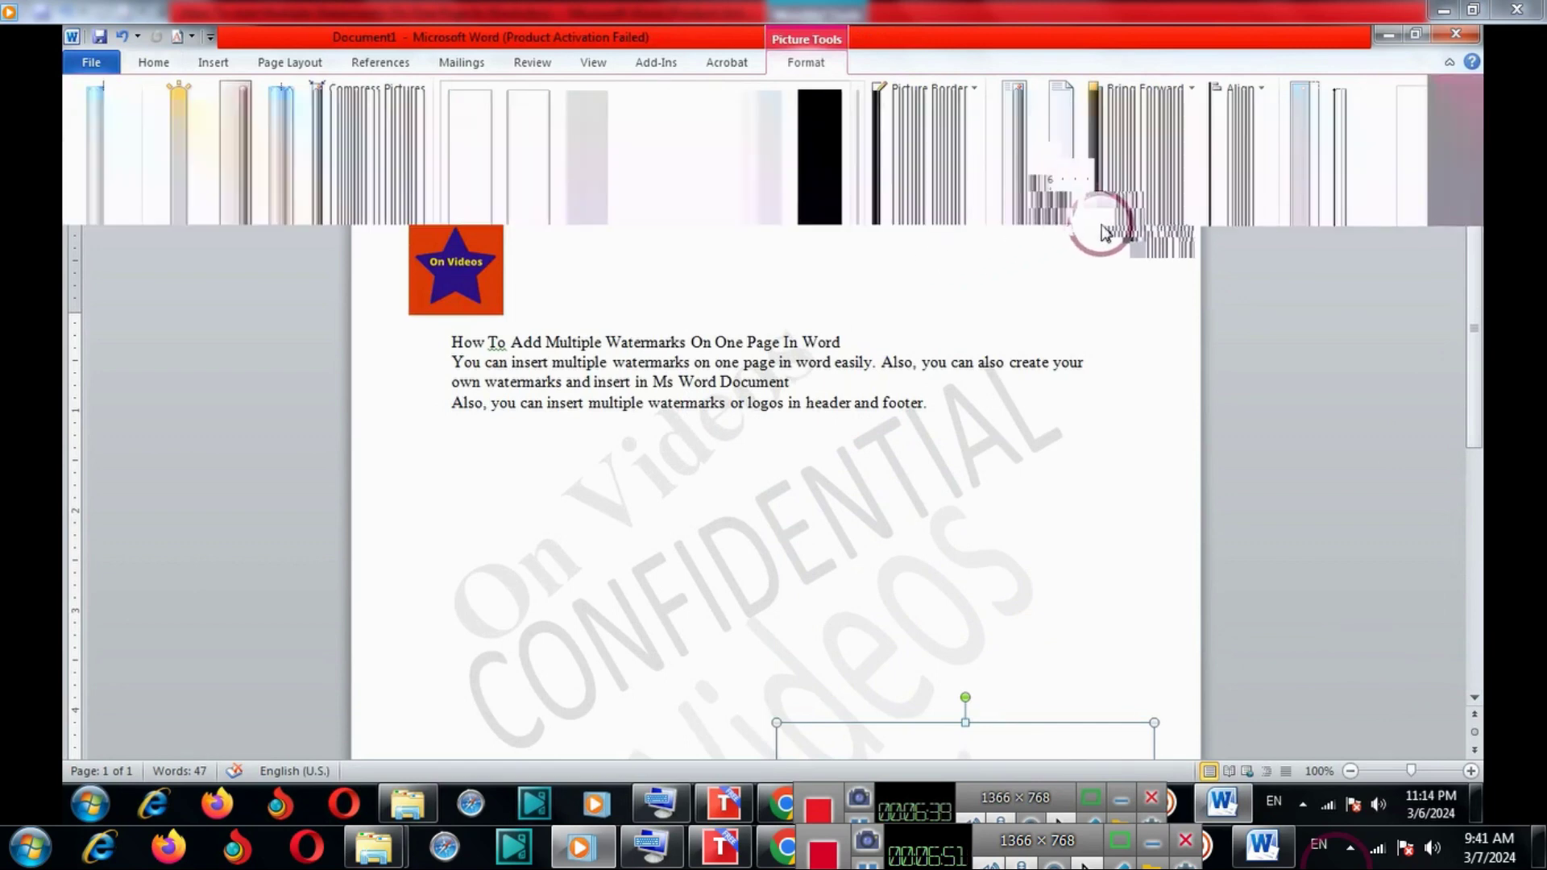
left_click_drag(1472, 230, 1473, 234)
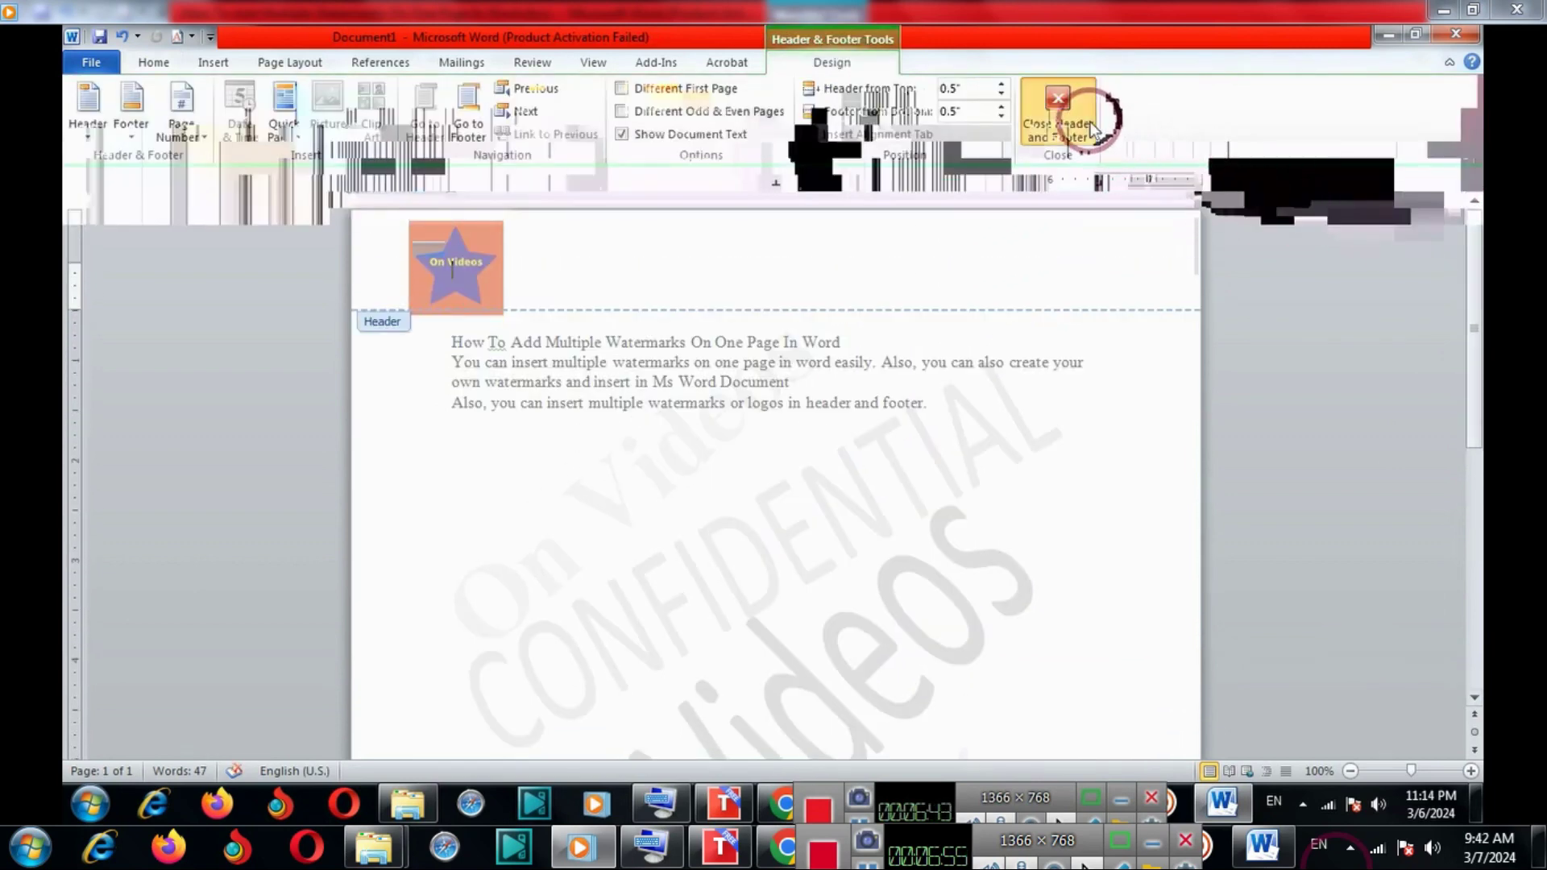
scroll(369, 254, "down", 7)
left_click(1159, 342)
scroll(1158, 341, "up", 8)
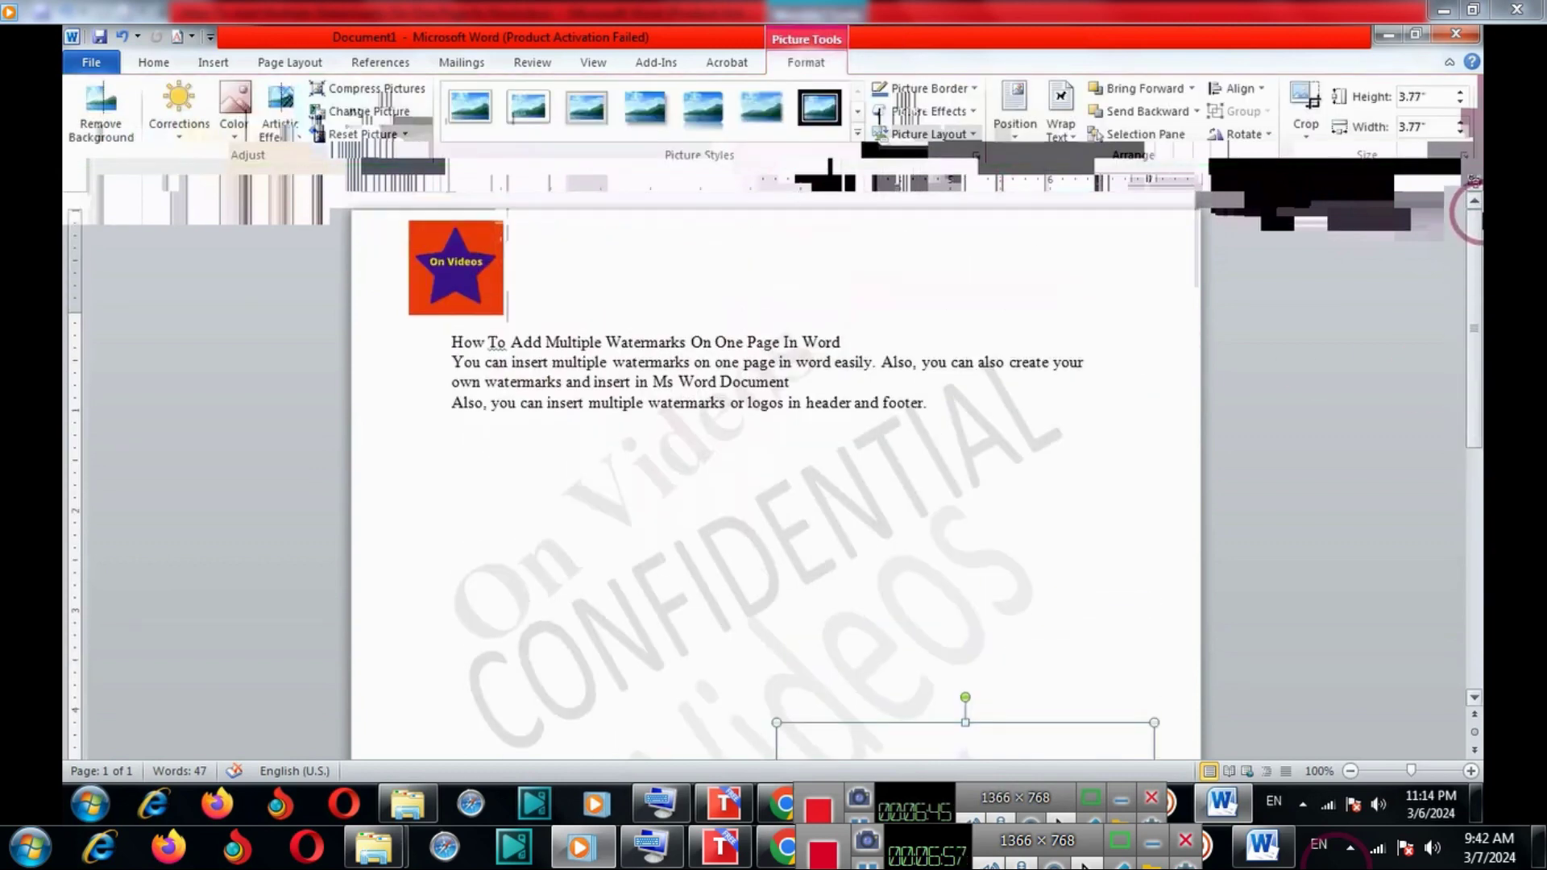
Shrink the orange On Videos logo at the top of the page to 0.81 inches and place it closer to the page corner.
left_click(439, 250)
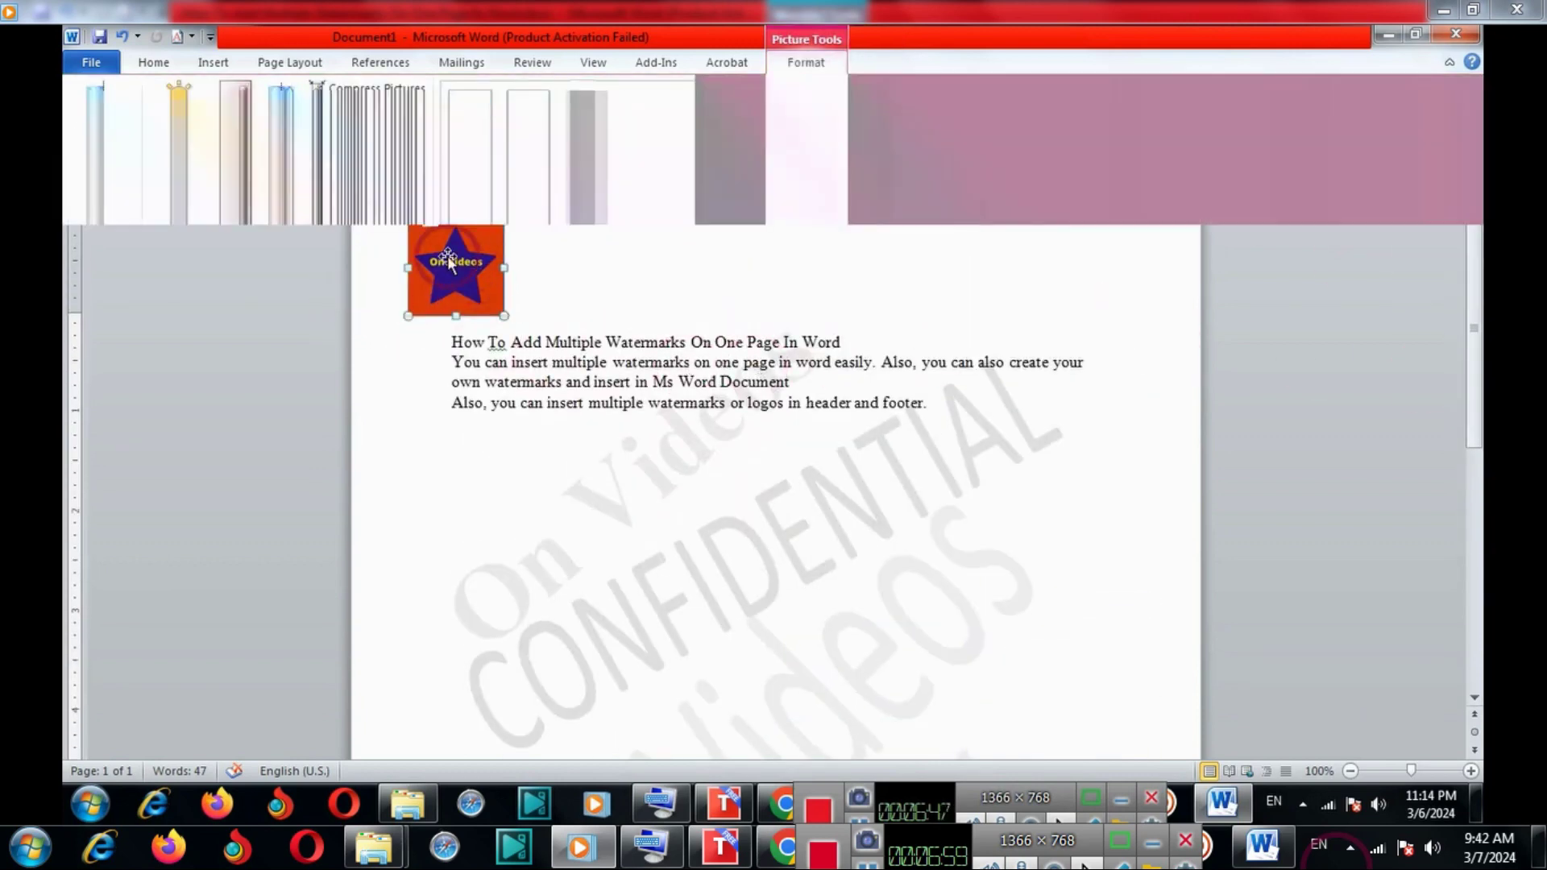
left_click_drag(403, 216, 421, 238)
left_click(610, 321)
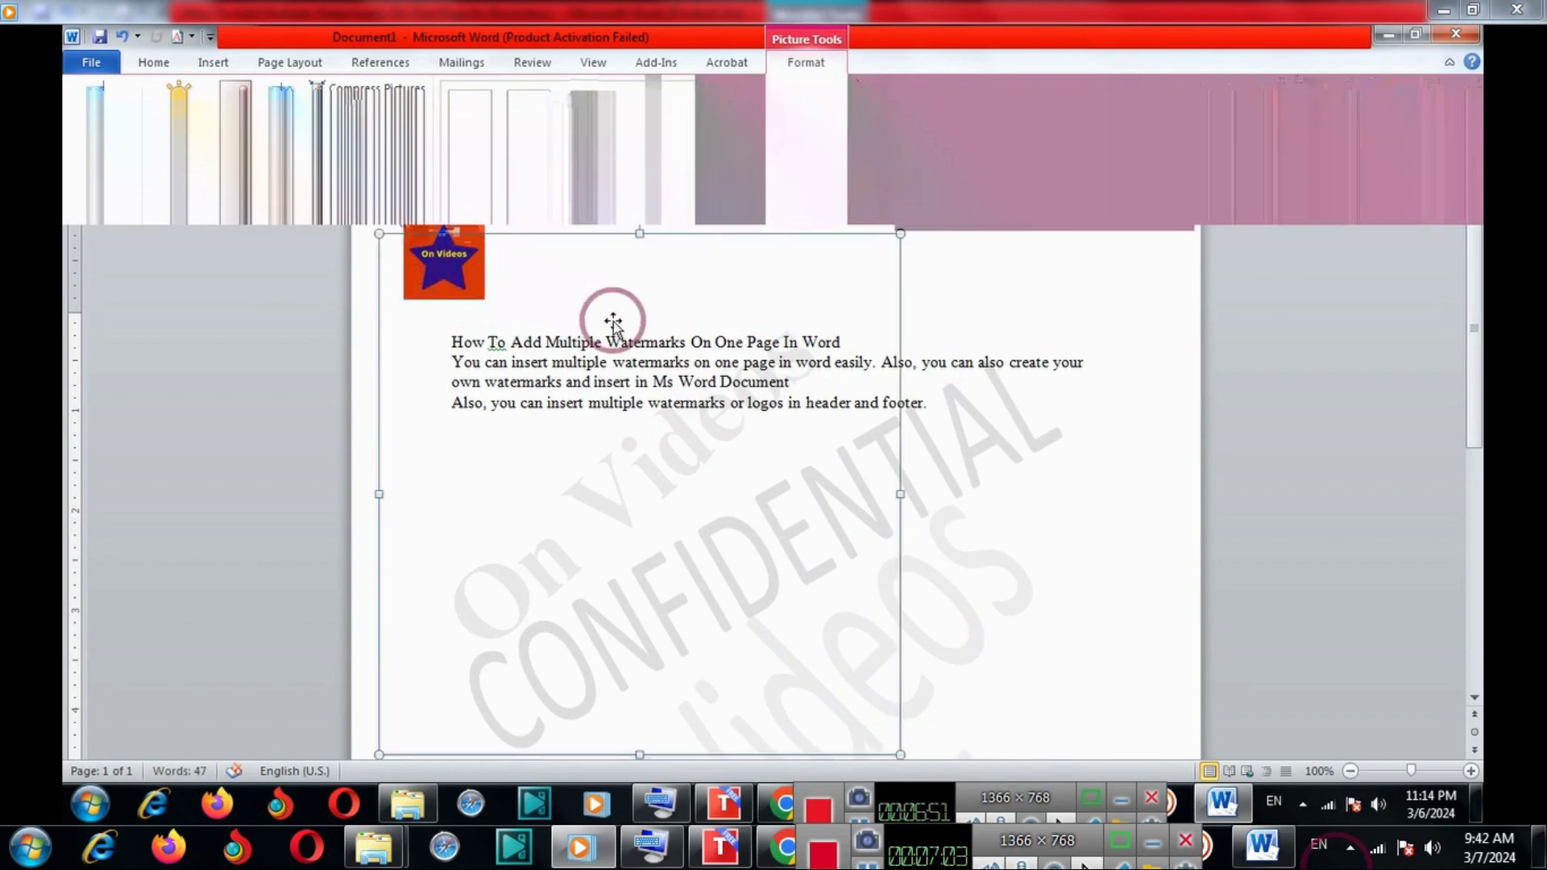
Duplicate the orange On Videos logo and move the copy to the right side of the page.
left_click(451, 227)
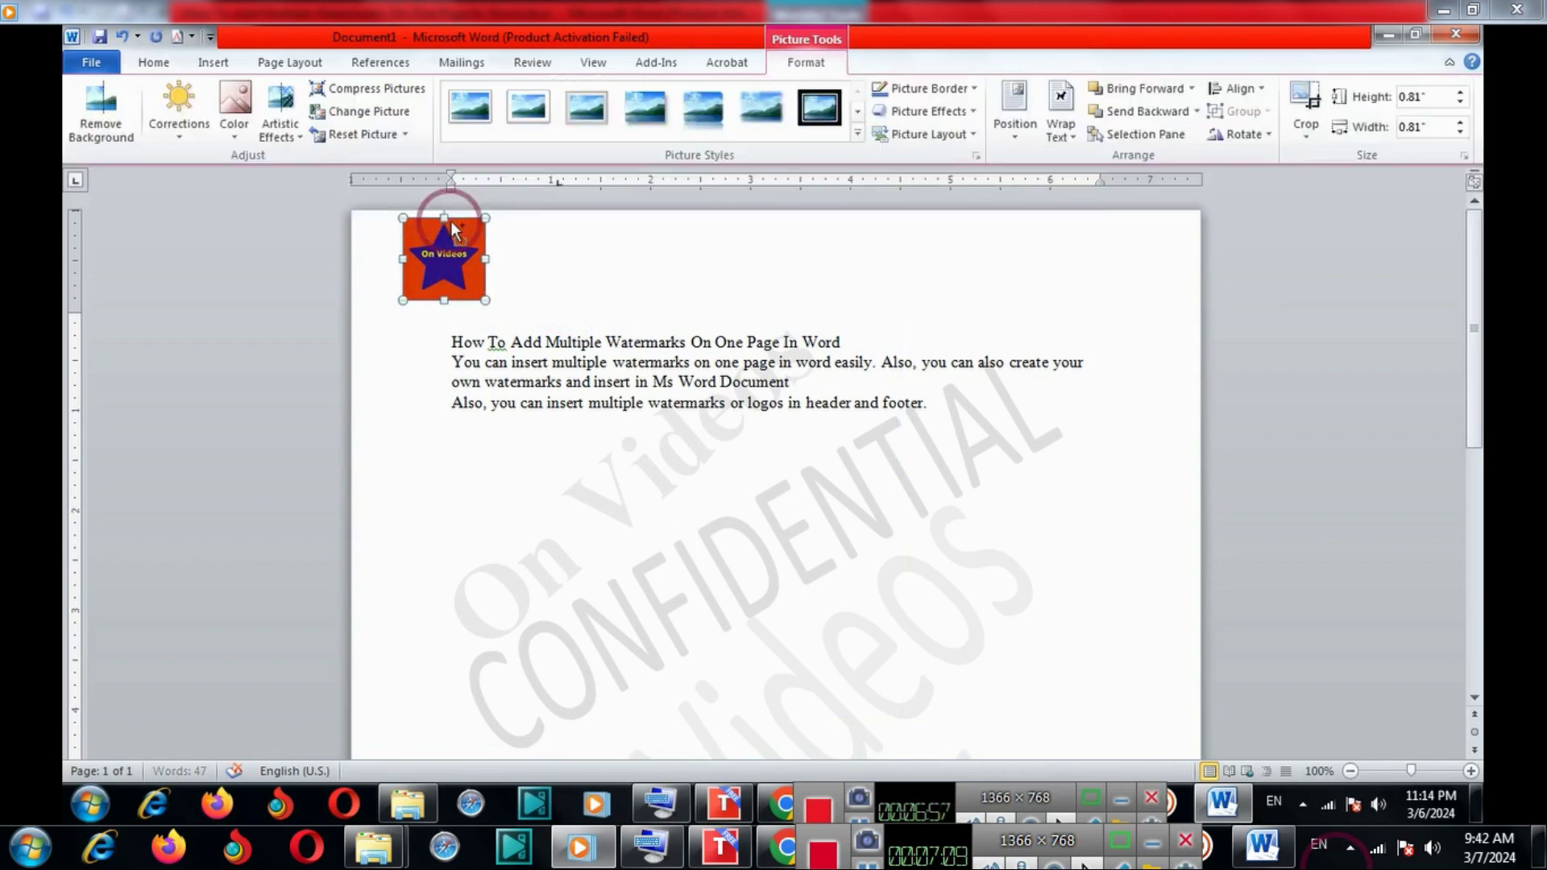
key("ctrl+v")
left_click_drag(463, 254, 1091, 588)
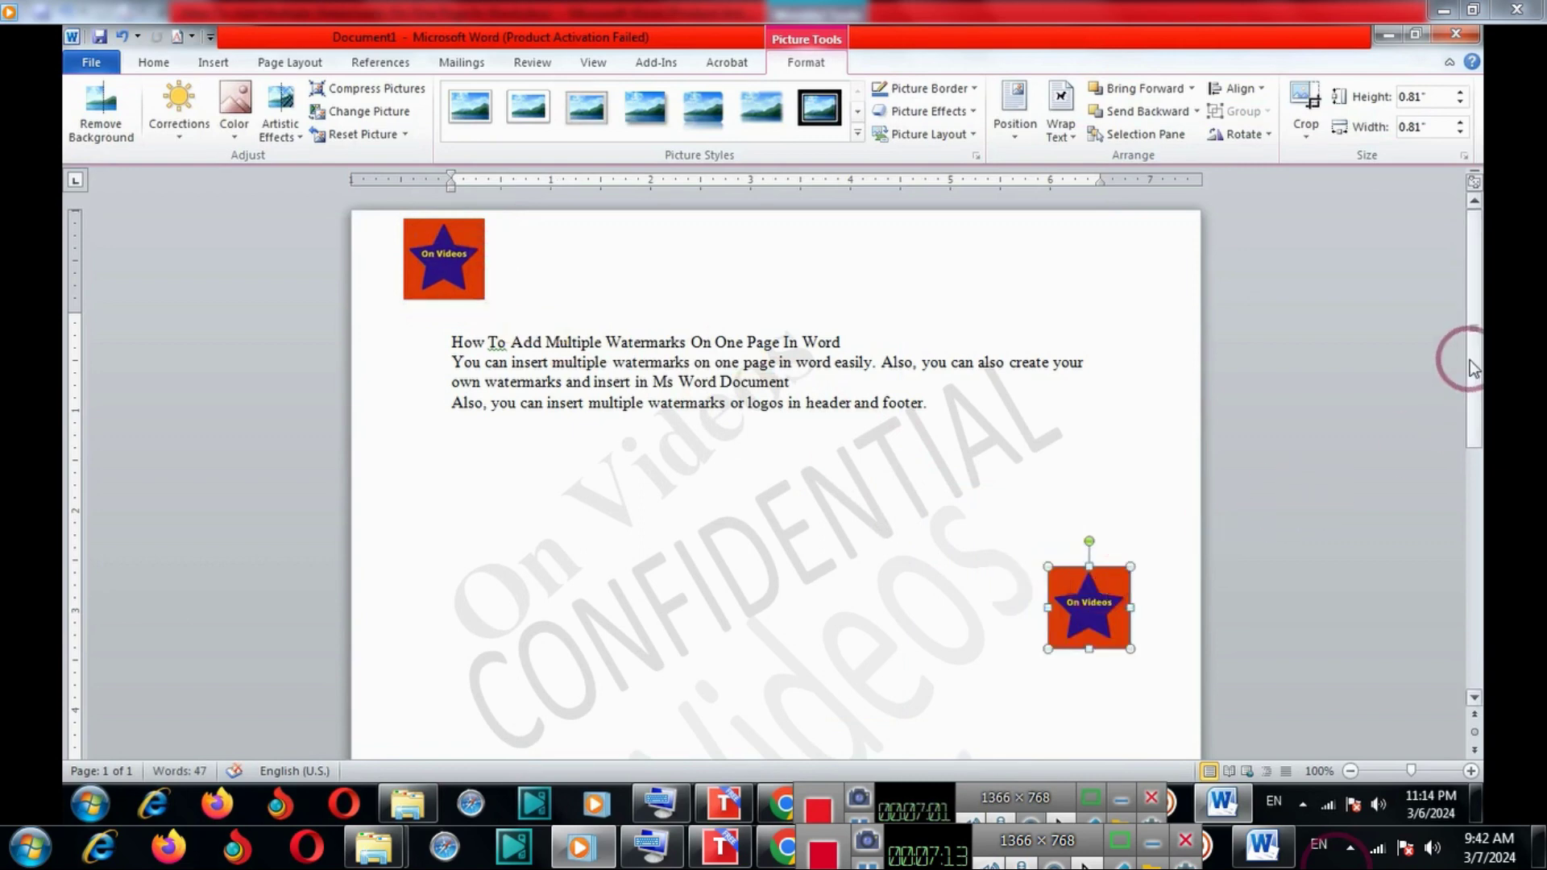
left_click(1101, 248)
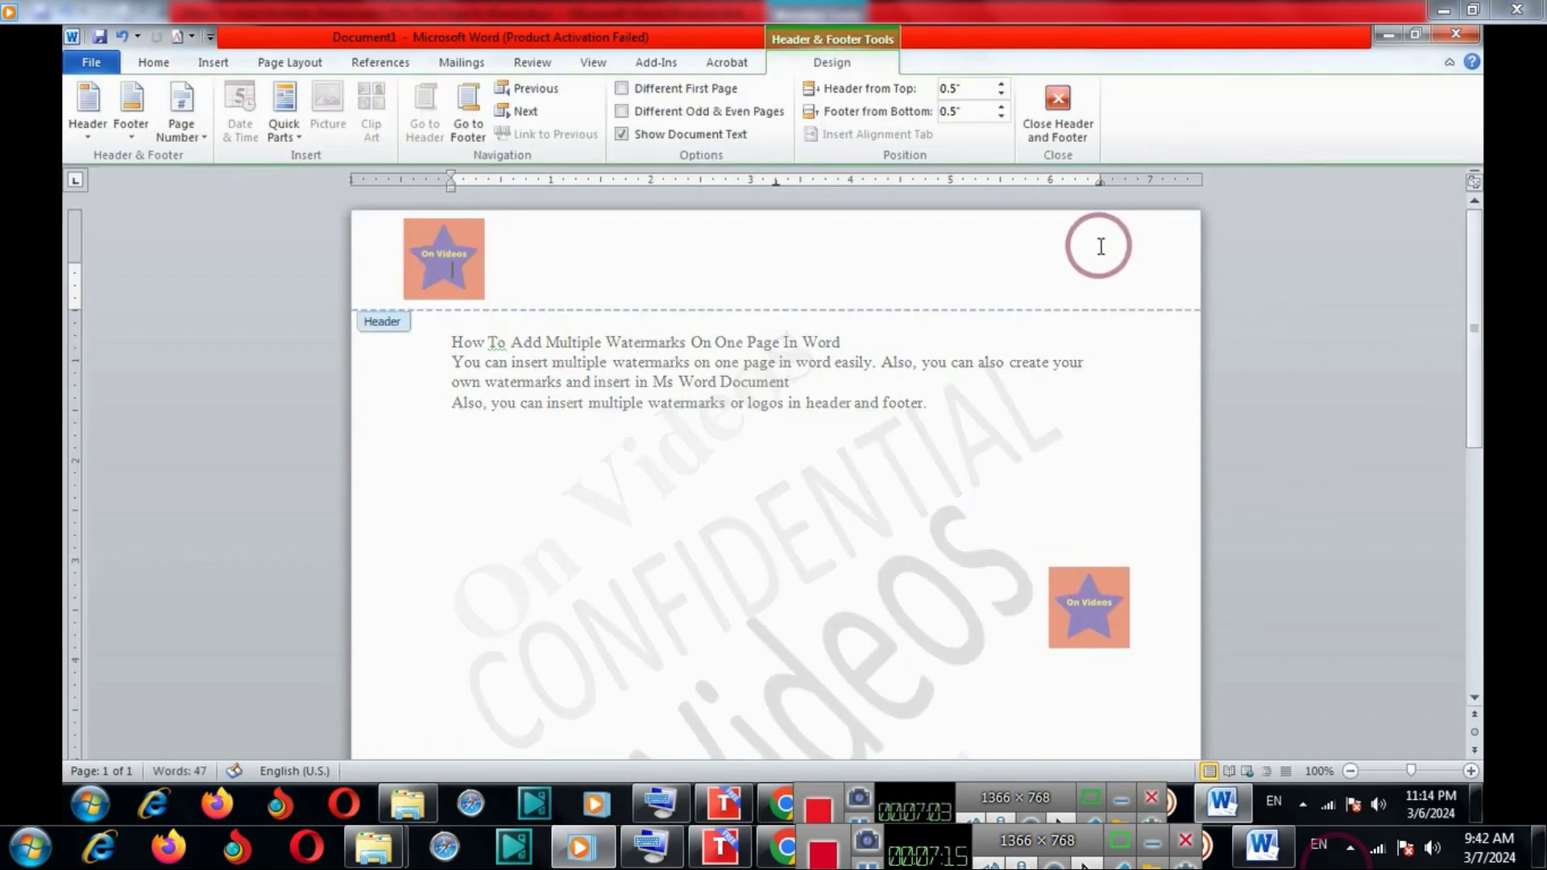
left_click(1051, 137)
Move the copied orange logo down to the bottom right corner of the page and deselect it.
left_click_drag(1472, 427, 1467, 463)
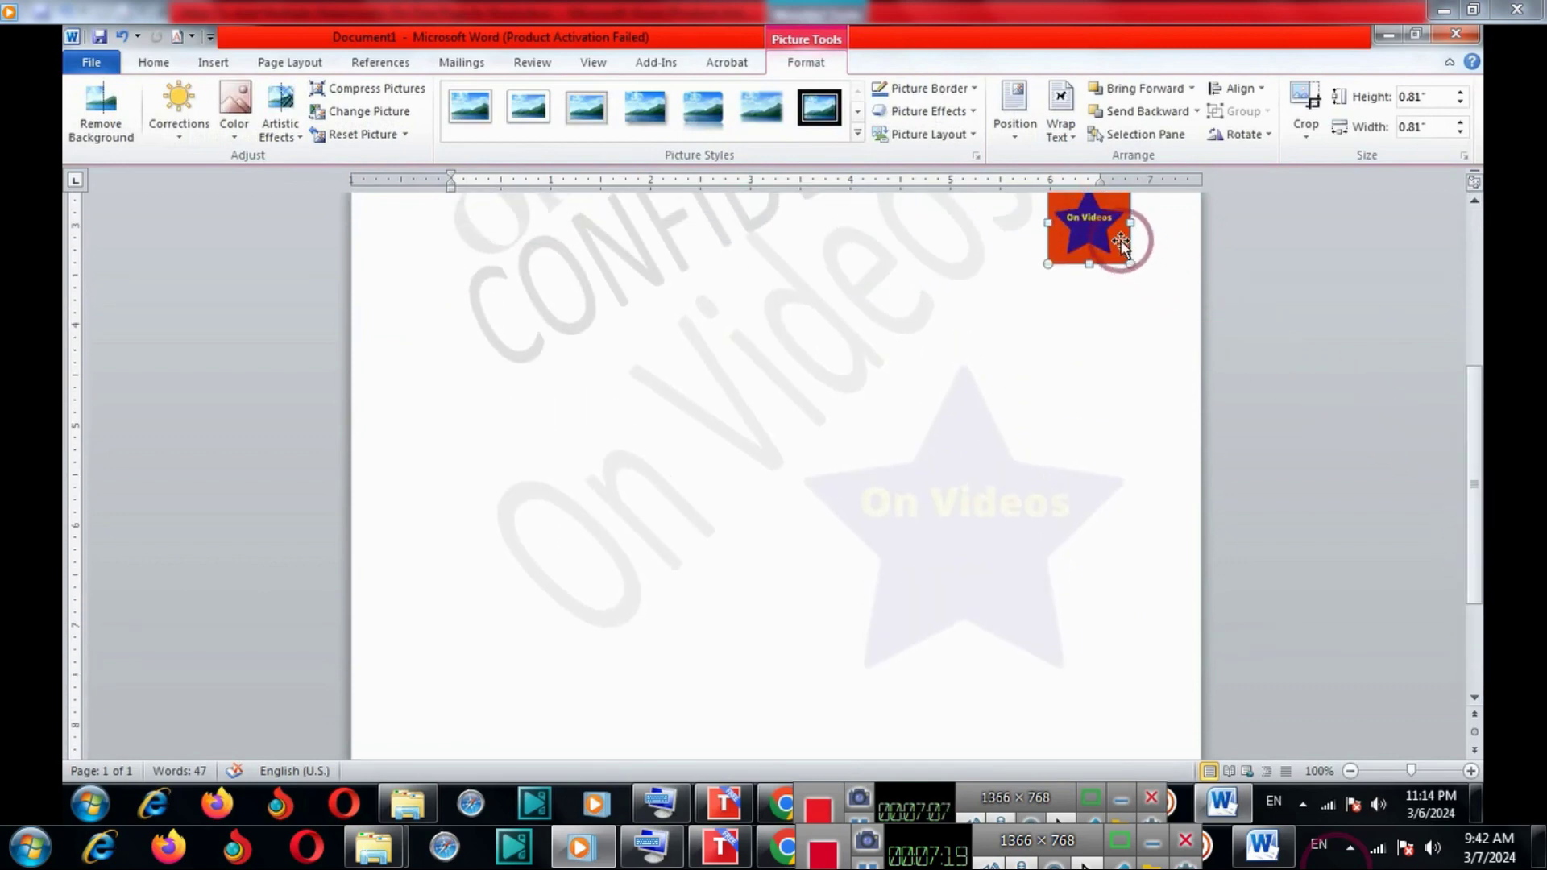
left_click_drag(1120, 242, 767, 731)
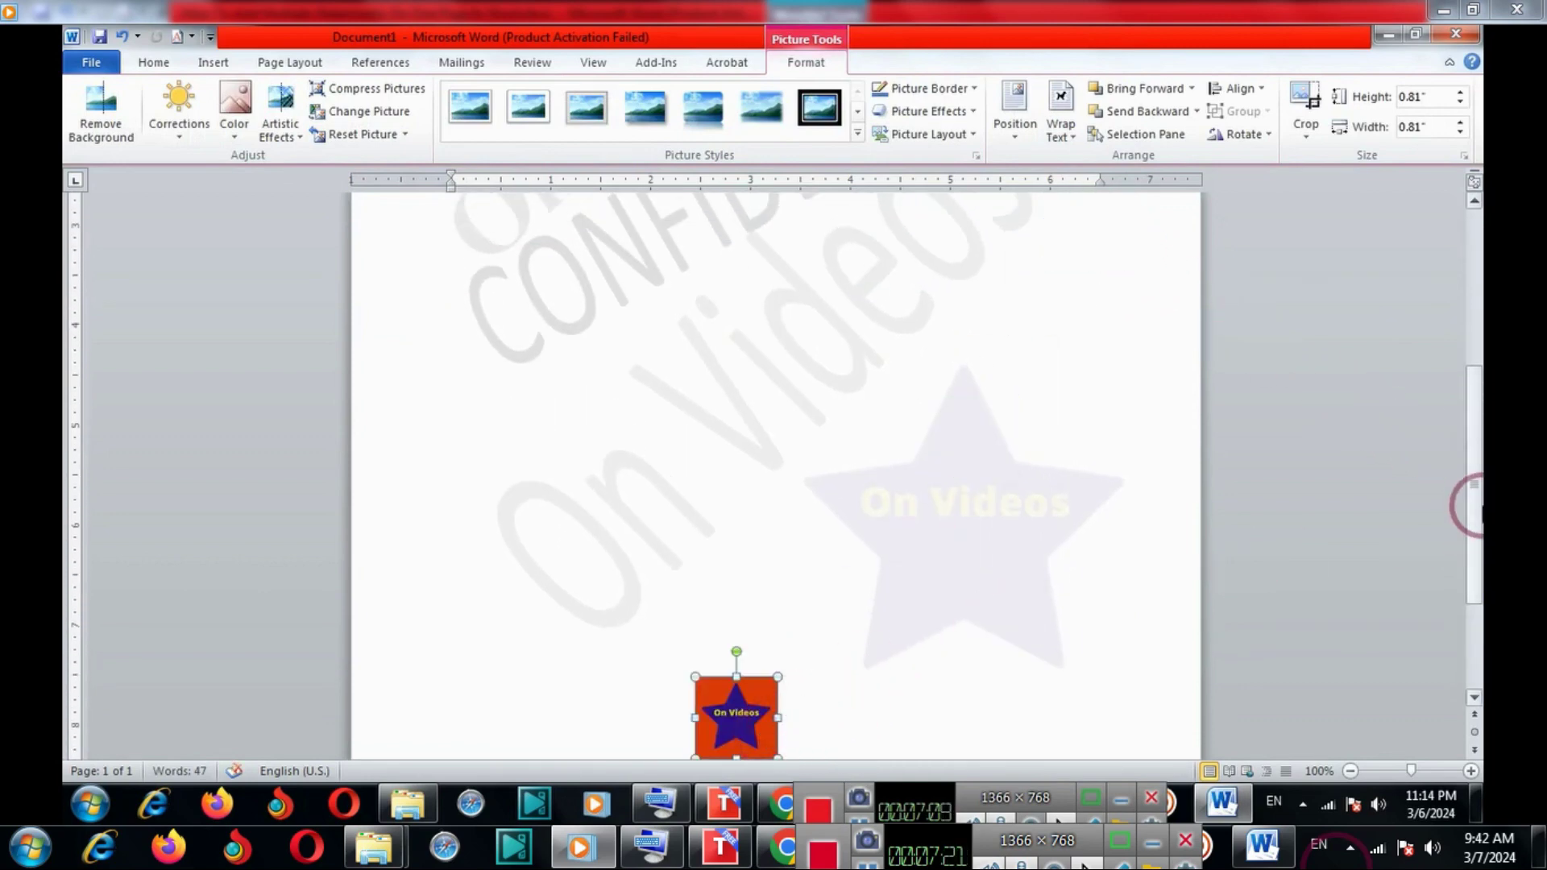
left_click_drag(1471, 506, 1471, 634)
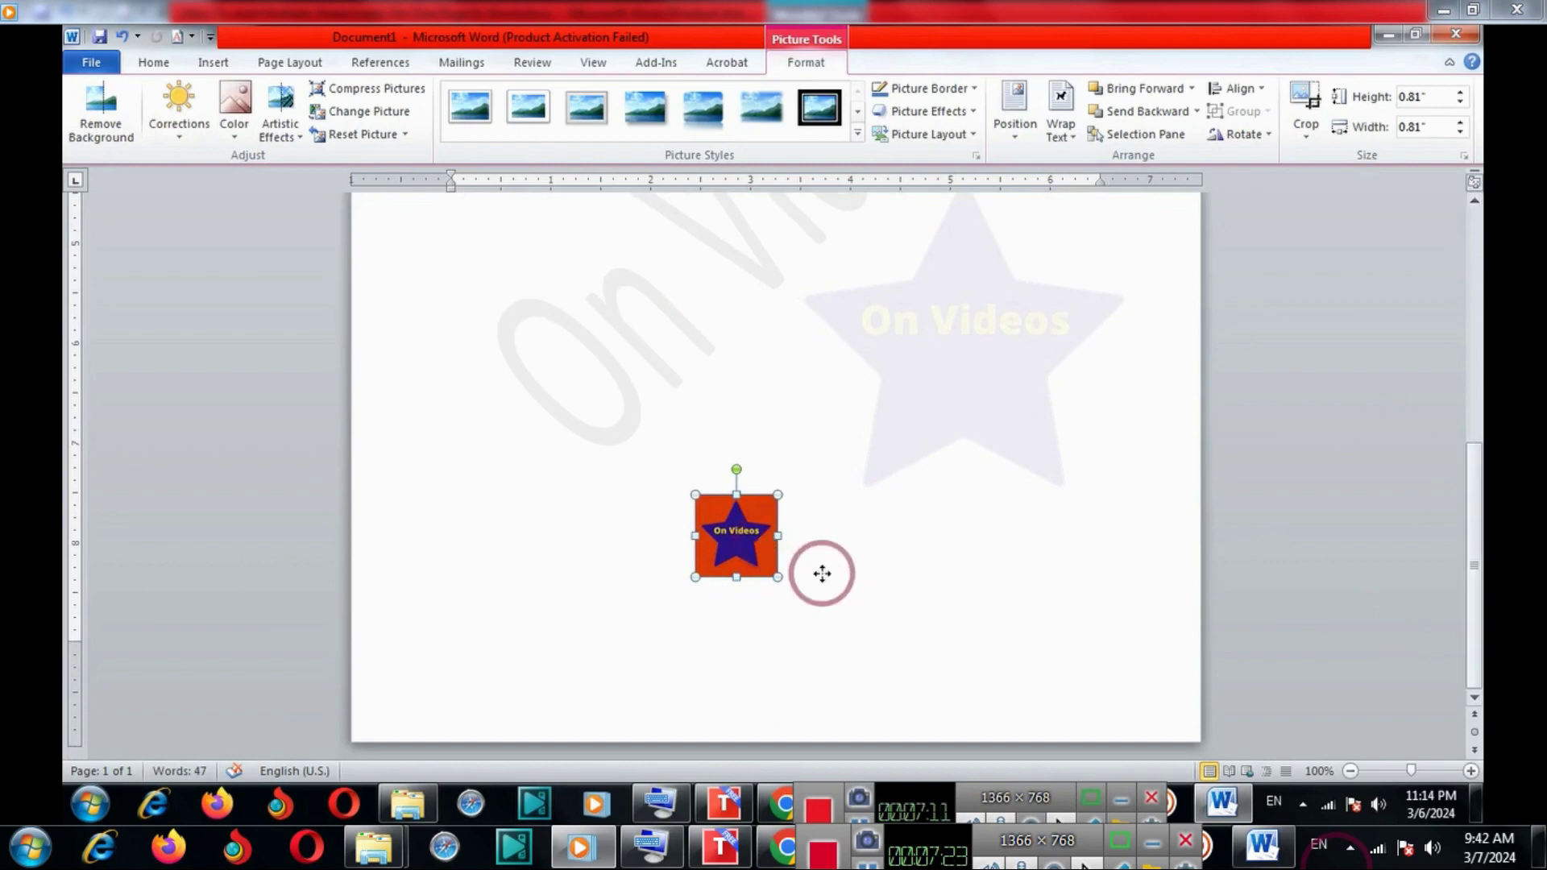
left_click_drag(821, 574, 1183, 702)
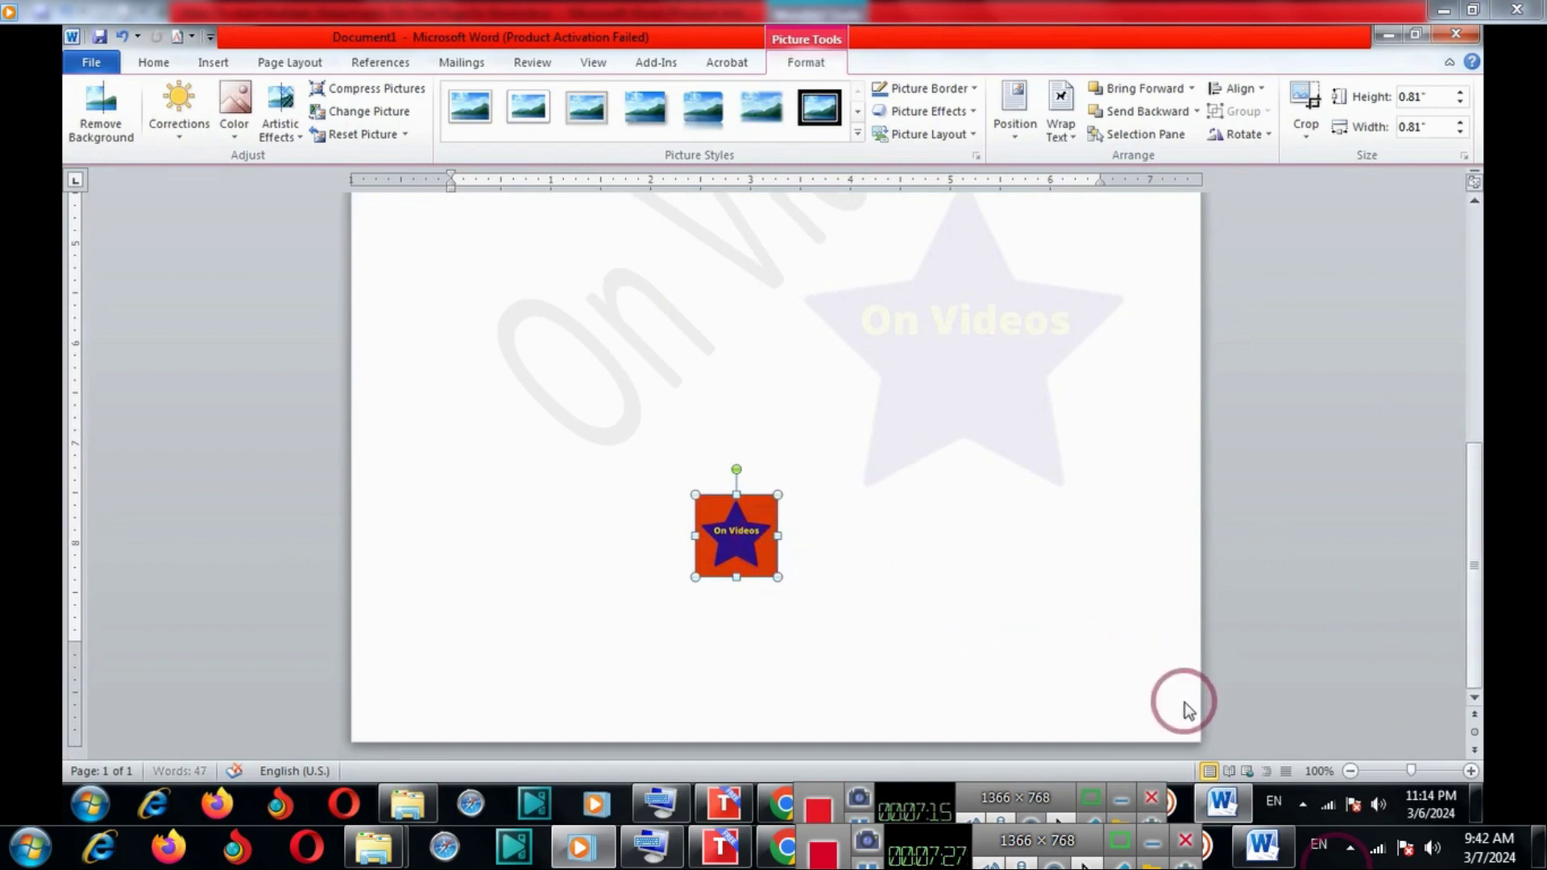
scroll(1063, 717, "up", 5)
left_click(1058, 746)
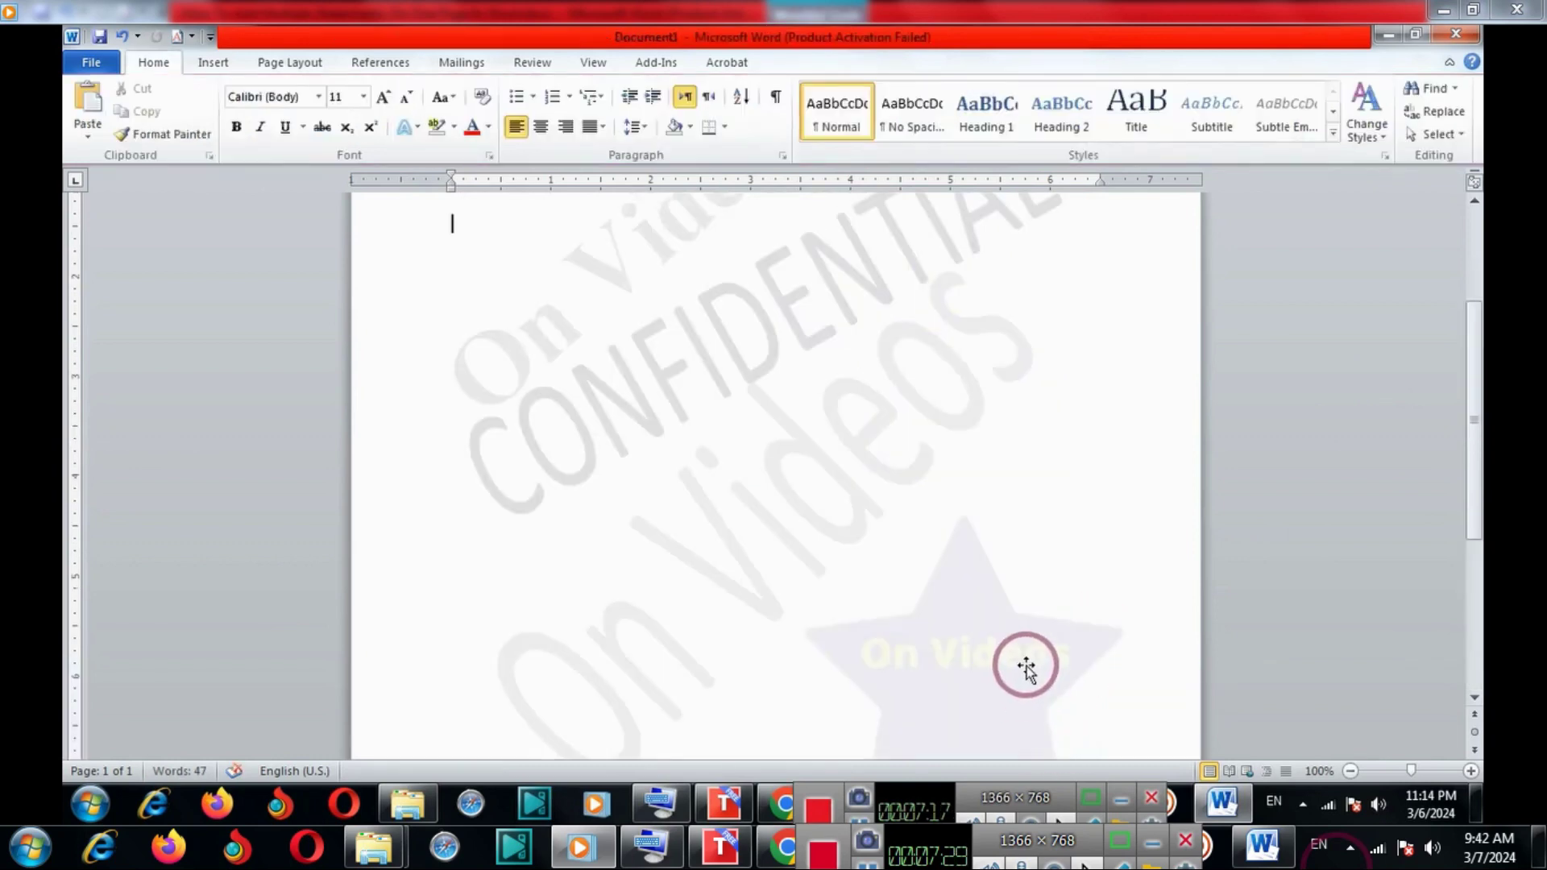
left_click_drag(1474, 461, 1392, 356)
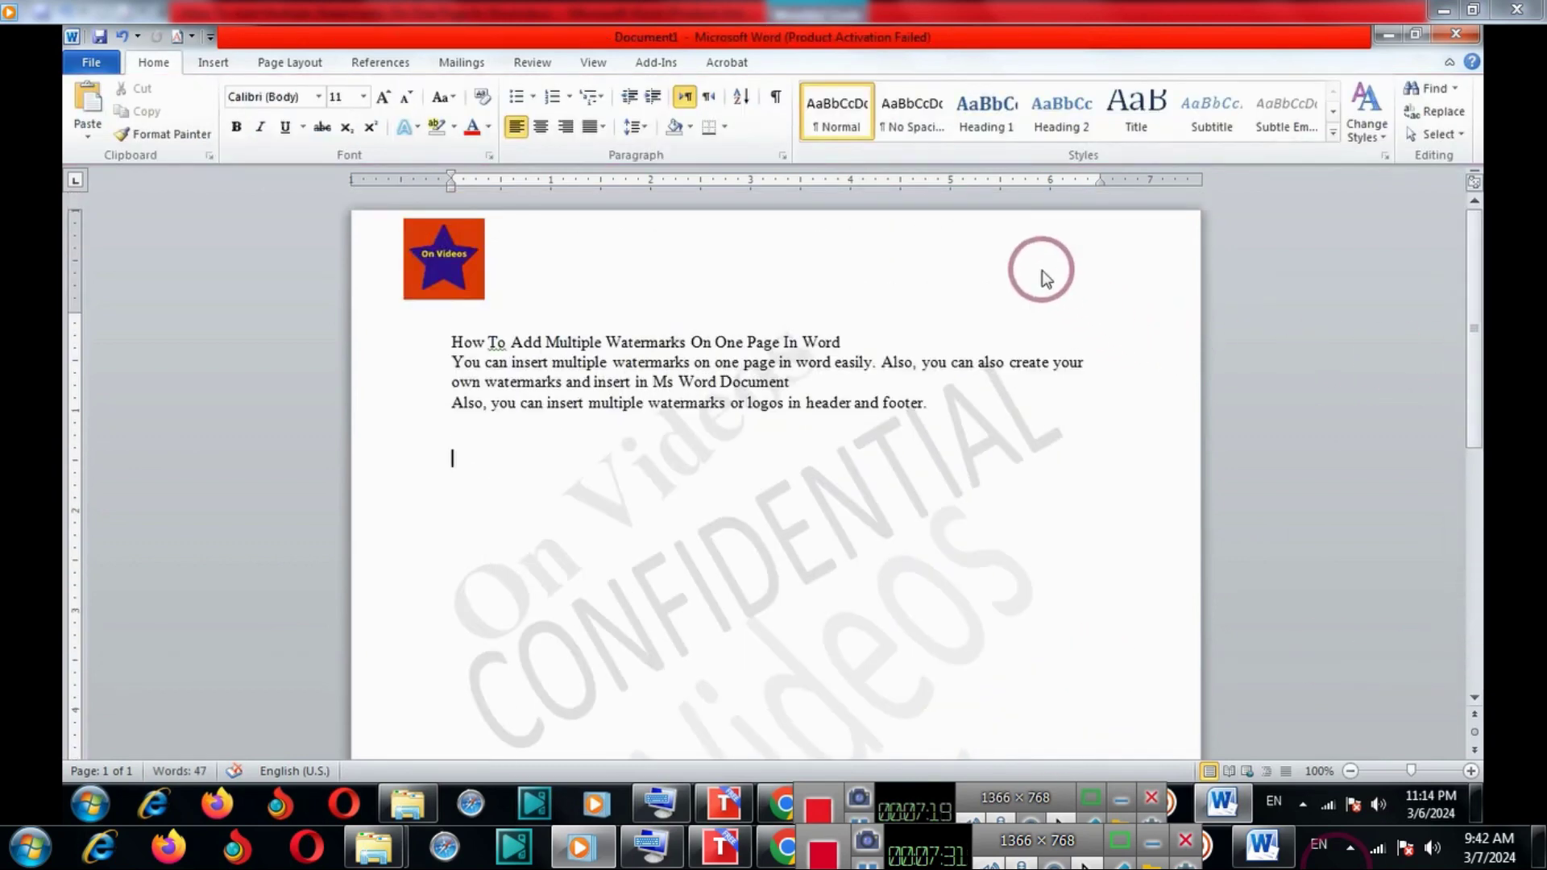
Open the header area to examine the orange logo and close it again.
double_click(1015, 244)
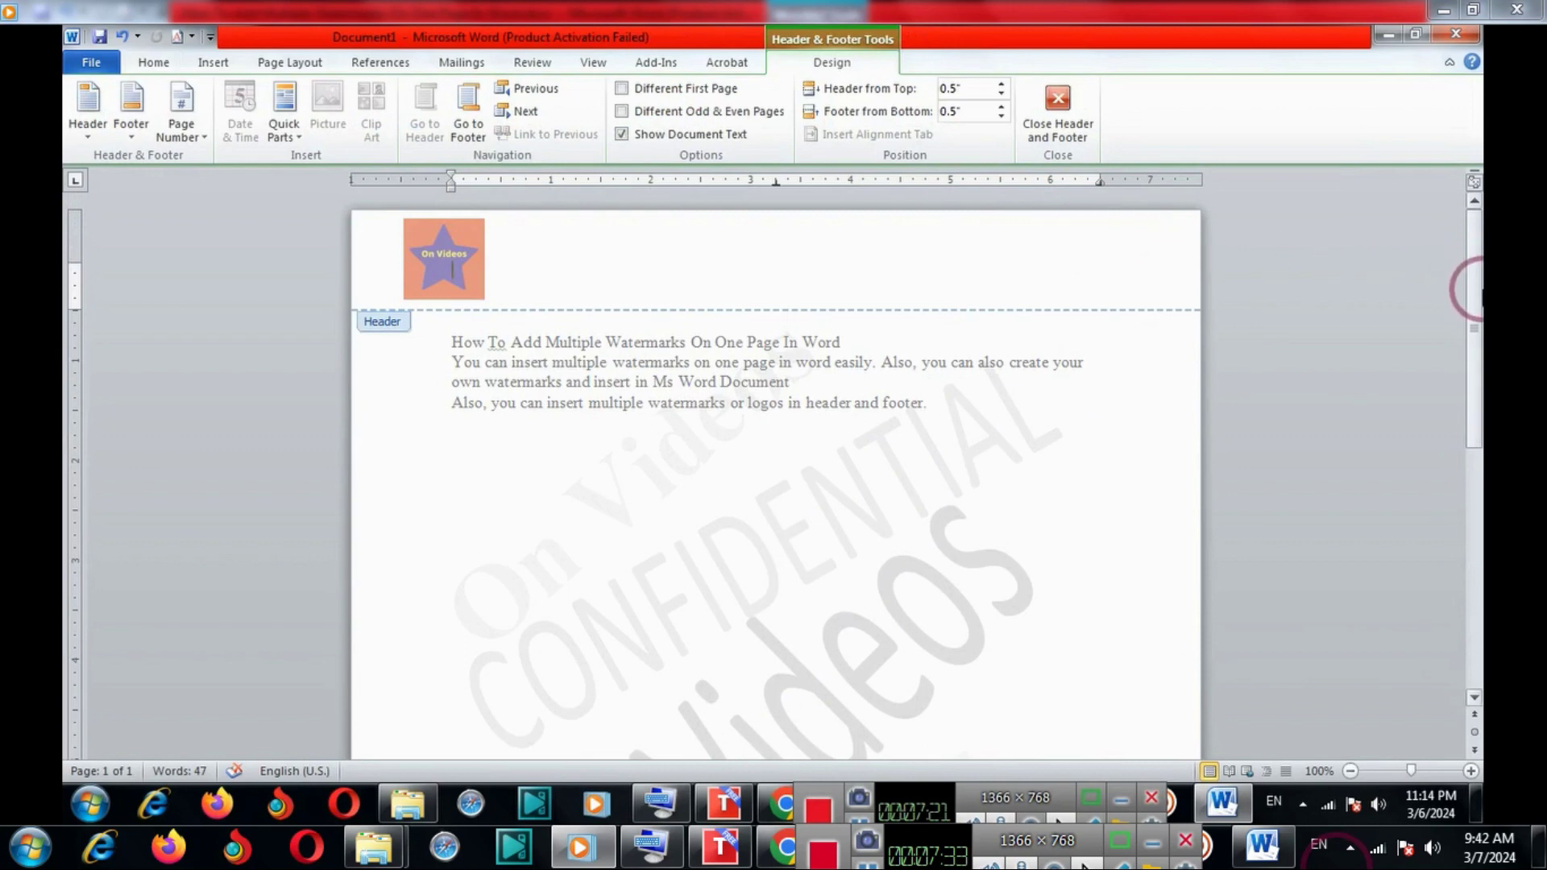
mouse_move(1477, 288)
left_mouse_down()
mouse_move(1478, 578)
mouse_move(1478, 300)
left_mouse_up()
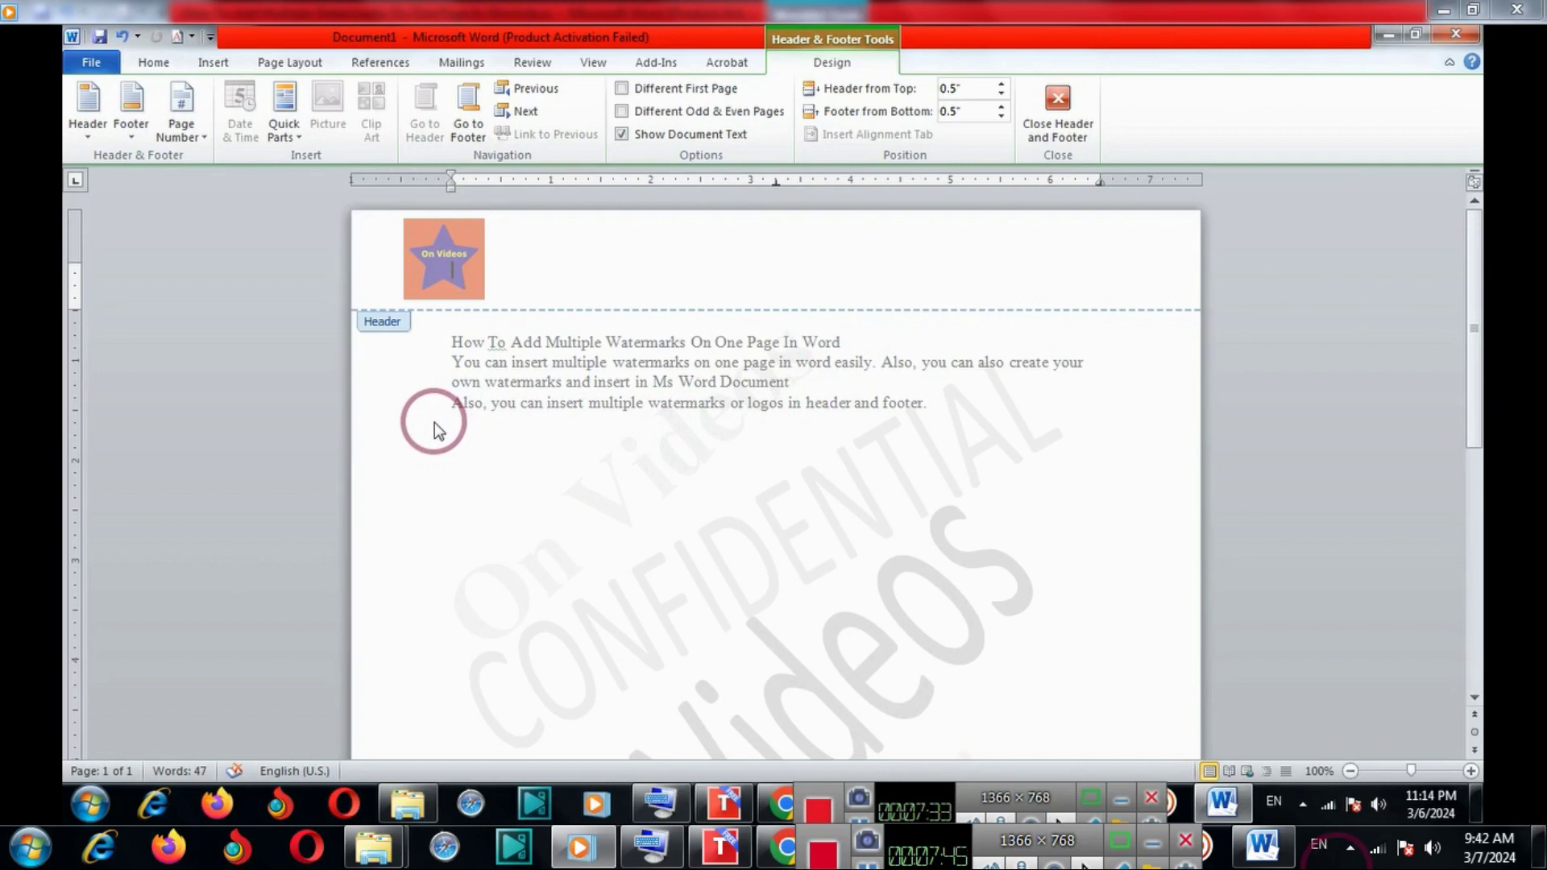
left_click(1077, 129)
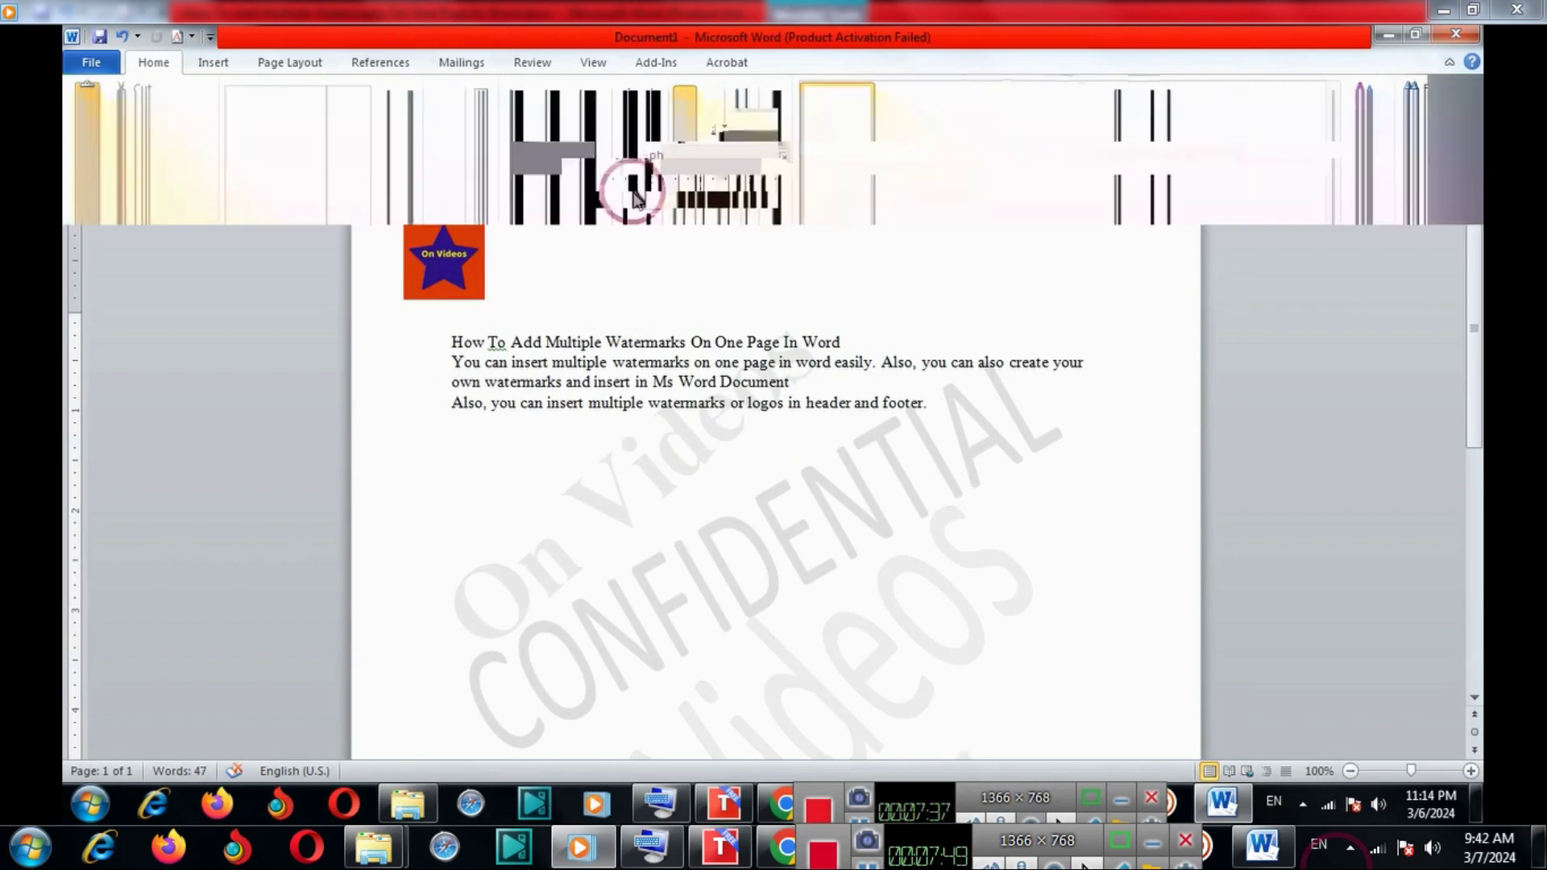
Duplicate the orange On Videos logo and place the copy in the top right corner of the page.
left_click(427, 264)
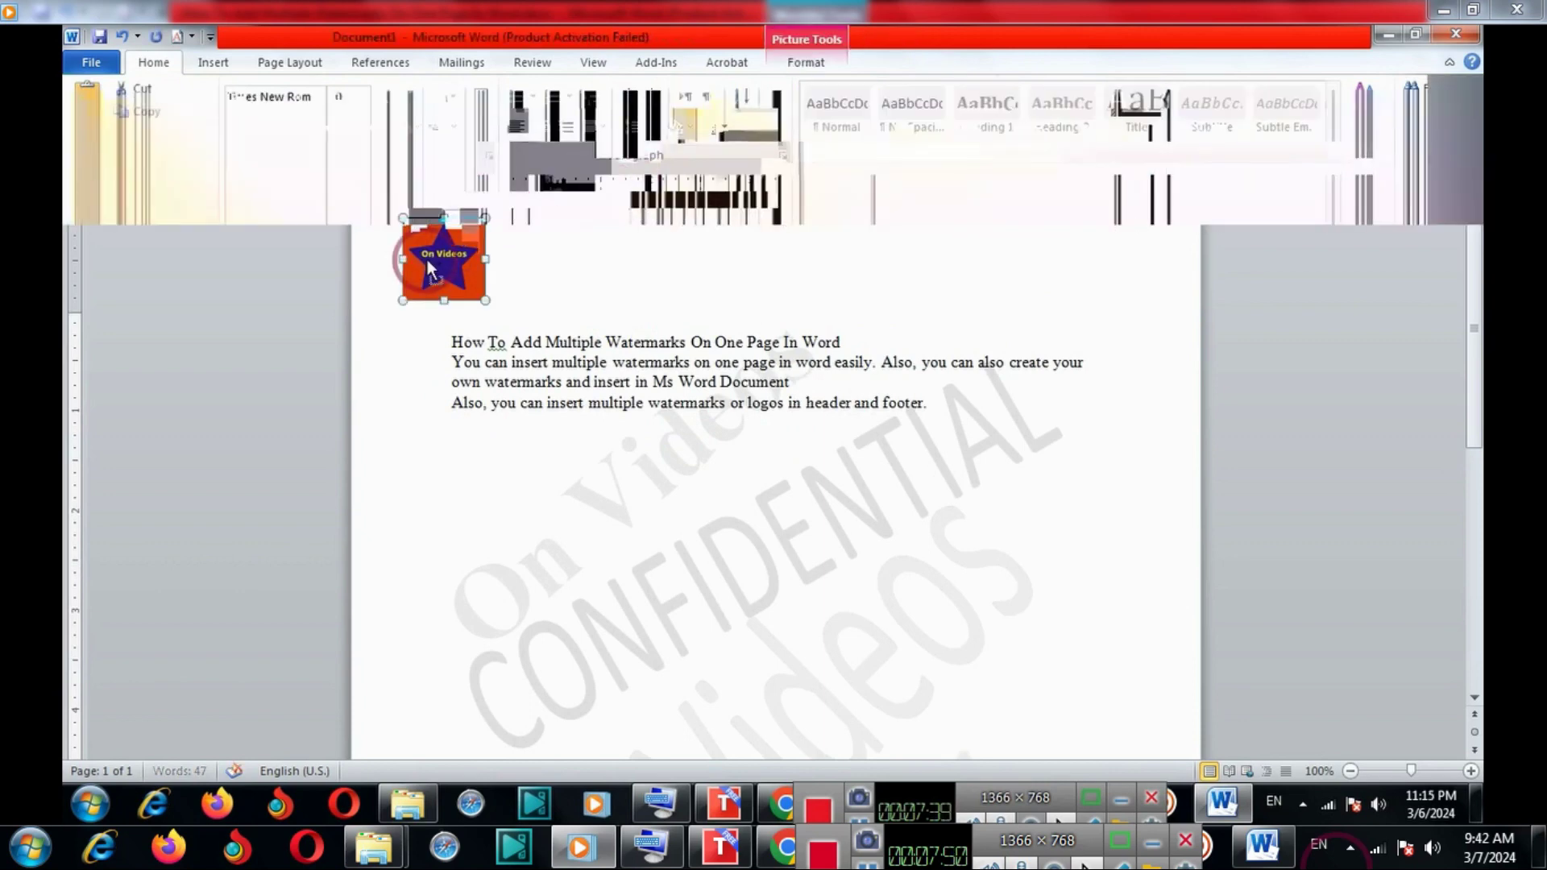
key("ctrl+v")
left_click_drag(427, 264, 1126, 240)
scroll(1458, 346, "down", 10)
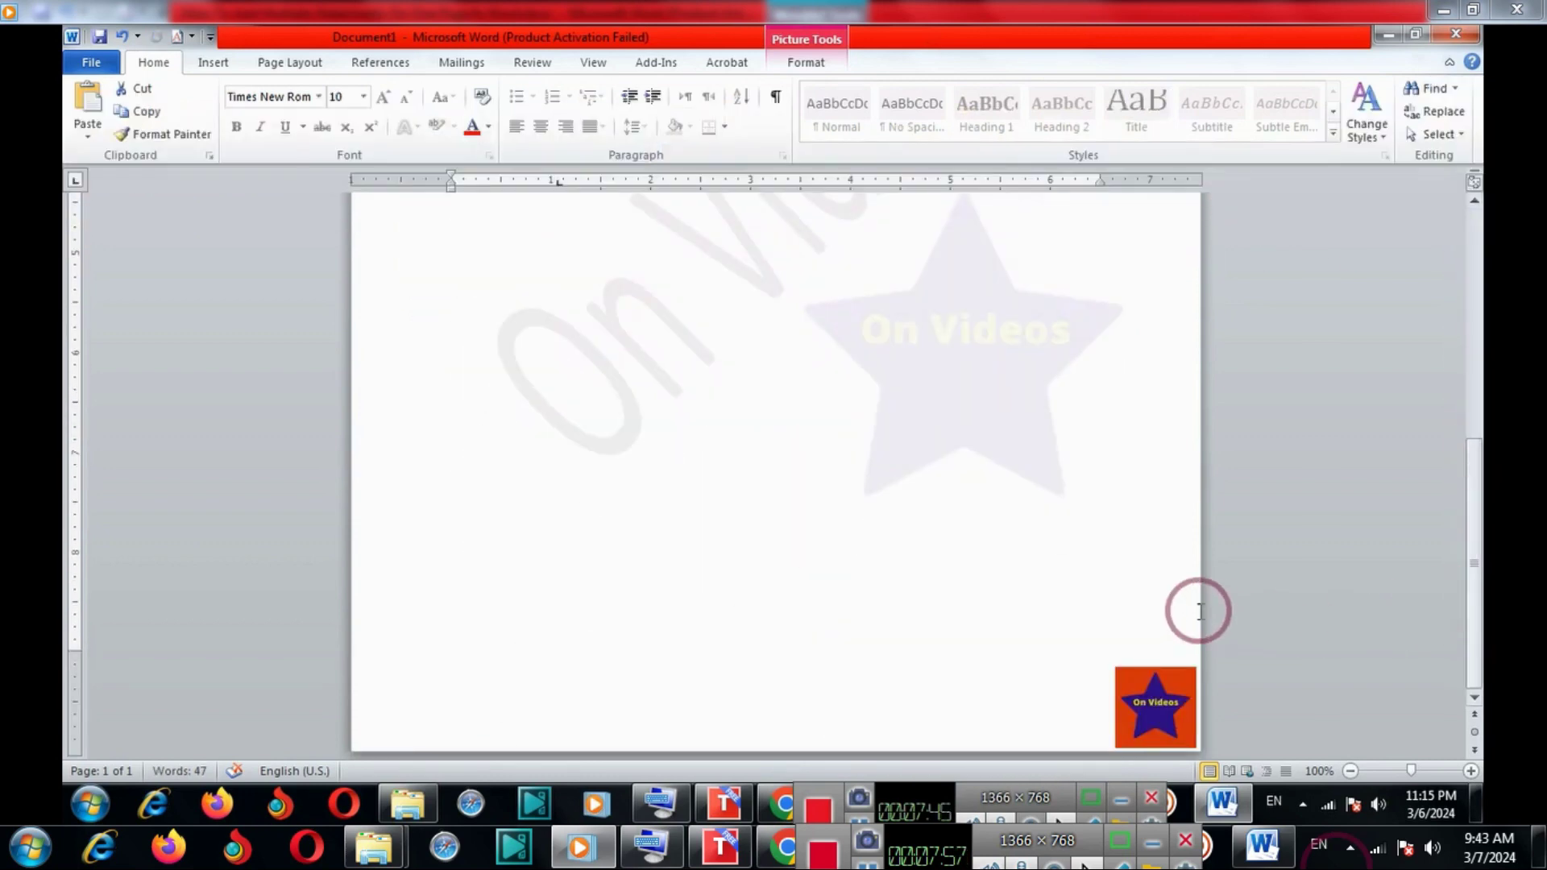
Duplicate the orange logo once more and move the copy down to the bottom left corner of the page.
scroll(1041, 587, "up", 10)
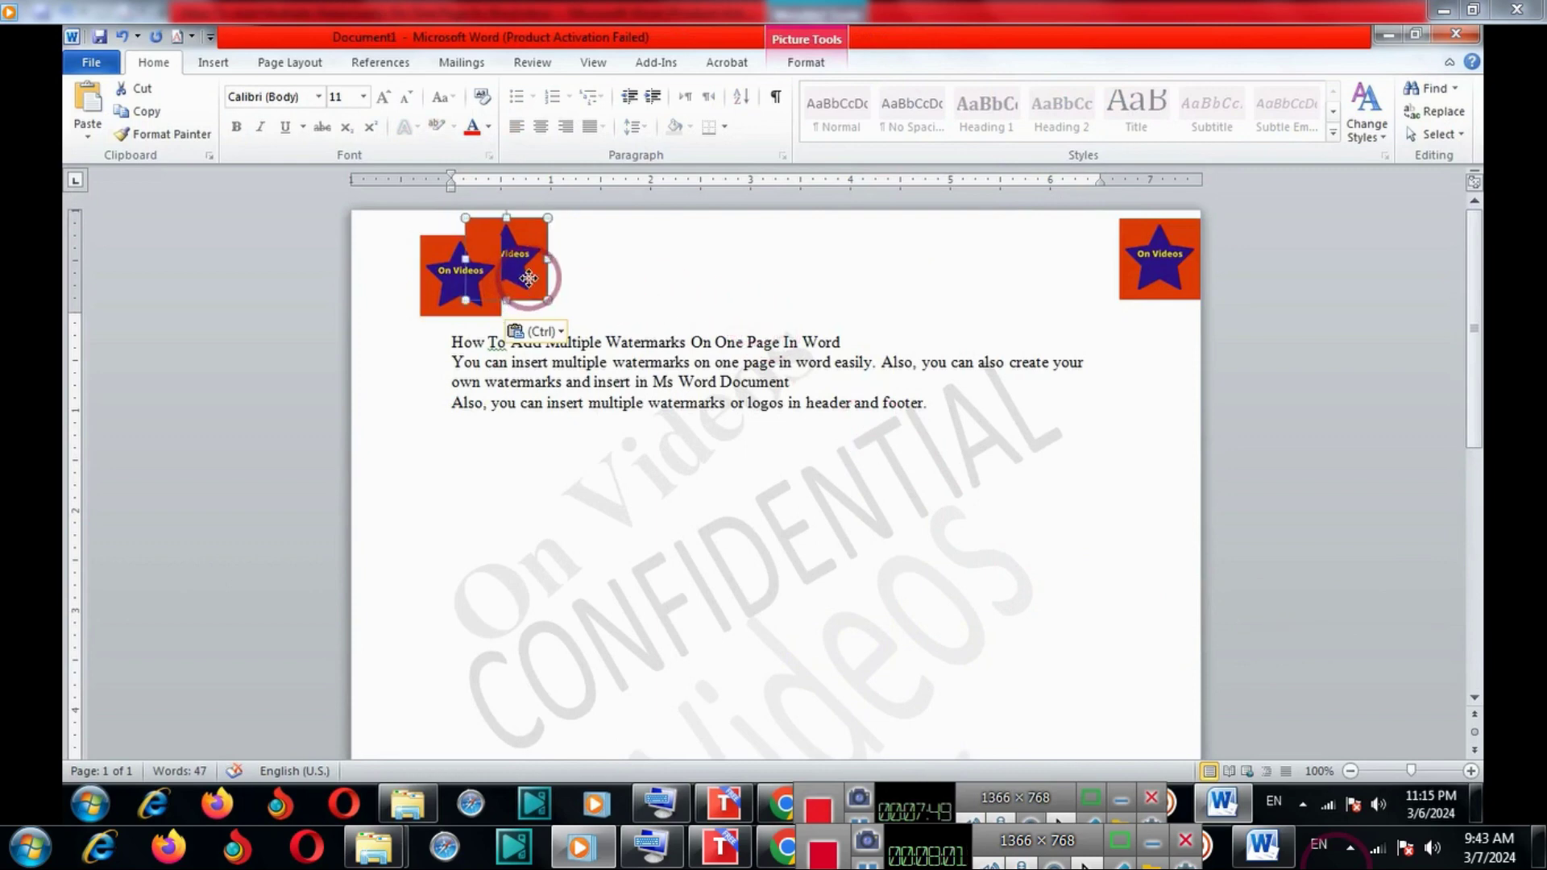
left_click_drag(527, 278, 780, 780)
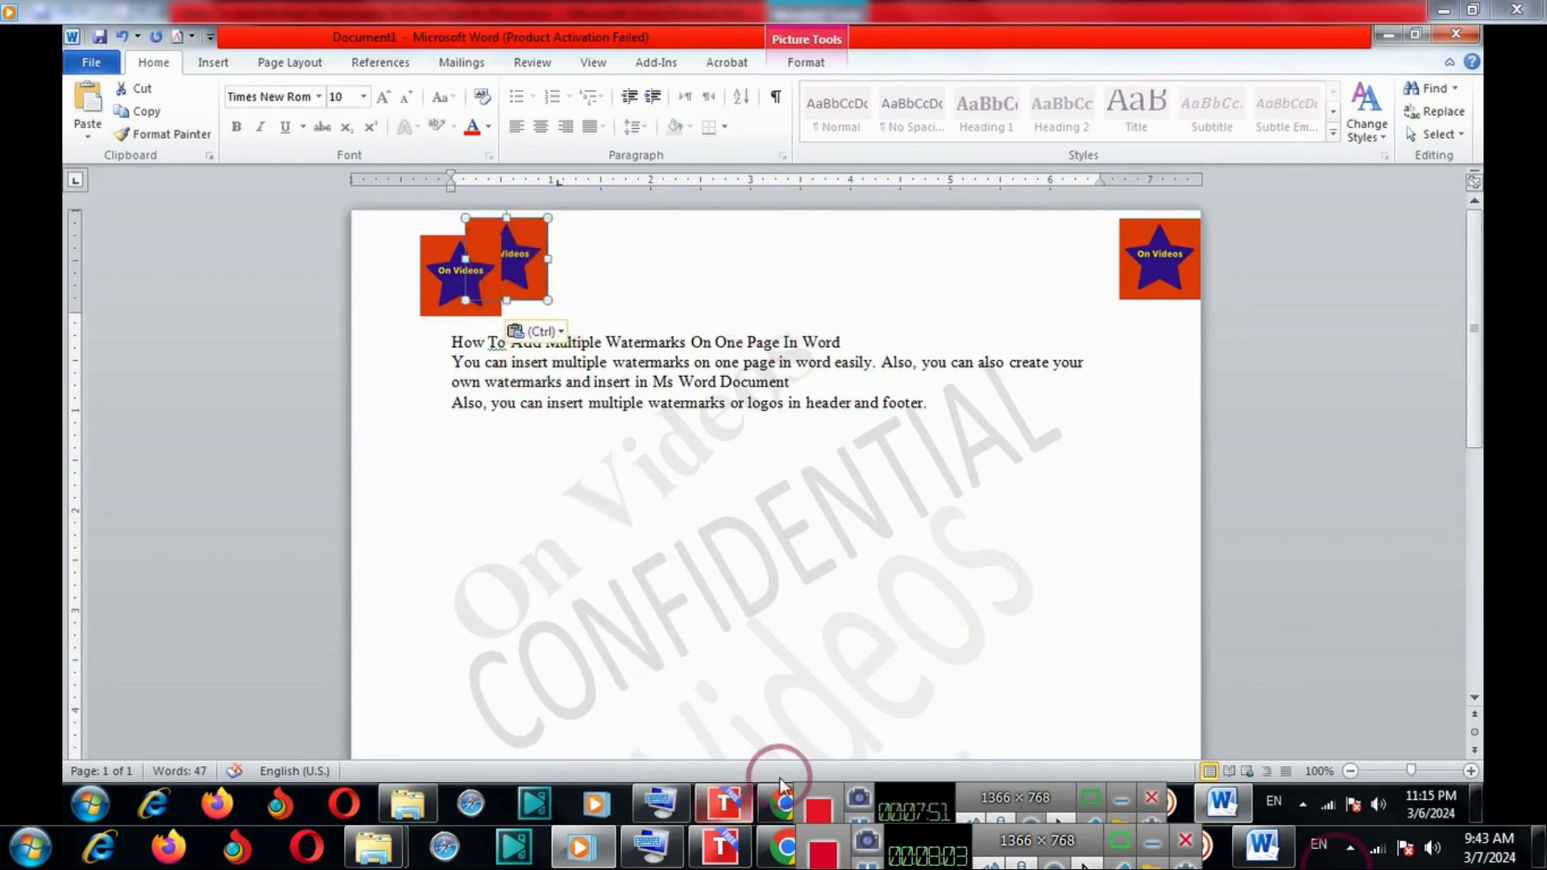
left_click_drag(1466, 339, 1418, 274)
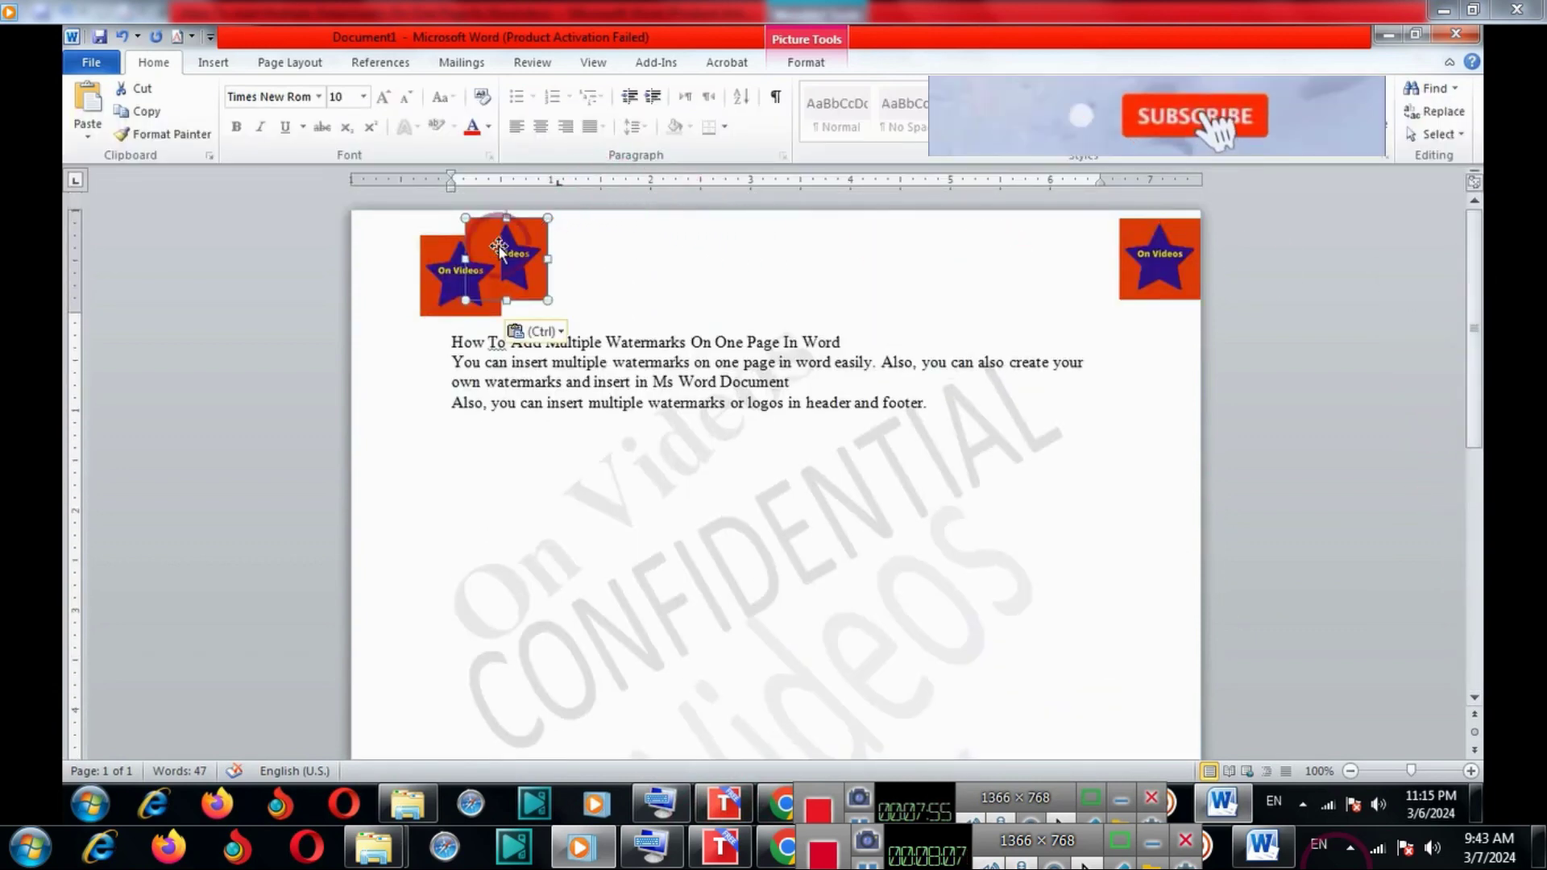
left_click_drag(499, 249, 461, 648)
left_click_drag(1466, 278, 1466, 449)
left_click_drag(500, 215, 520, 733)
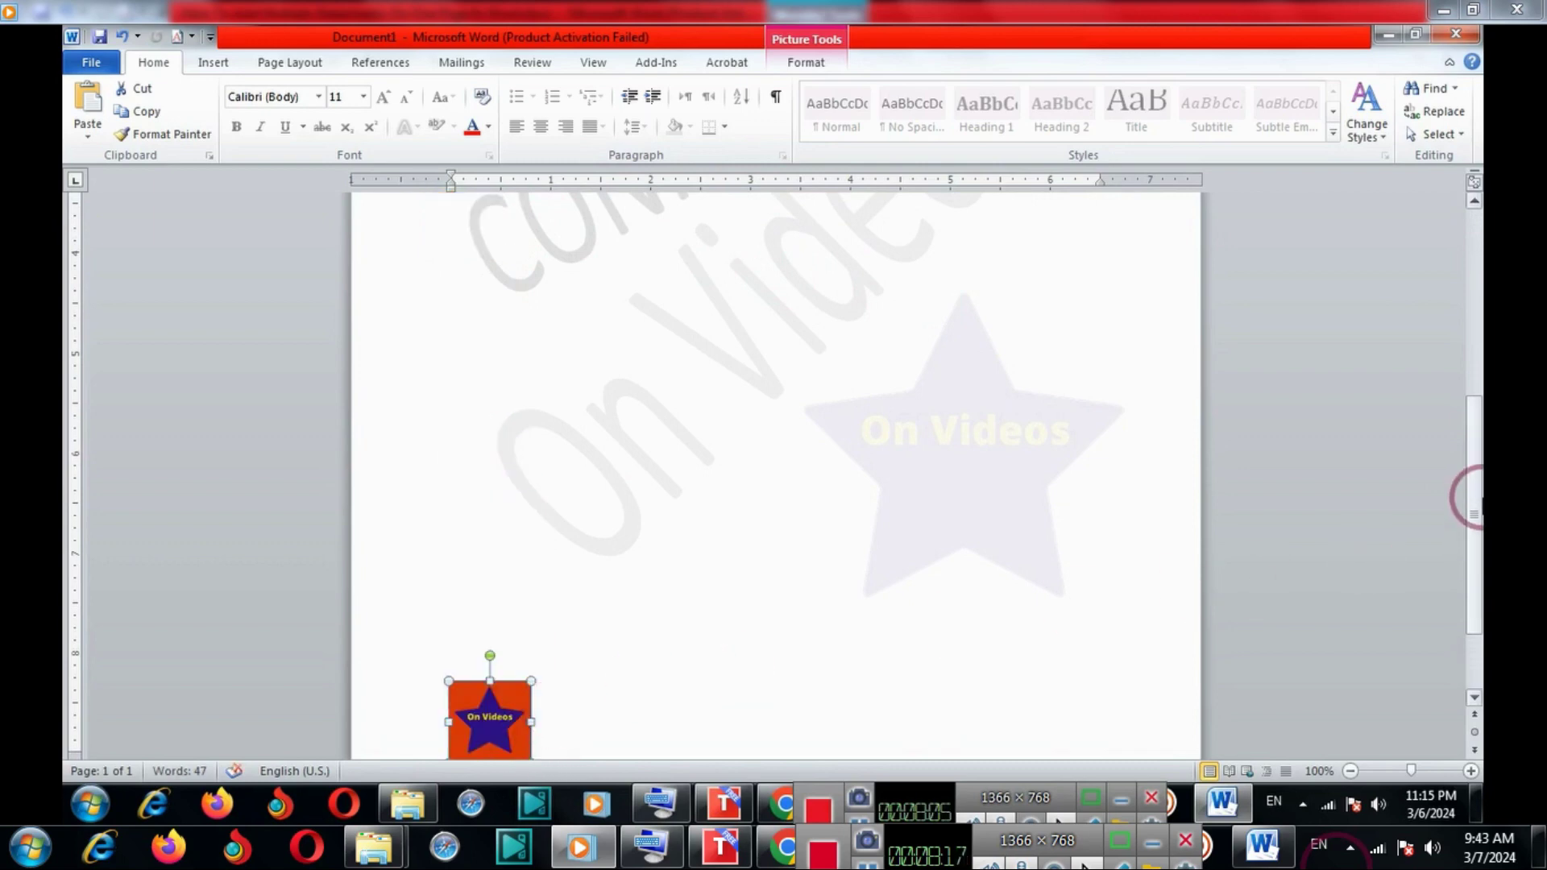
left_click_drag(1468, 497, 1469, 546)
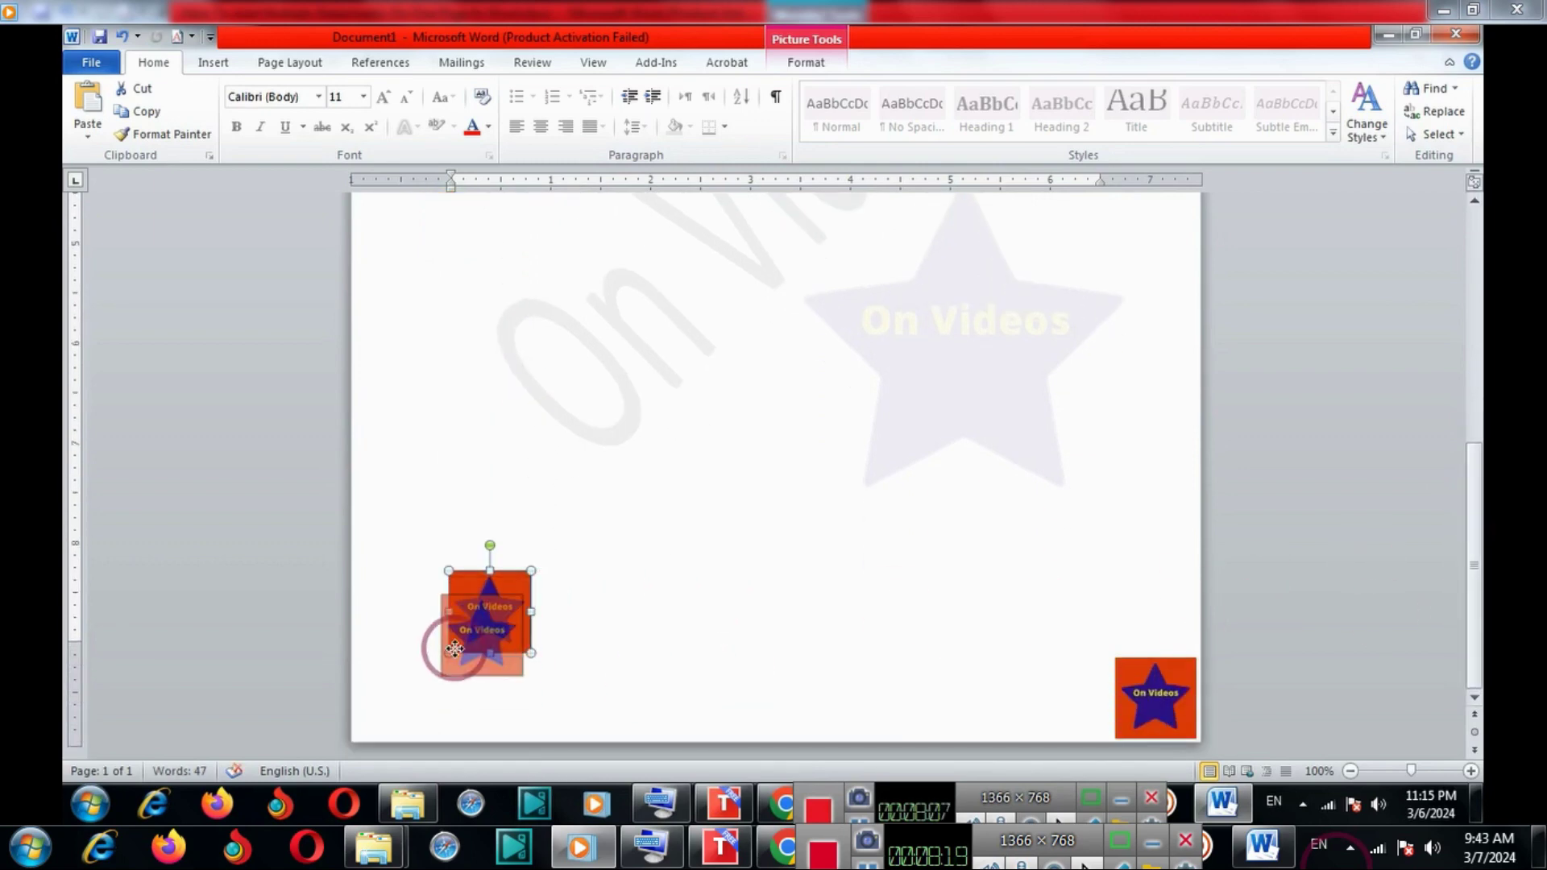
left_click_drag(455, 648, 379, 713)
Examine the corner logos in the page's header and footer areas, opening and closing the header.
scroll(1379, 480, "up", 10)
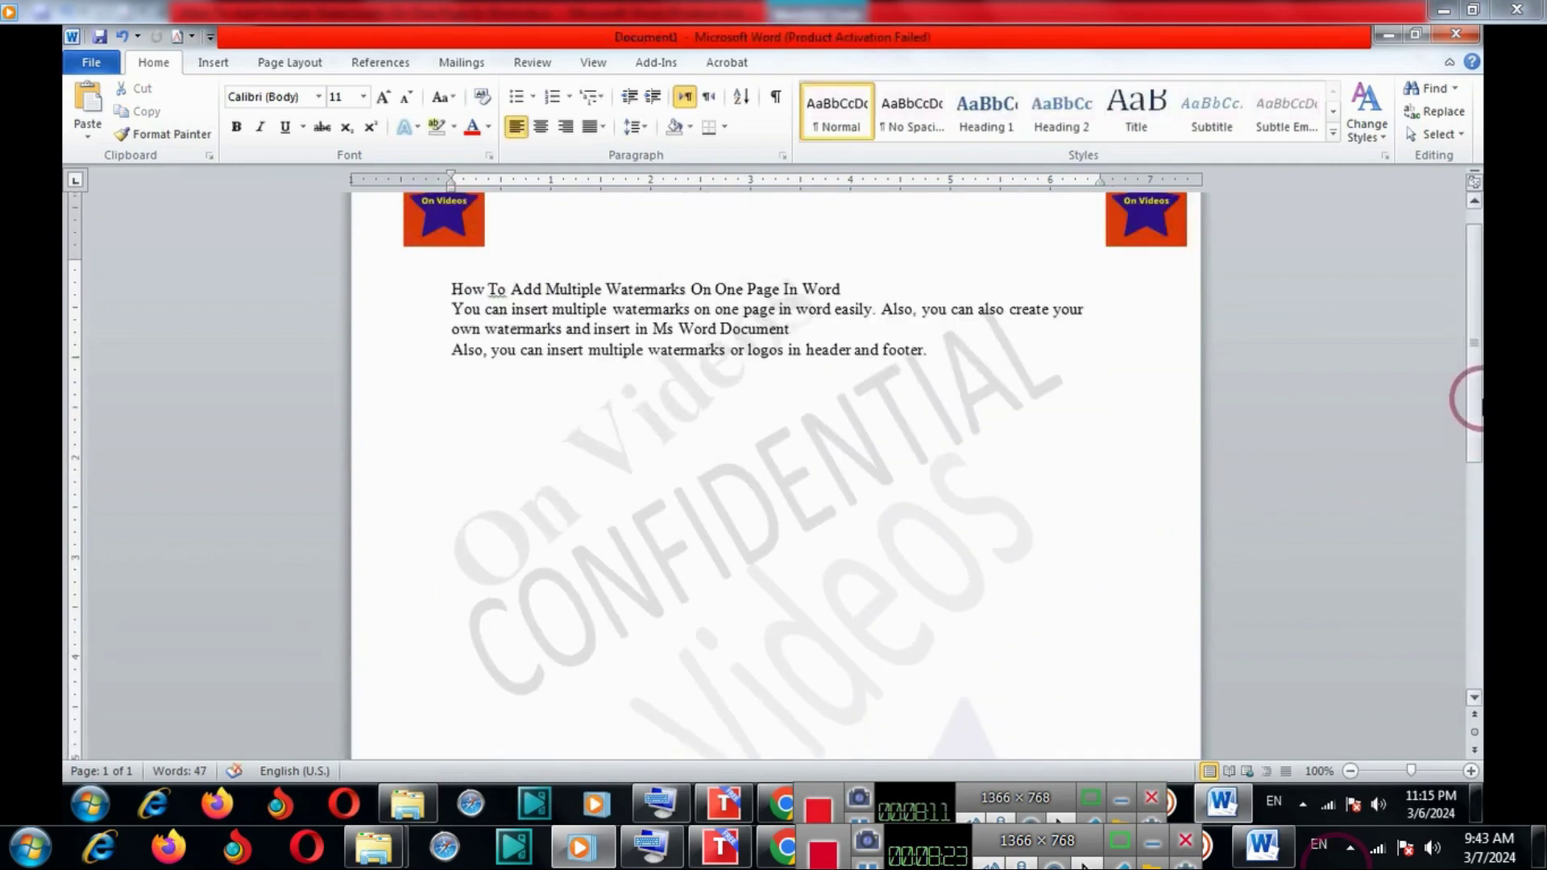
left_click_drag(1479, 399, 1472, 287)
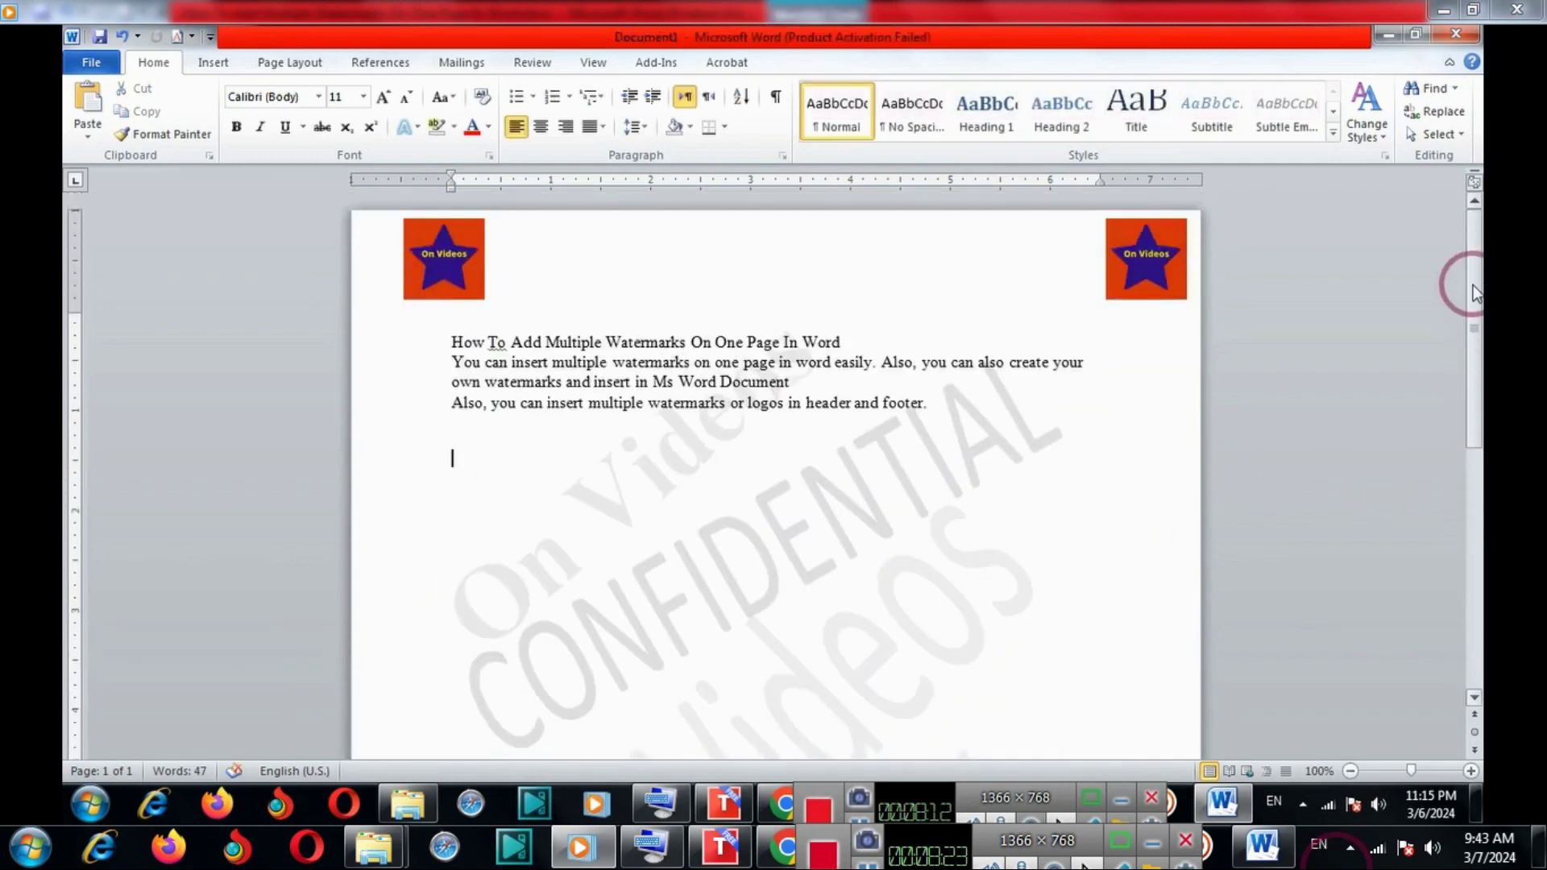
double_click(646, 230)
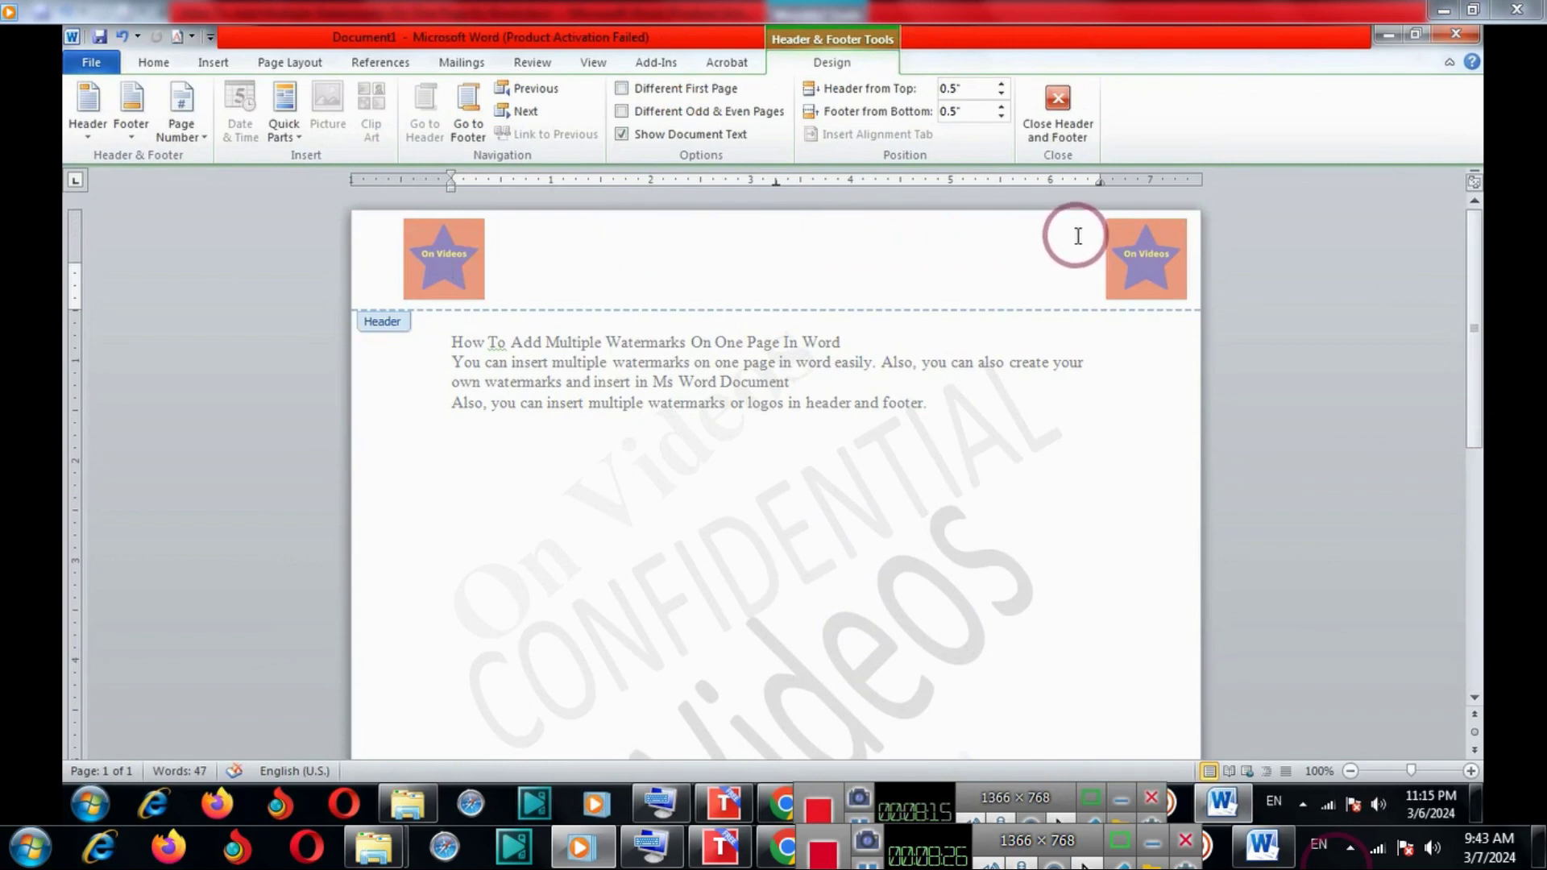
left_click_drag(1479, 274, 1478, 641)
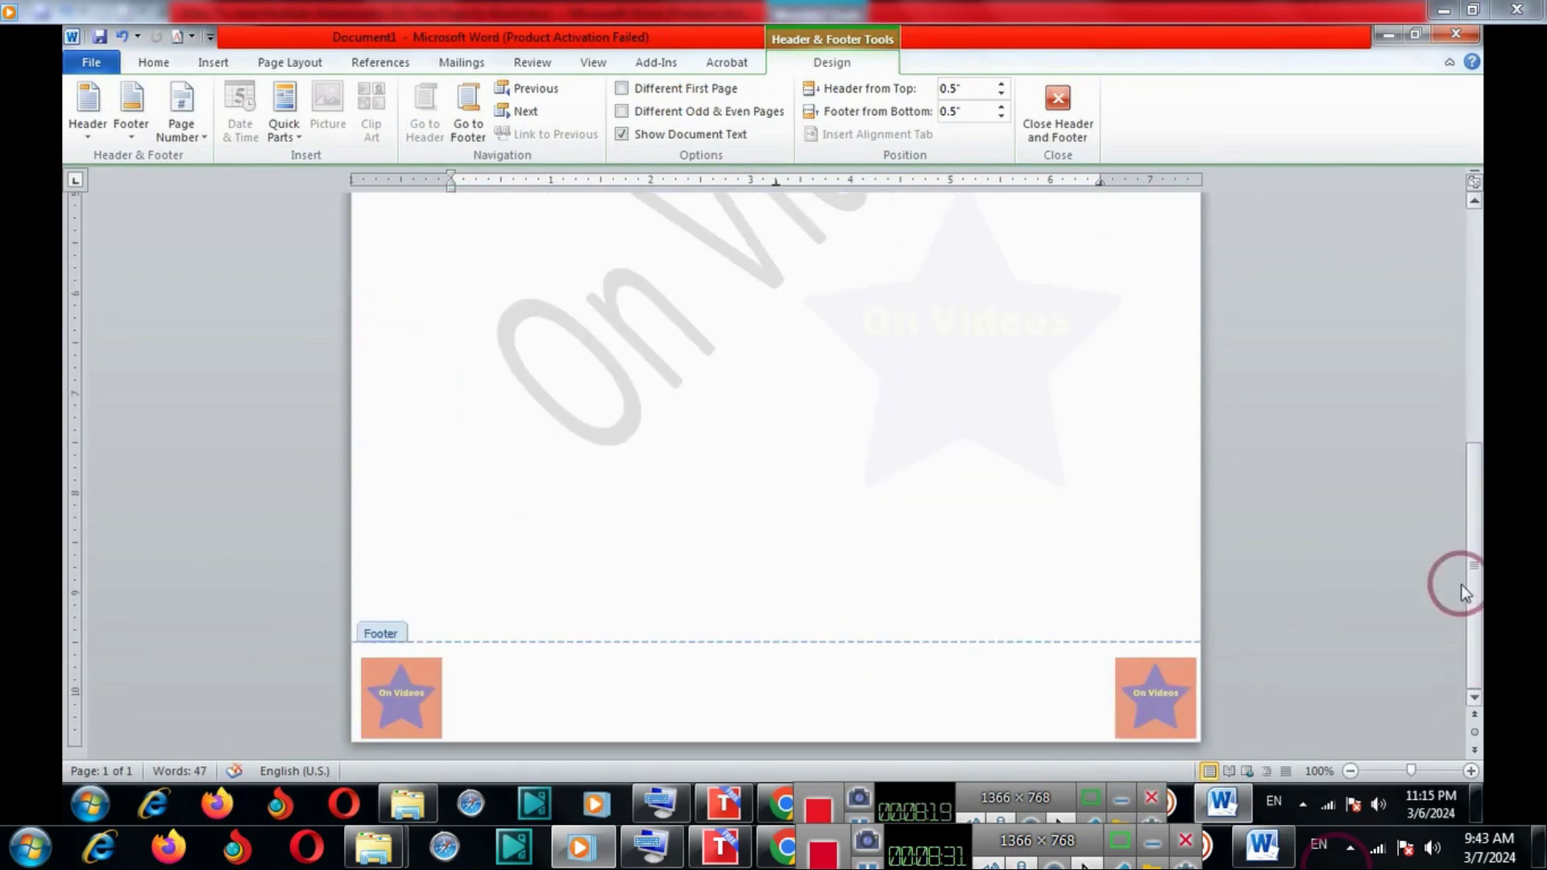
left_click_drag(1461, 586, 1376, 297)
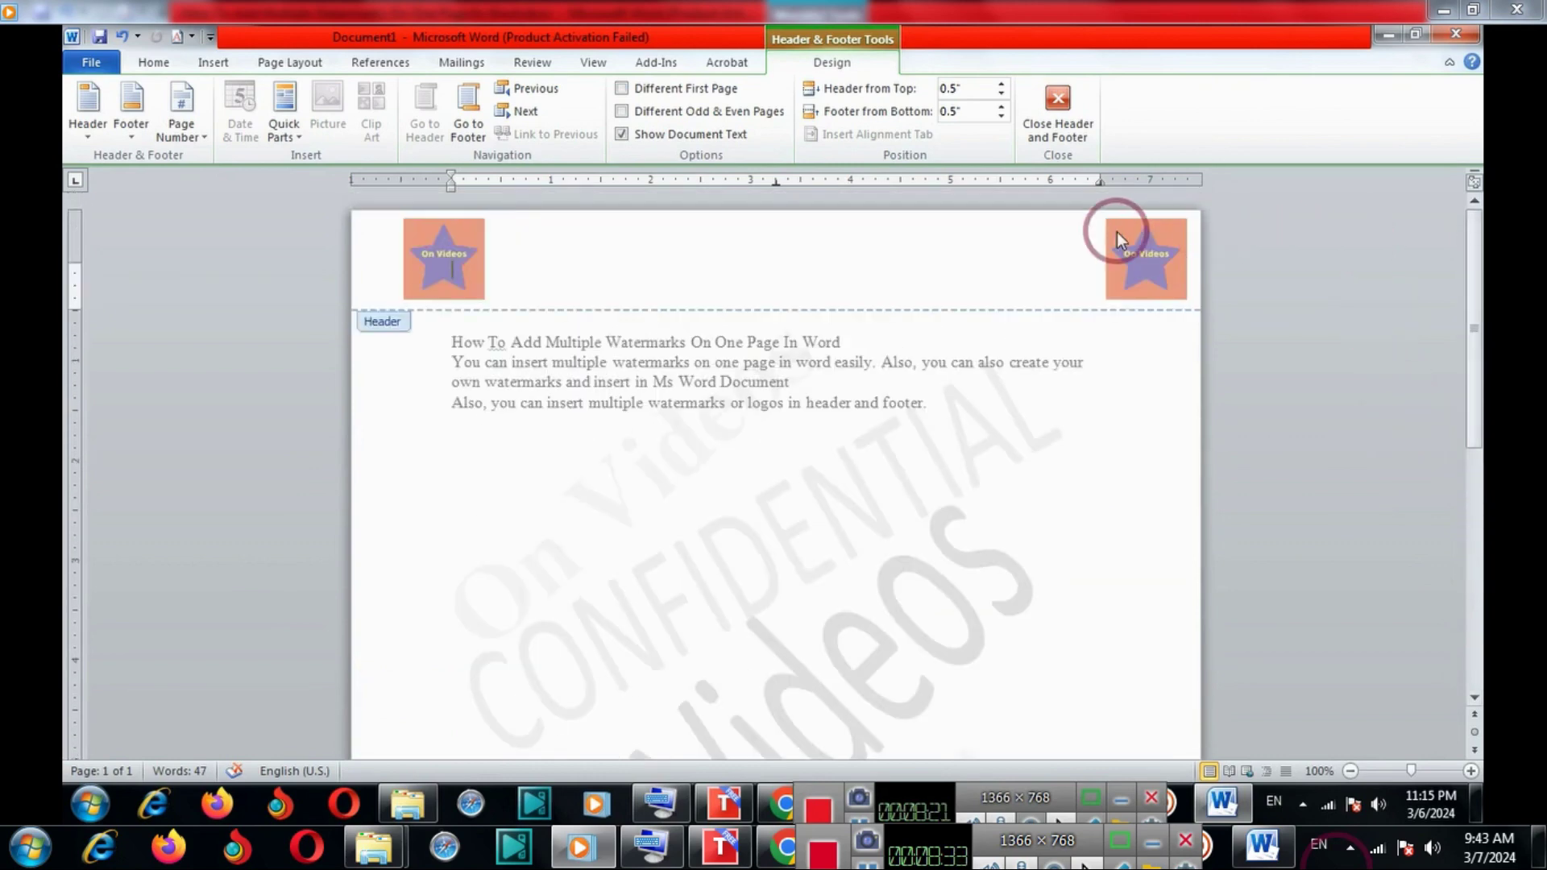
left_click(1058, 103)
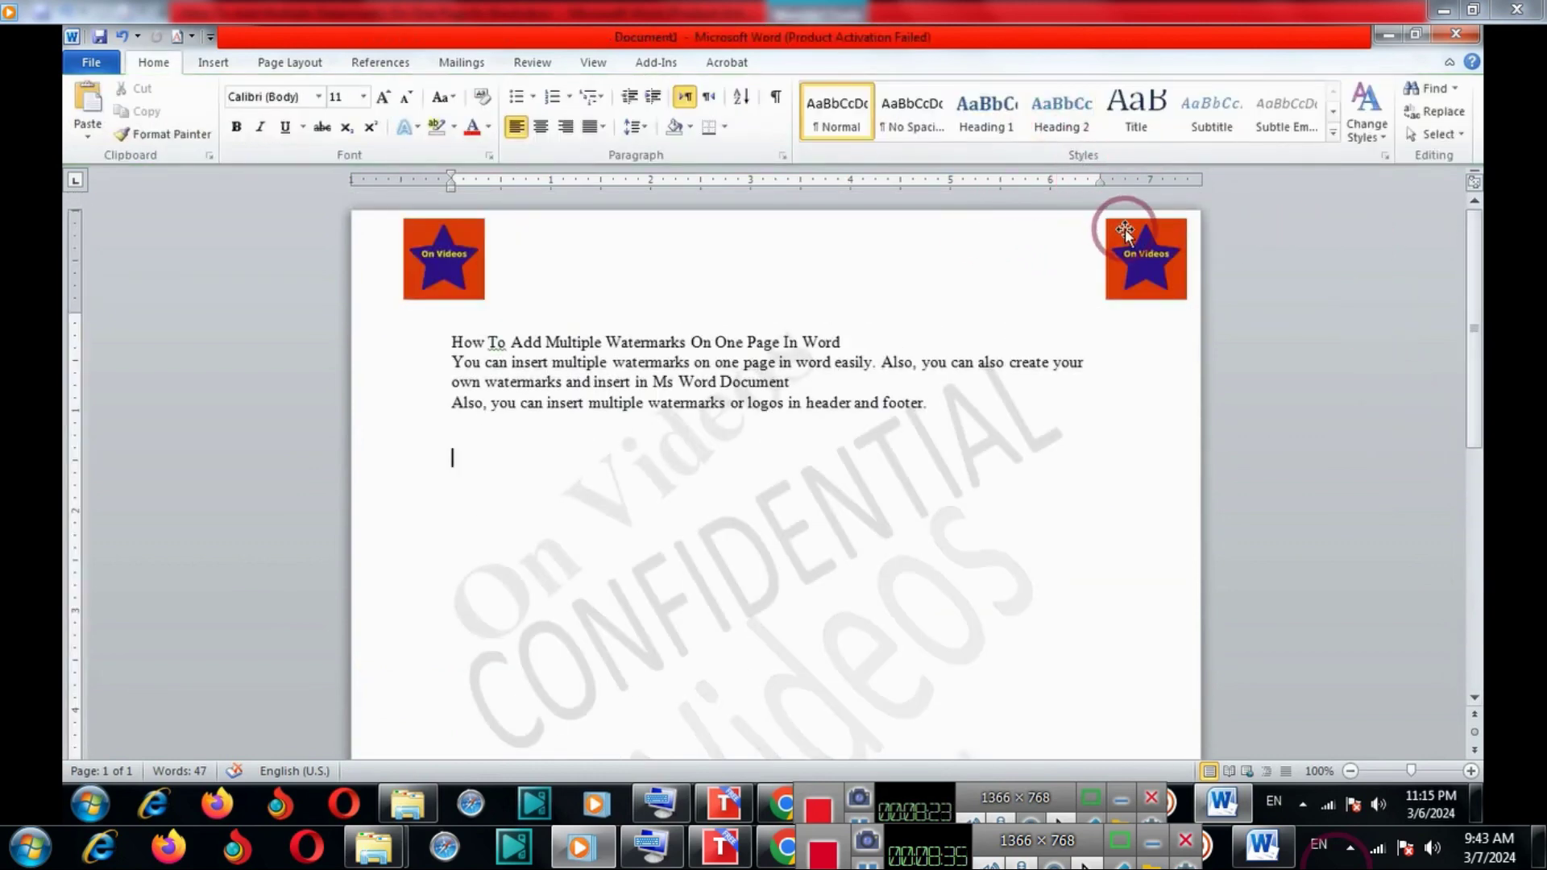
Duplicate the large pale star watermark and move the copy up to the top of the page.
left_click_drag(1479, 327, 1479, 499)
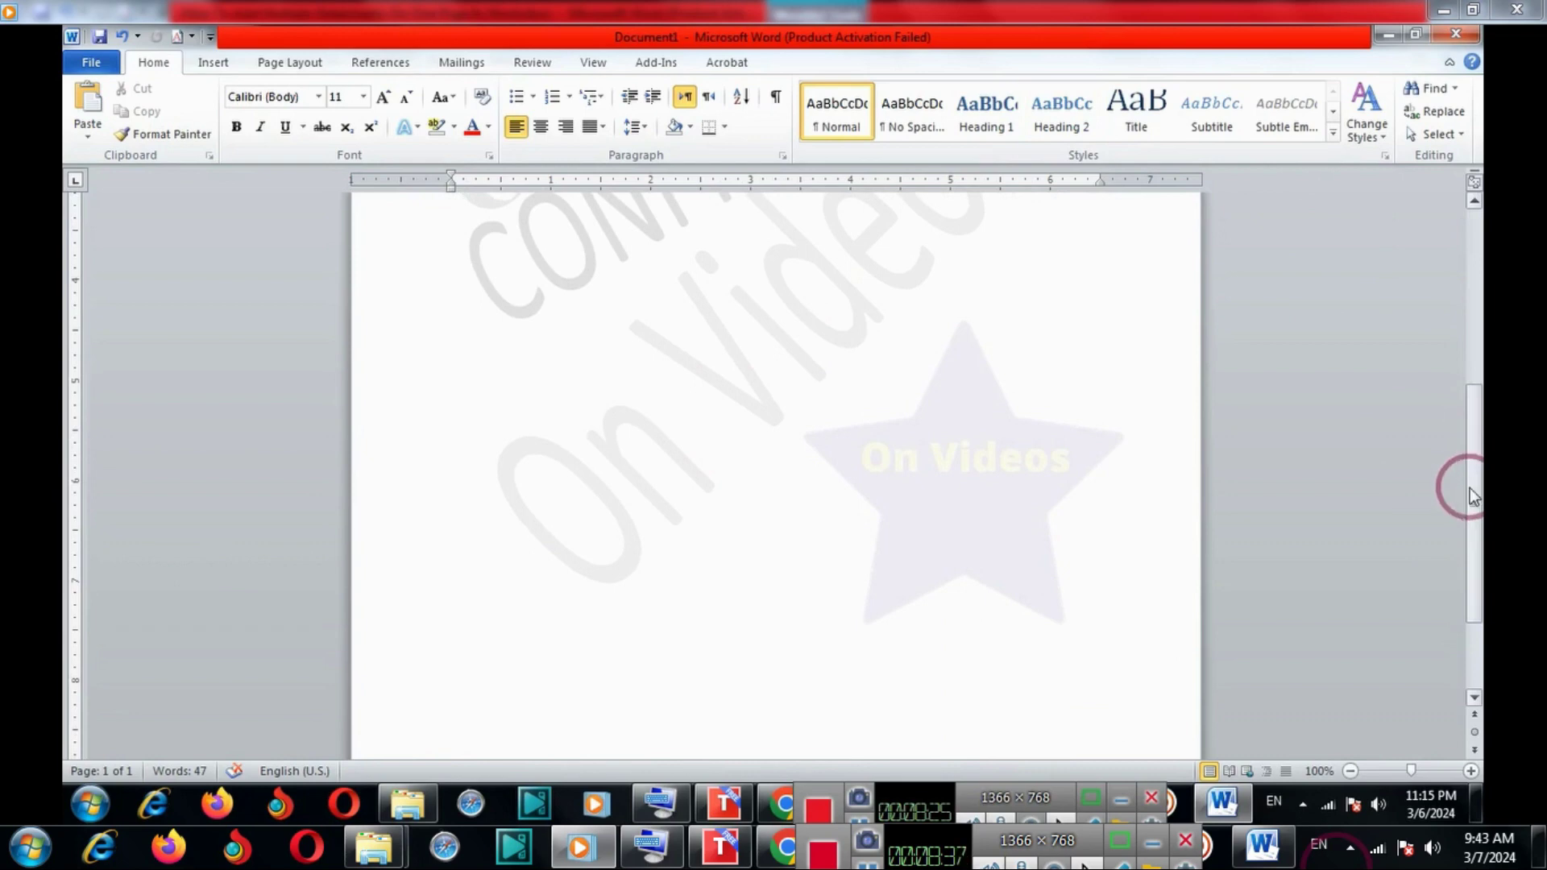
left_click(1064, 422)
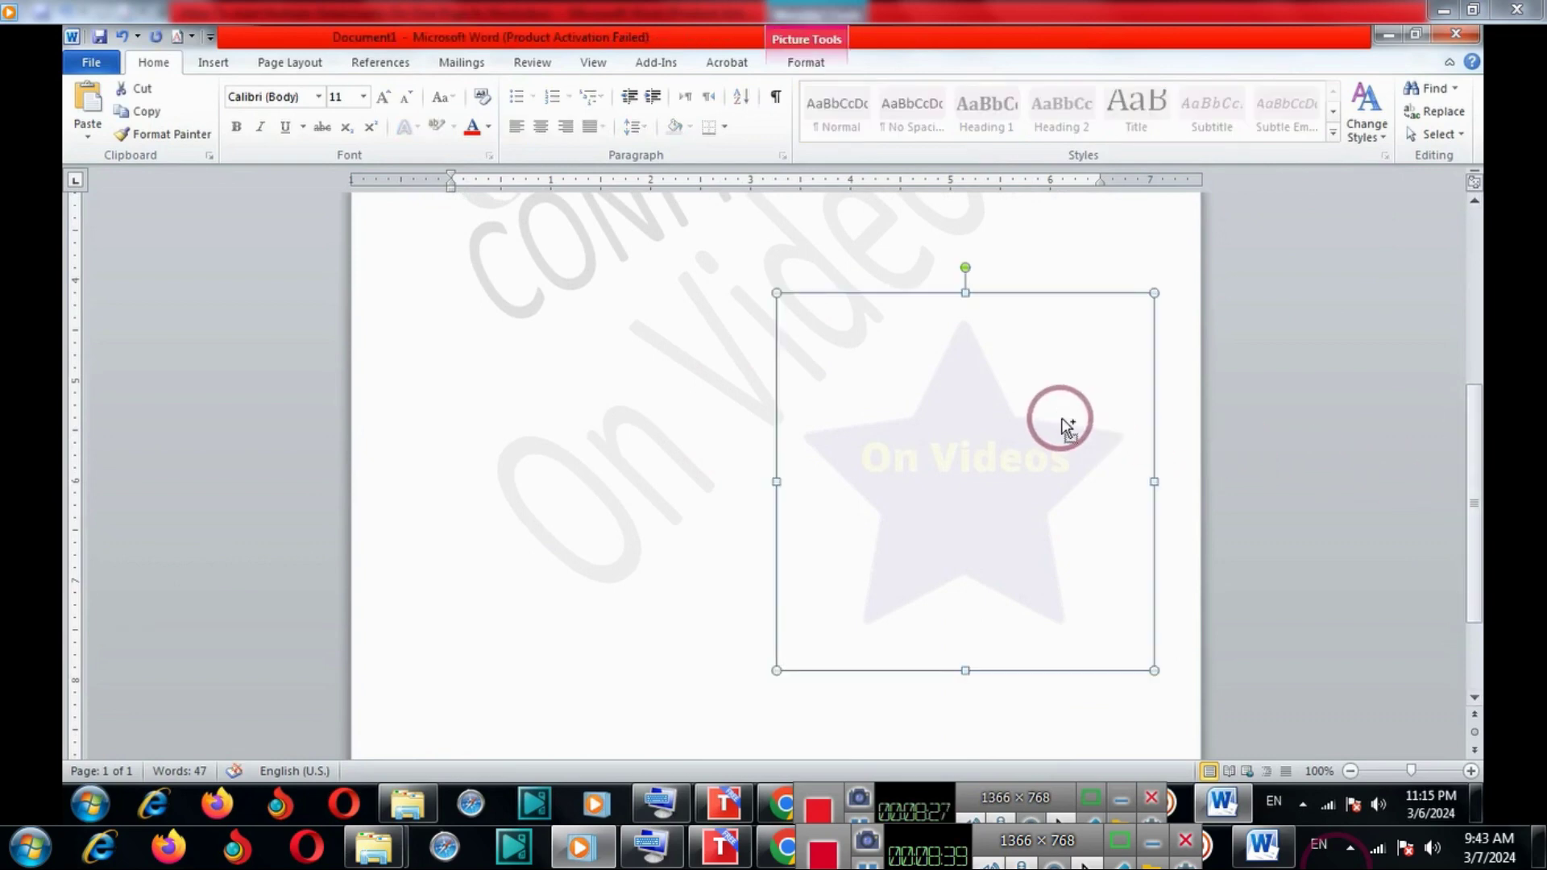
left_click_drag(1062, 419, 831, 244)
left_click(1474, 298)
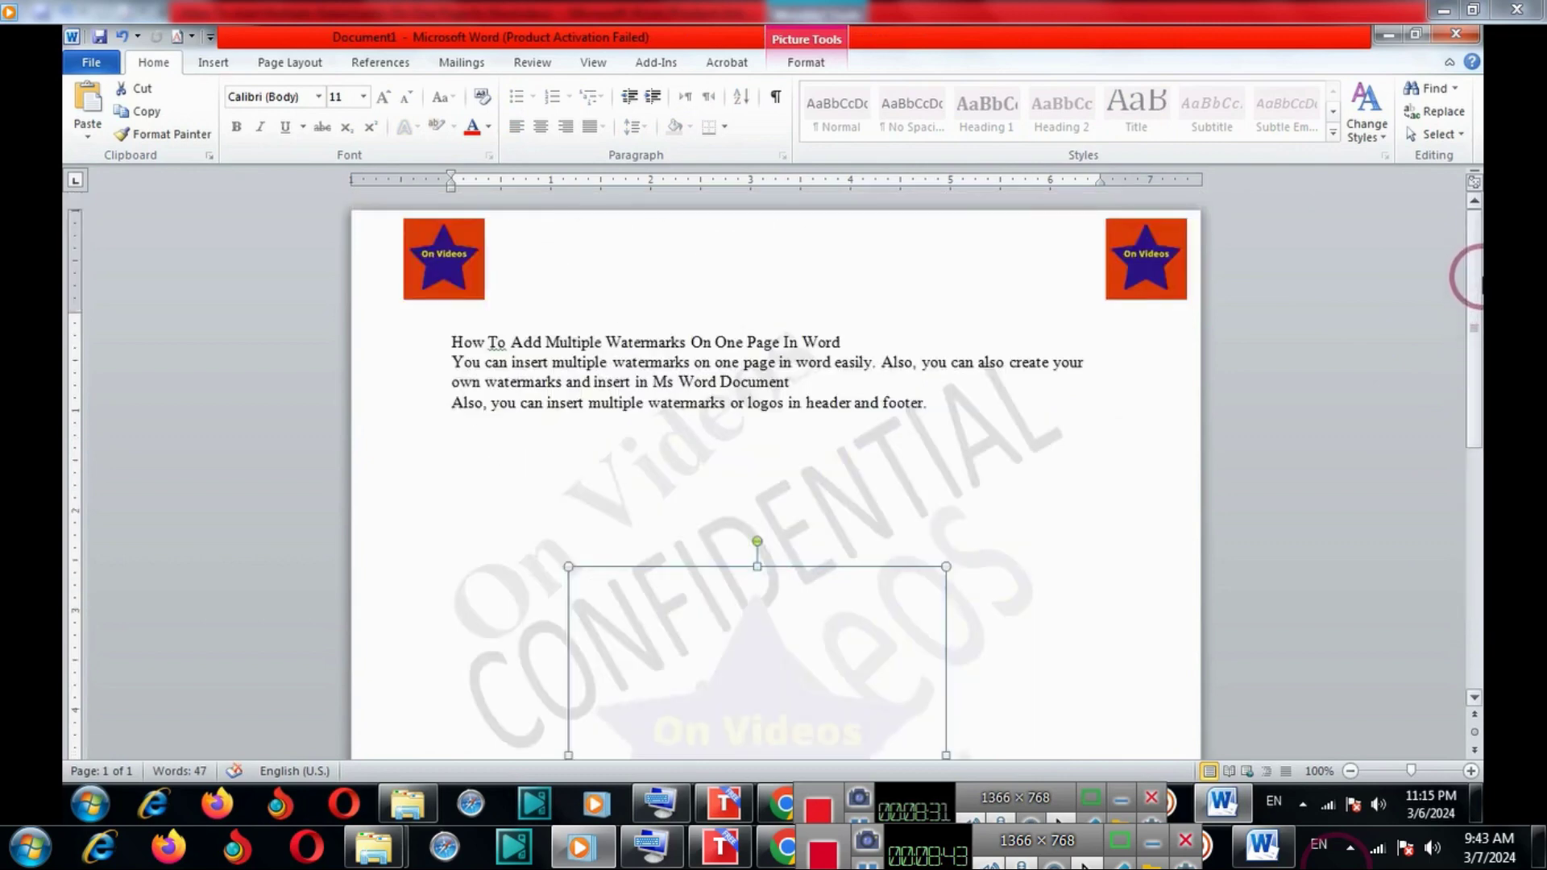
left_click_drag(832, 611, 735, 241)
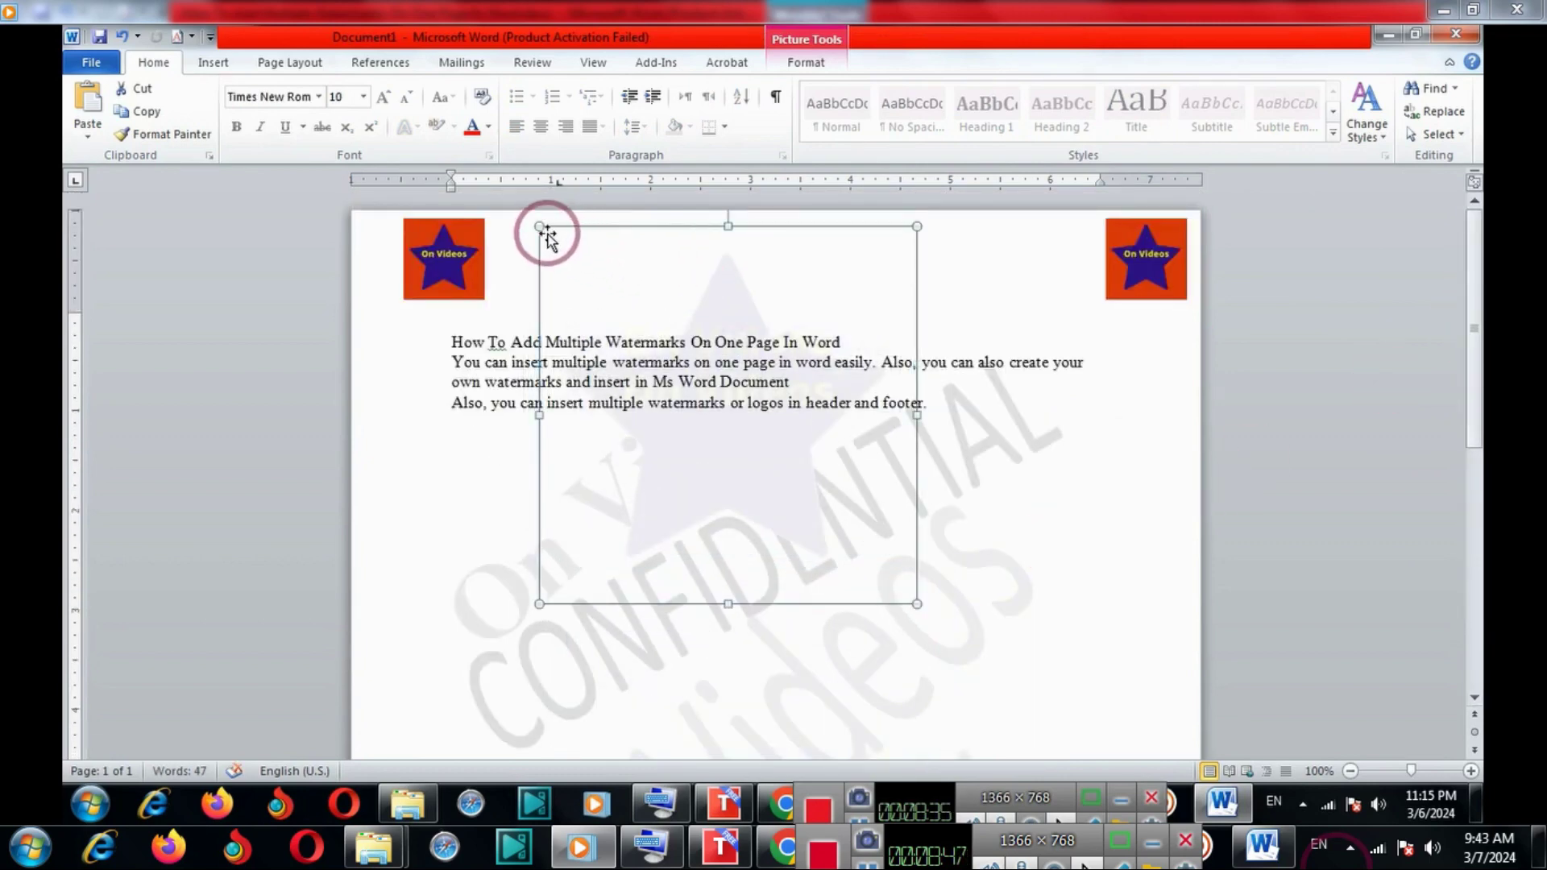
Shrink the copied star watermark to about the size of the corner logos and place it in the middle of the header area.
left_click_drag(540, 226, 719, 406)
left_click_drag(839, 485, 701, 343)
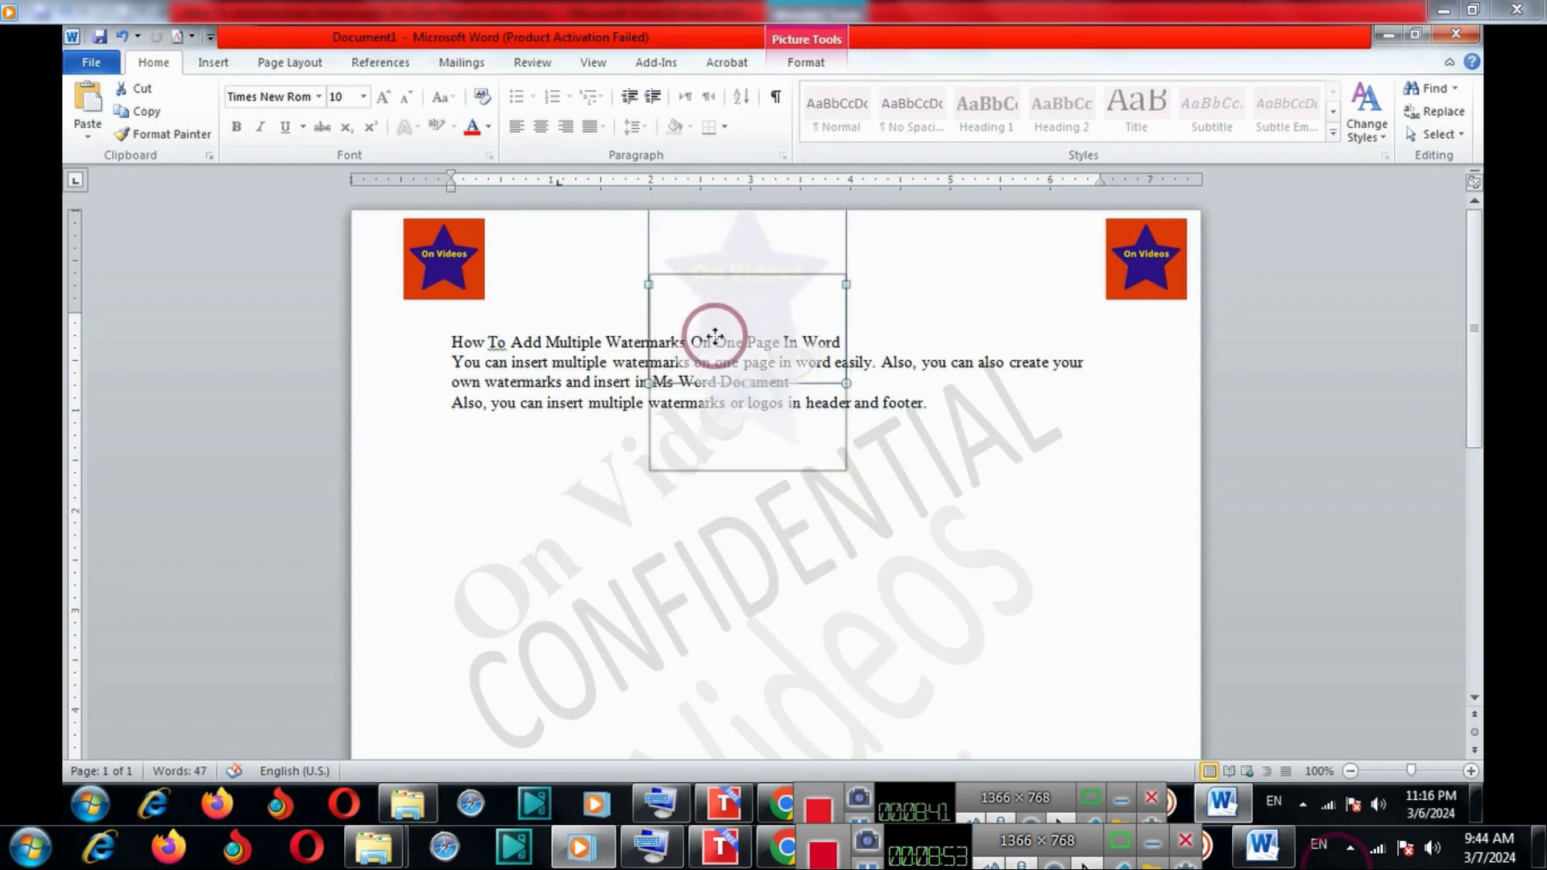
left_click_drag(655, 274, 761, 379)
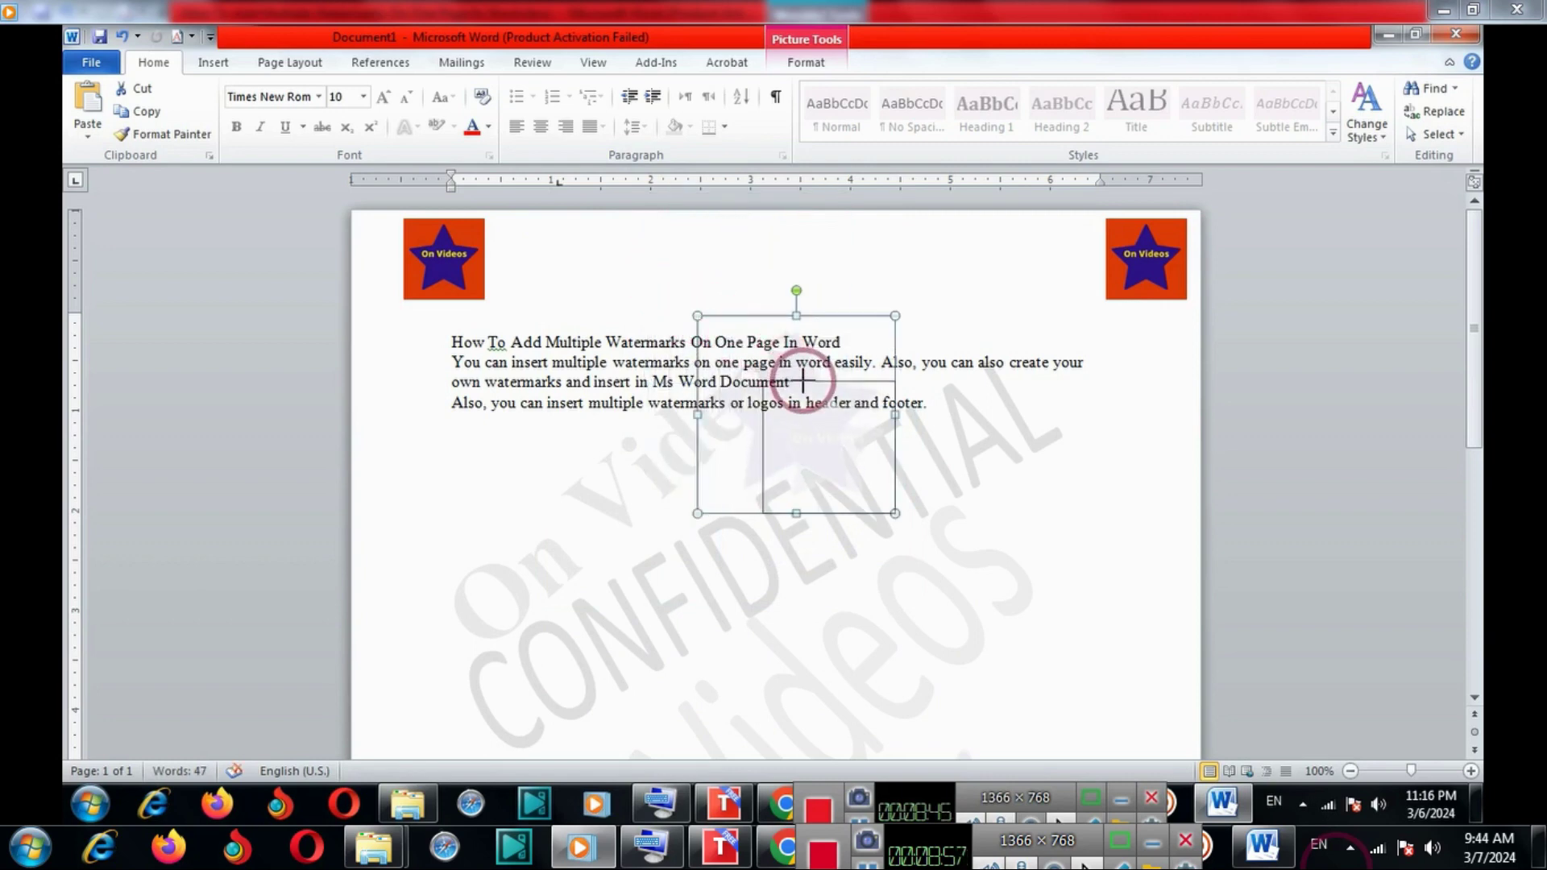
left_click_drag(832, 432, 764, 250)
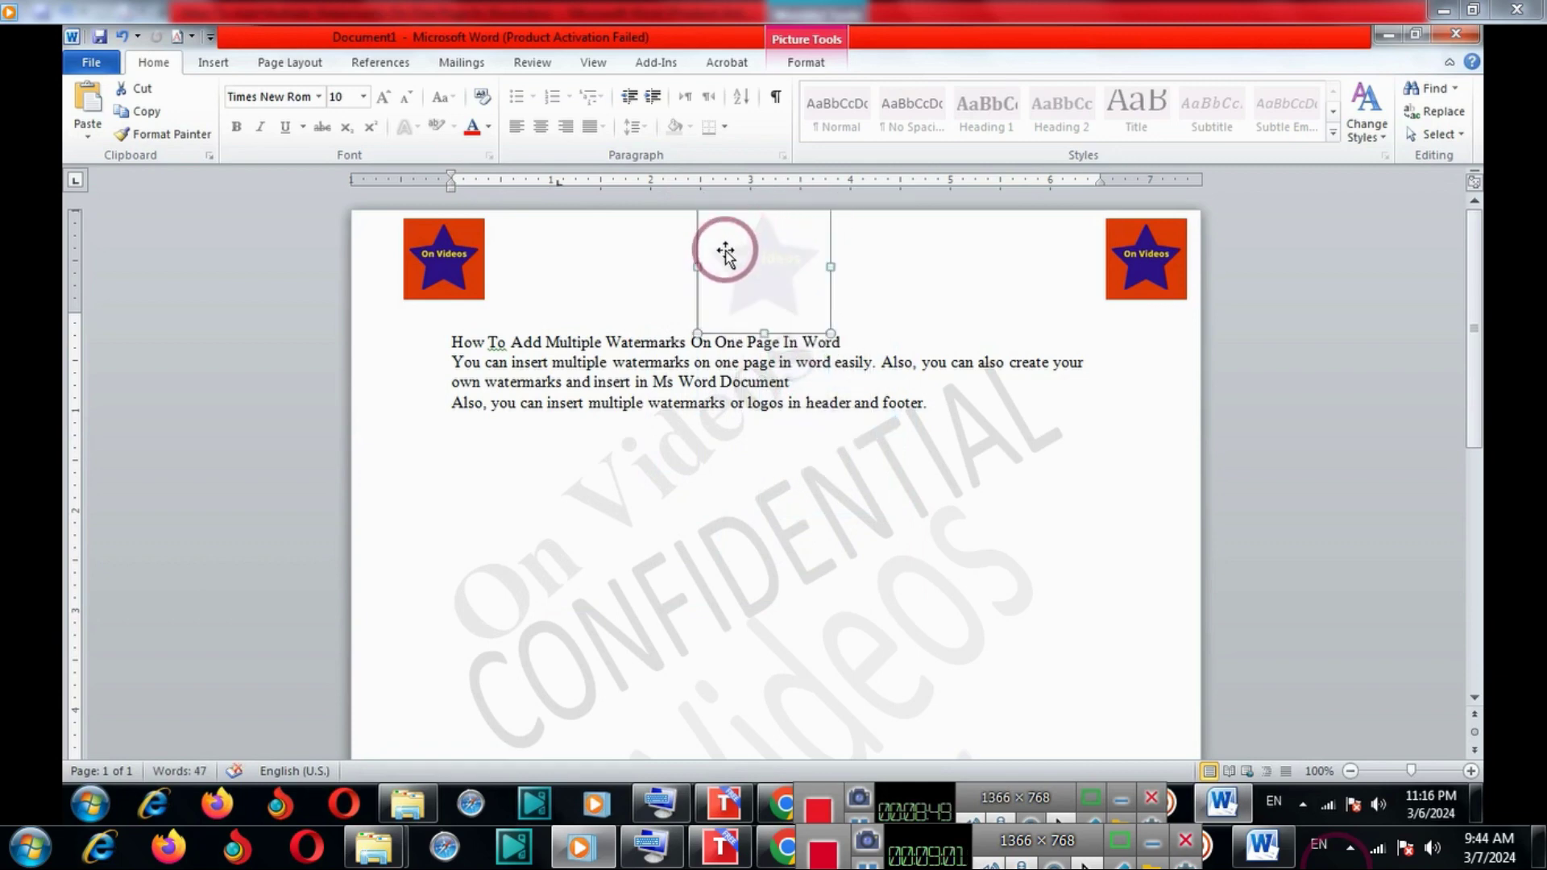
left_click_drag(697, 333, 750, 265)
Duplicate the small star watermark and place a copy in the header area between it and the top right logo.
left_click(761, 253)
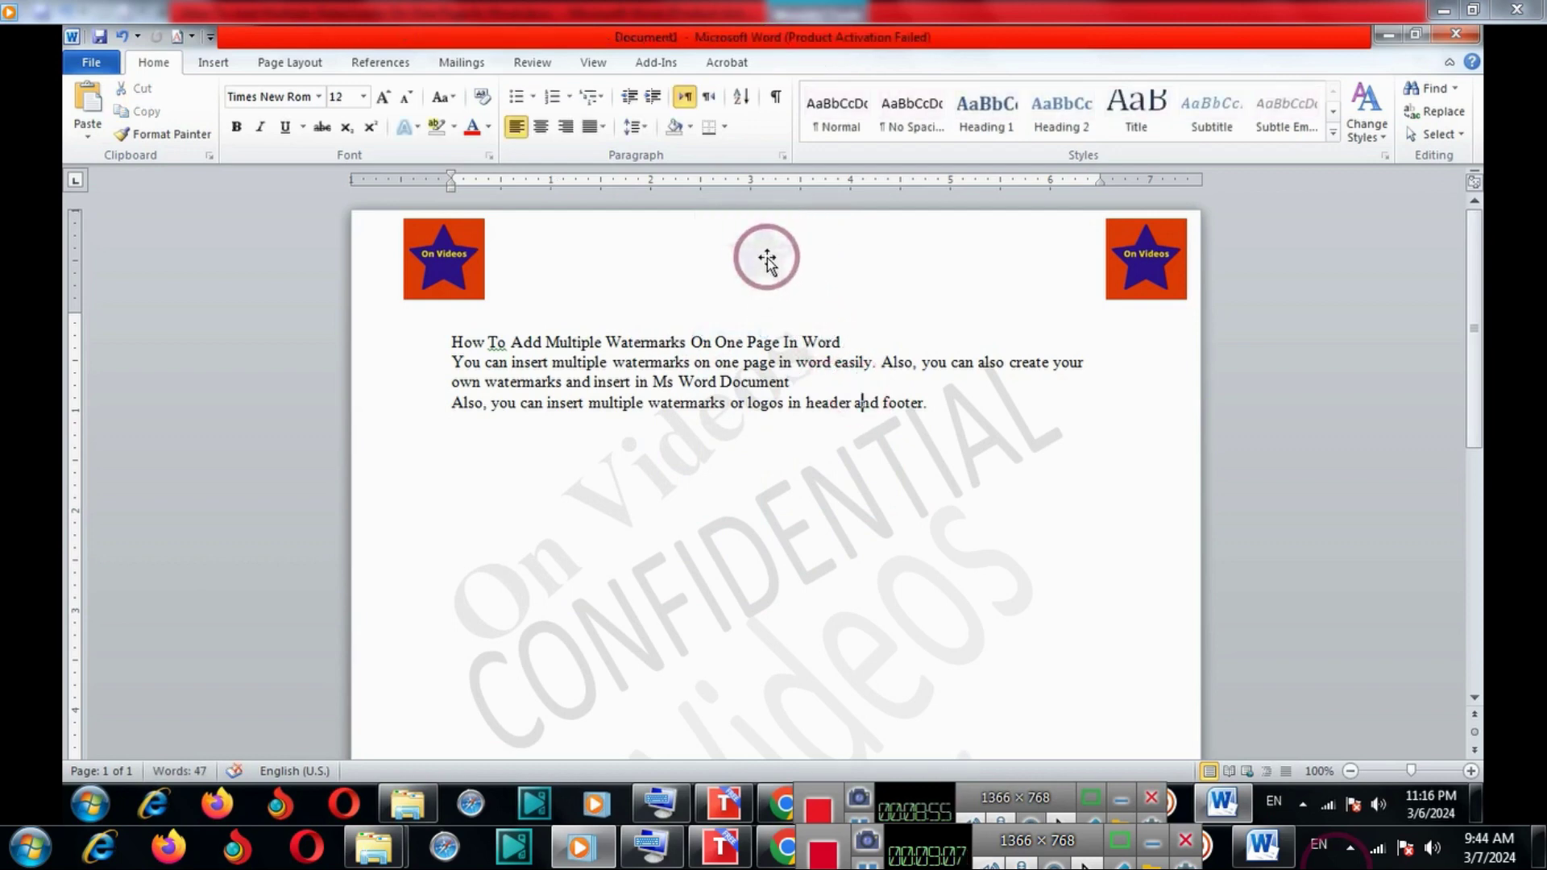
key("ctrl+v")
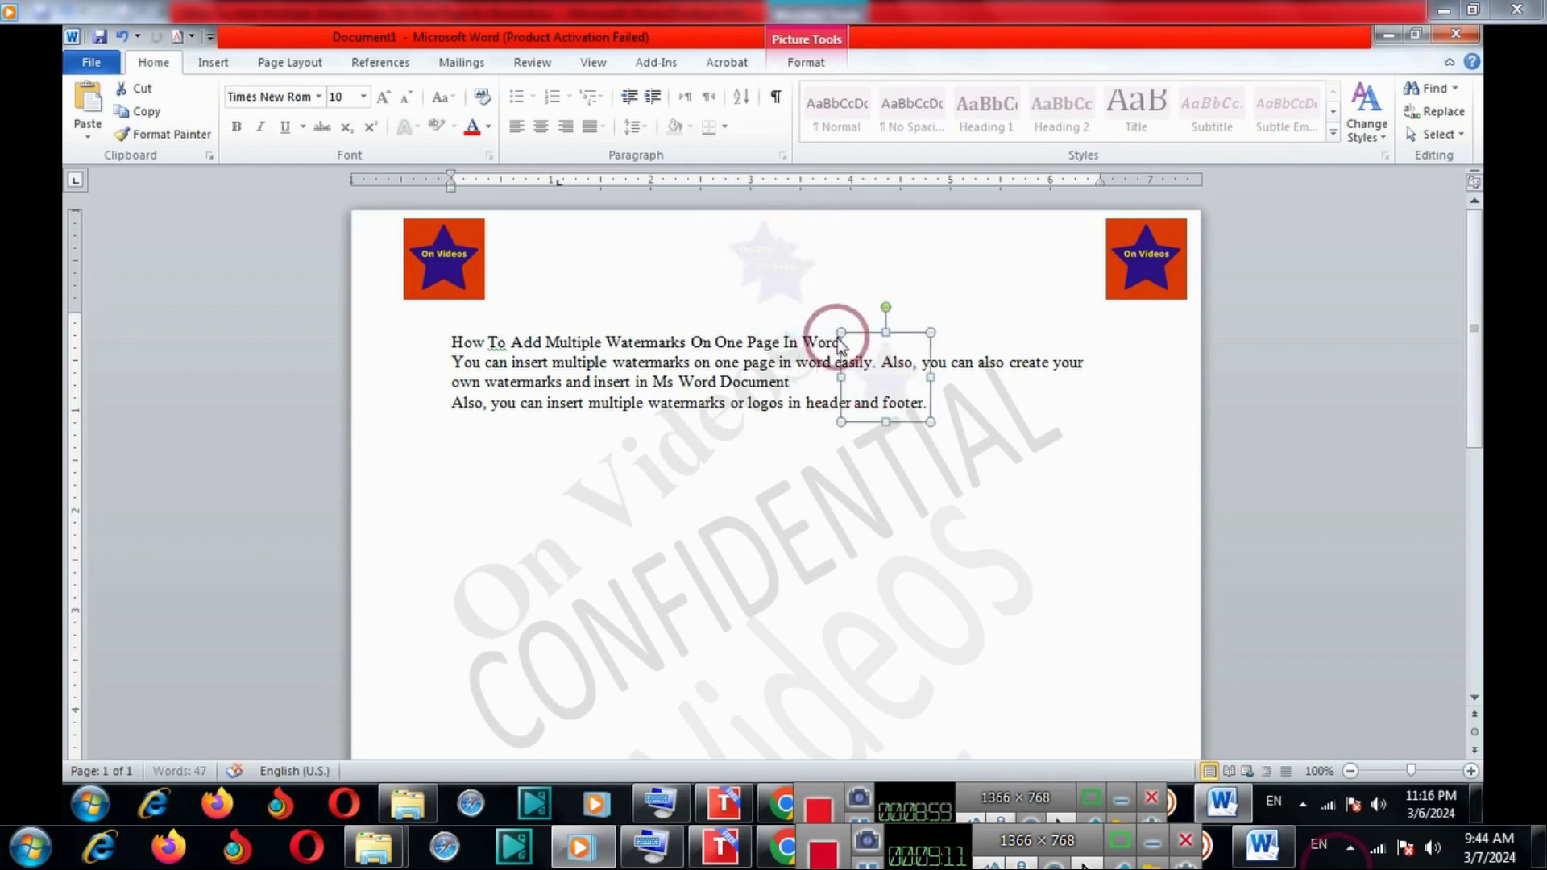
left_click_drag(810, 282, 999, 249)
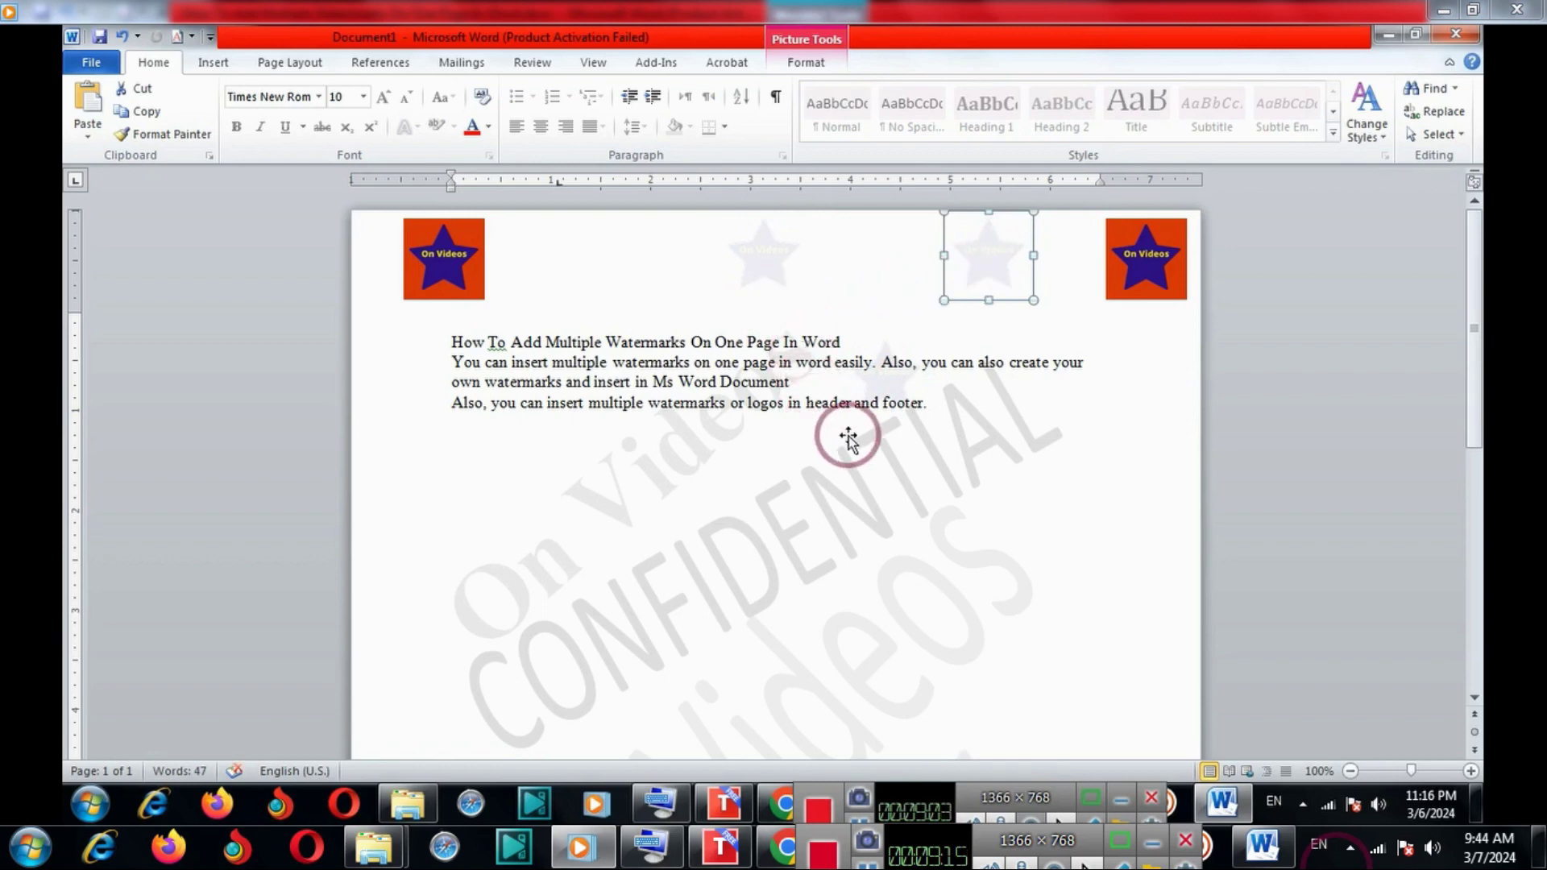
Move the small star copy lying over the text down to the footer area, between the two bottom corner logos.
left_click(889, 375)
left_click_drag(889, 375, 942, 692)
left_click_drag(1476, 399, 1479, 532)
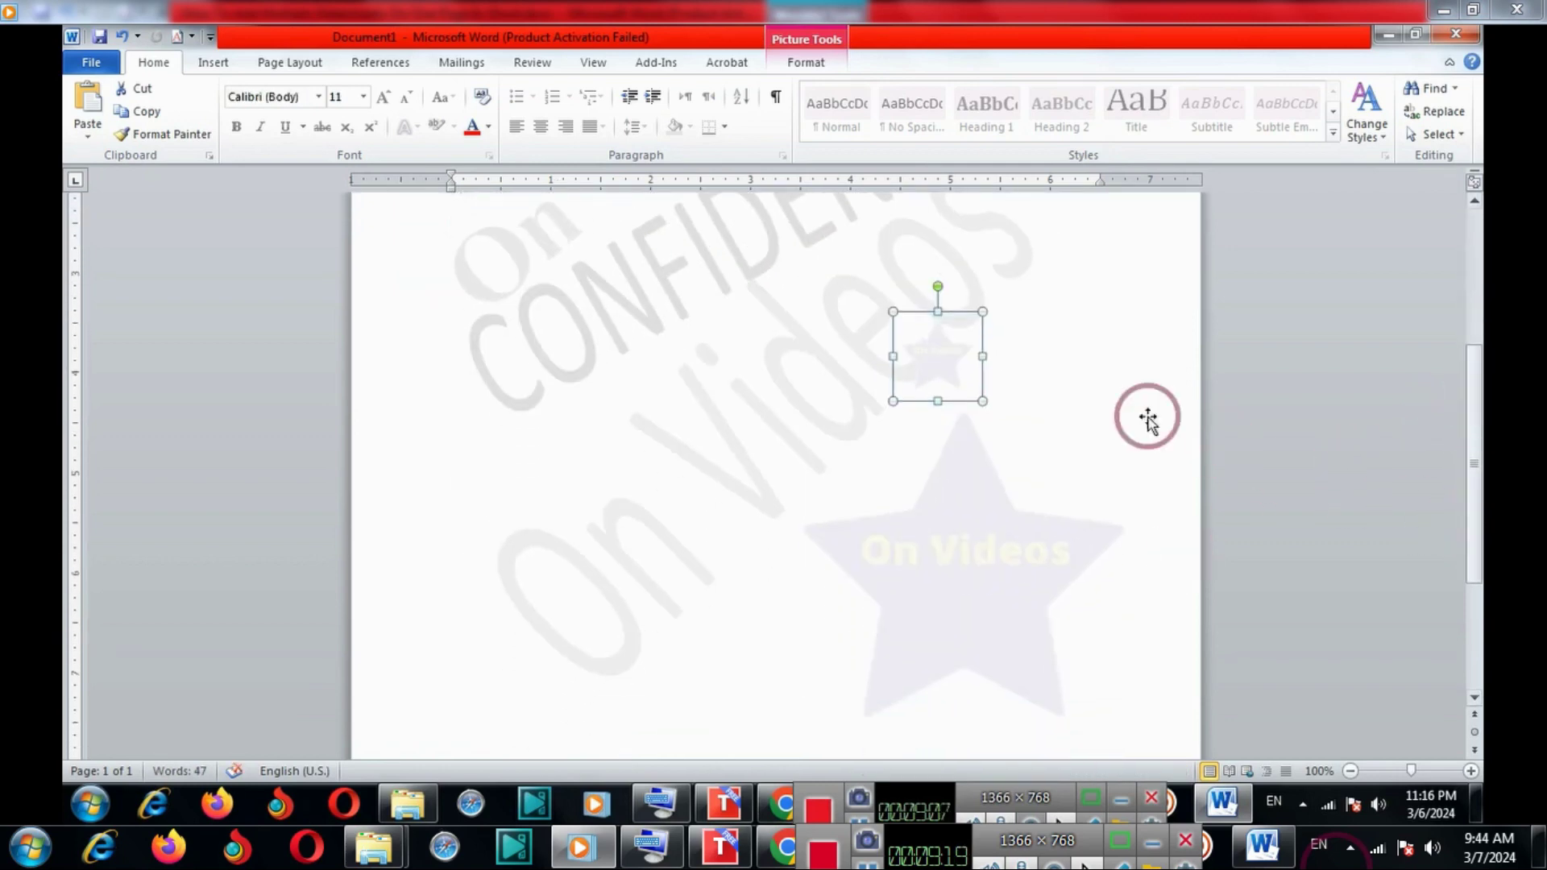
left_click_drag(977, 356, 628, 734)
left_click_drag(1472, 393, 1472, 536)
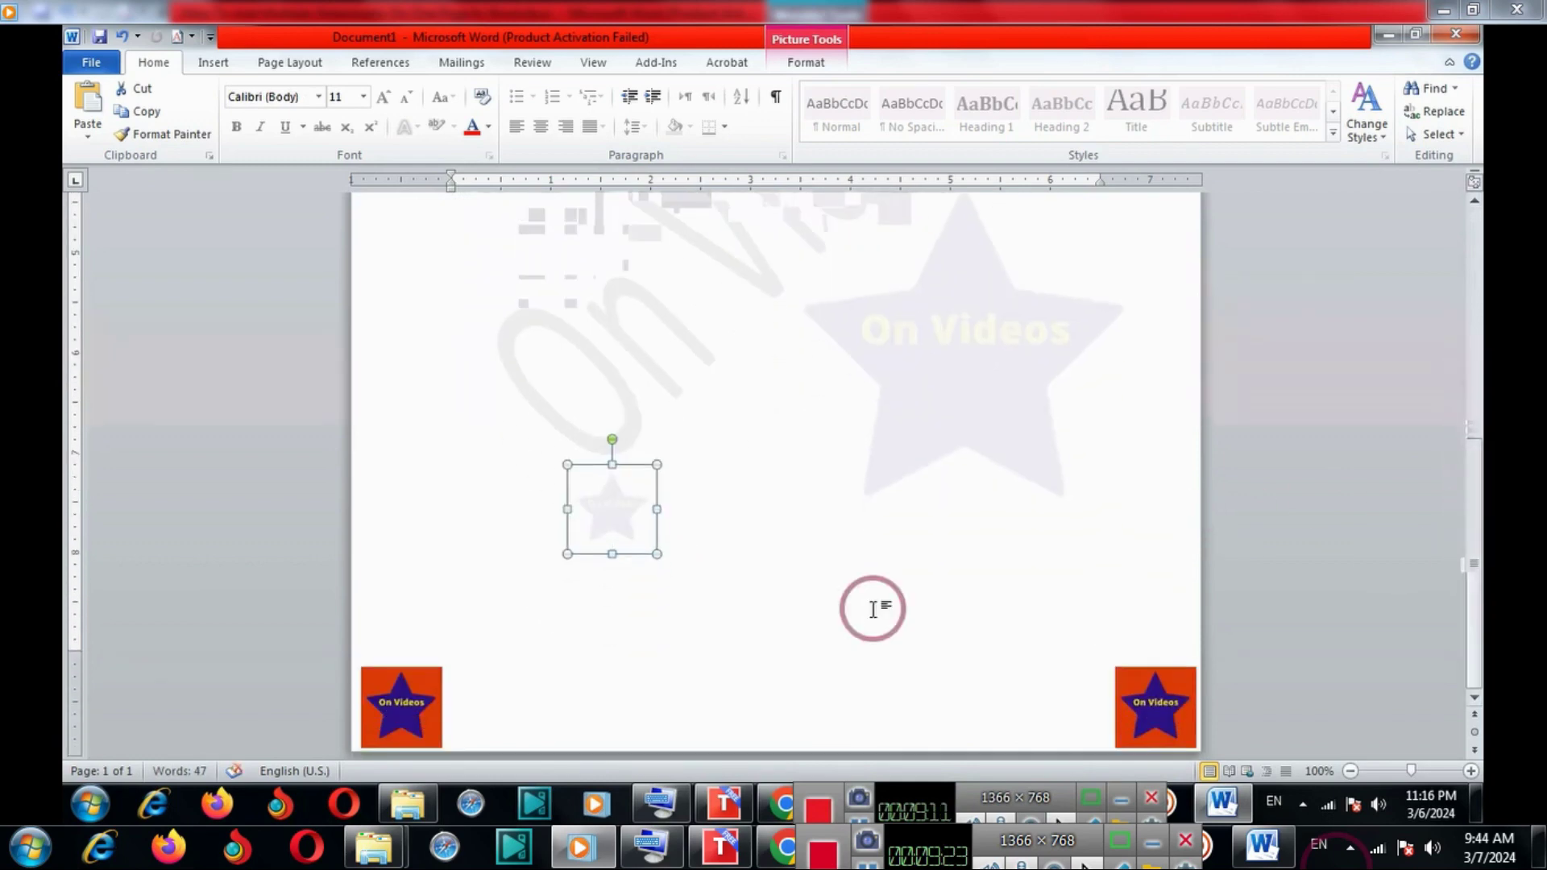
left_click_drag(629, 521, 682, 713)
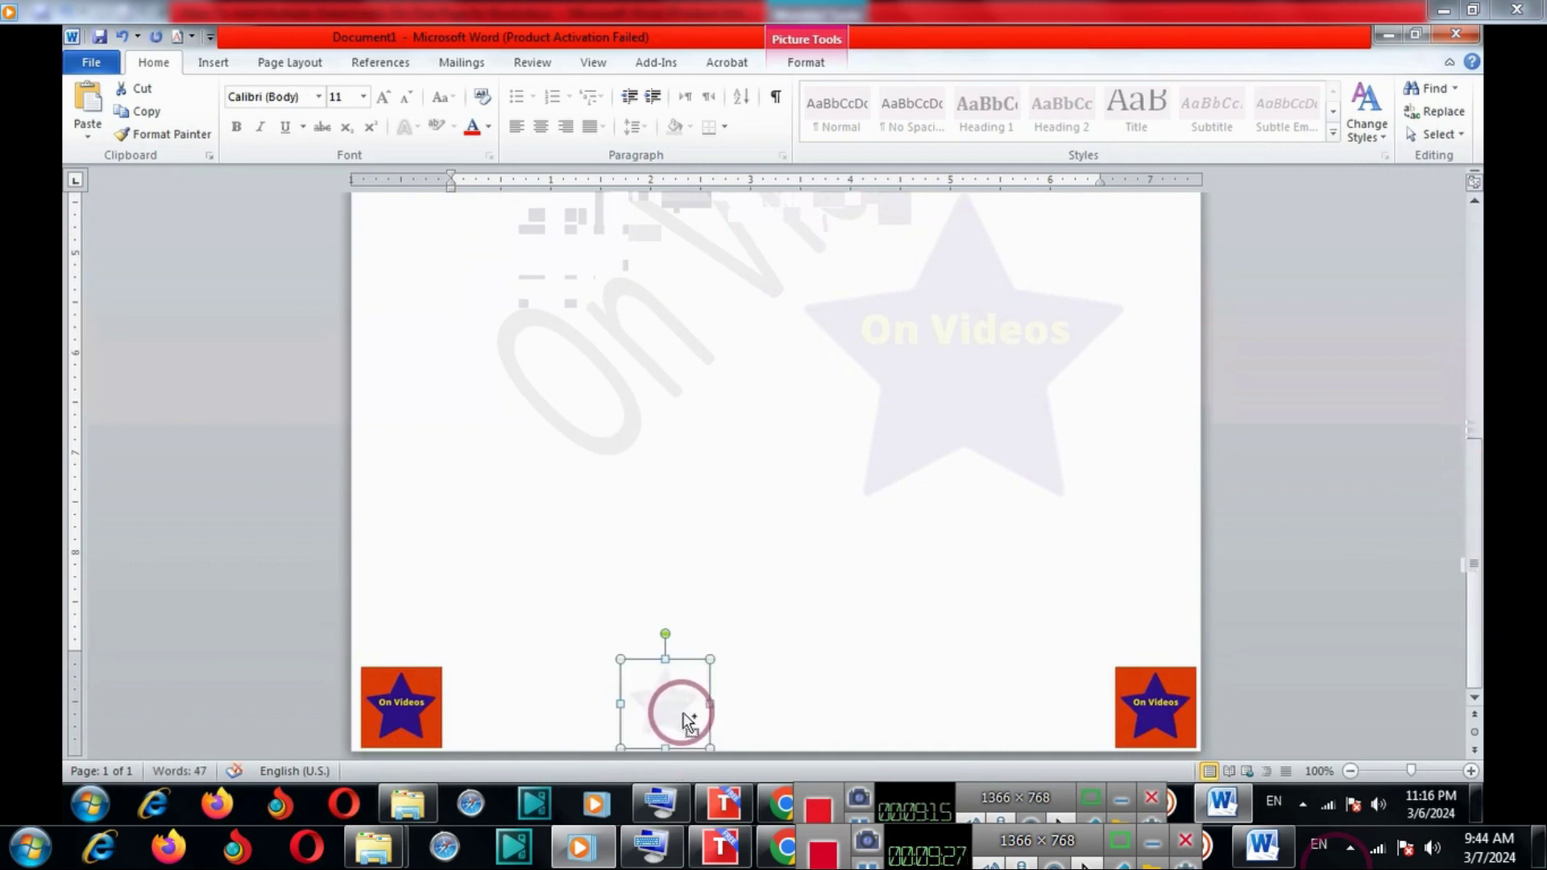
Duplicate the small footer star, place the copy to its right, and undo the surplus copy.
left_click_drag(684, 715, 732, 701)
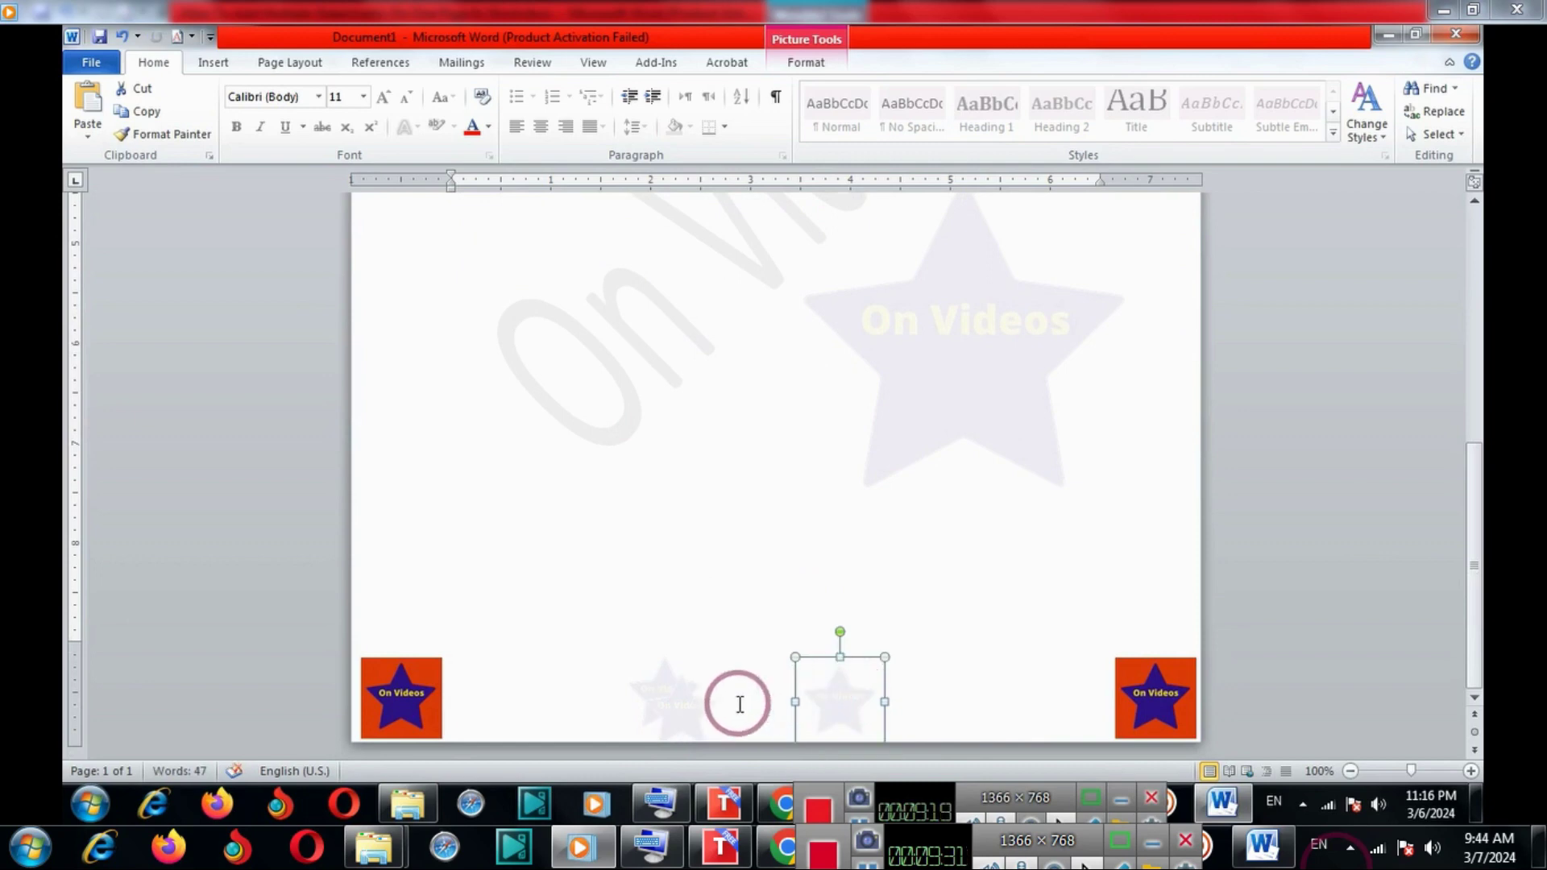
key("ctrl+z")
double_click(704, 705)
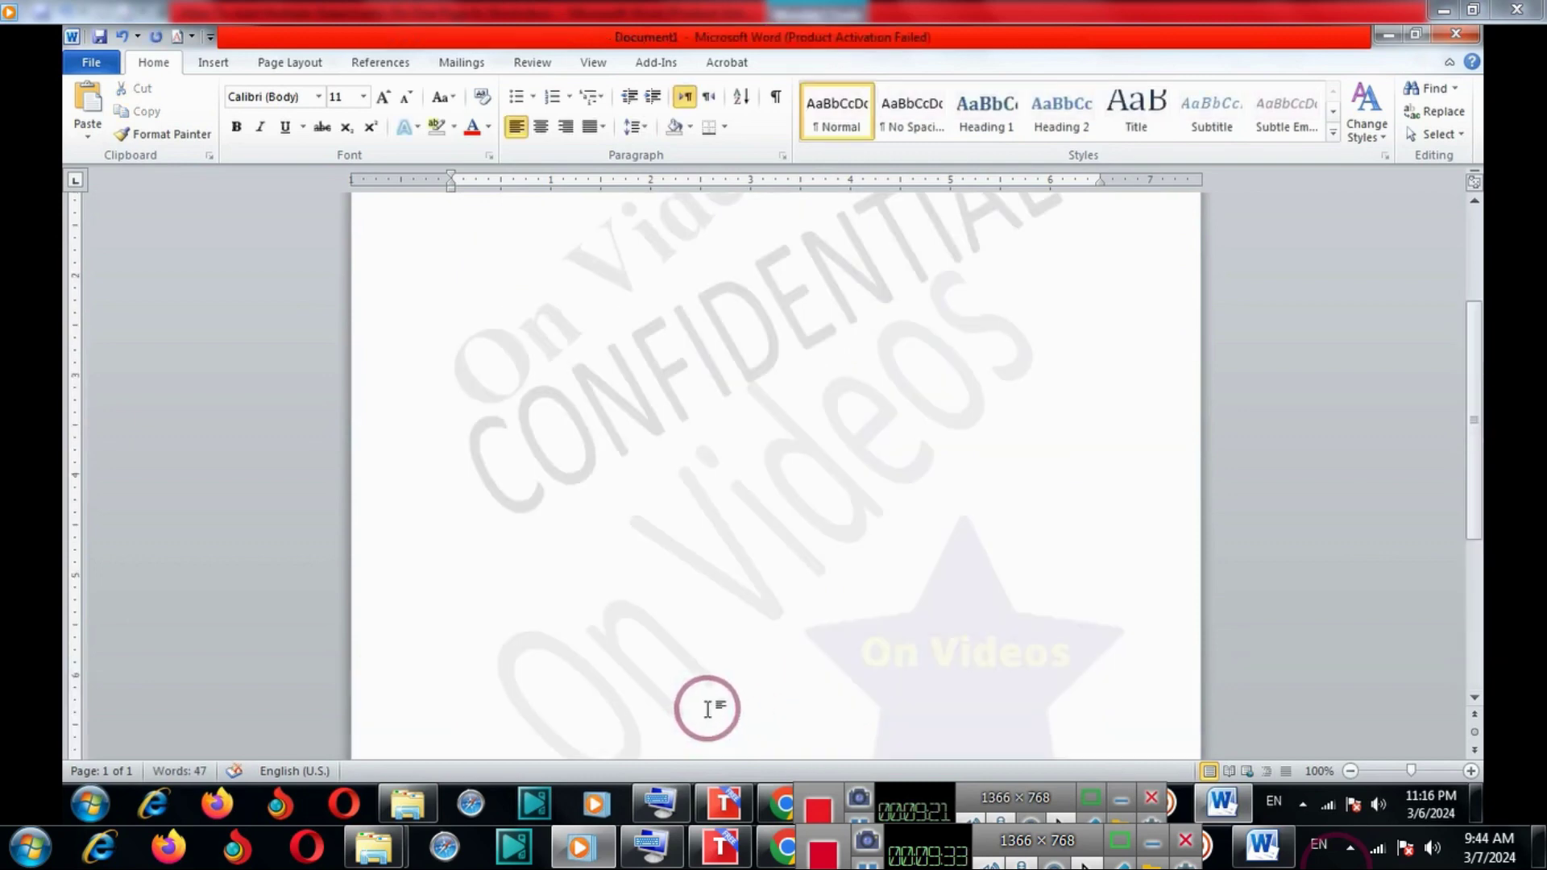
left_click_drag(1474, 488, 1474, 699)
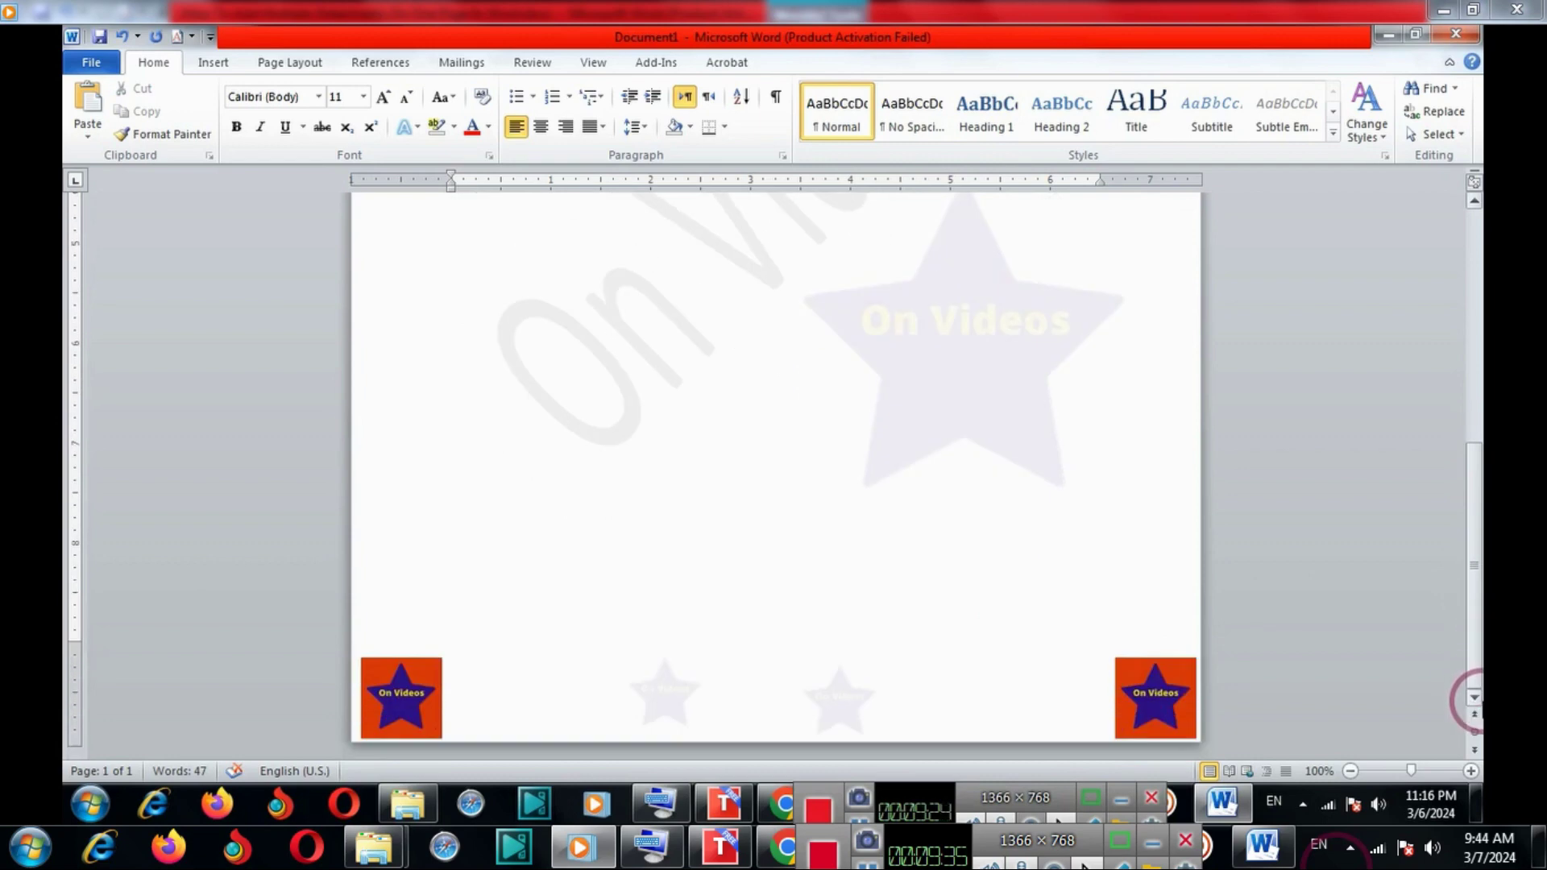
left_click(827, 700)
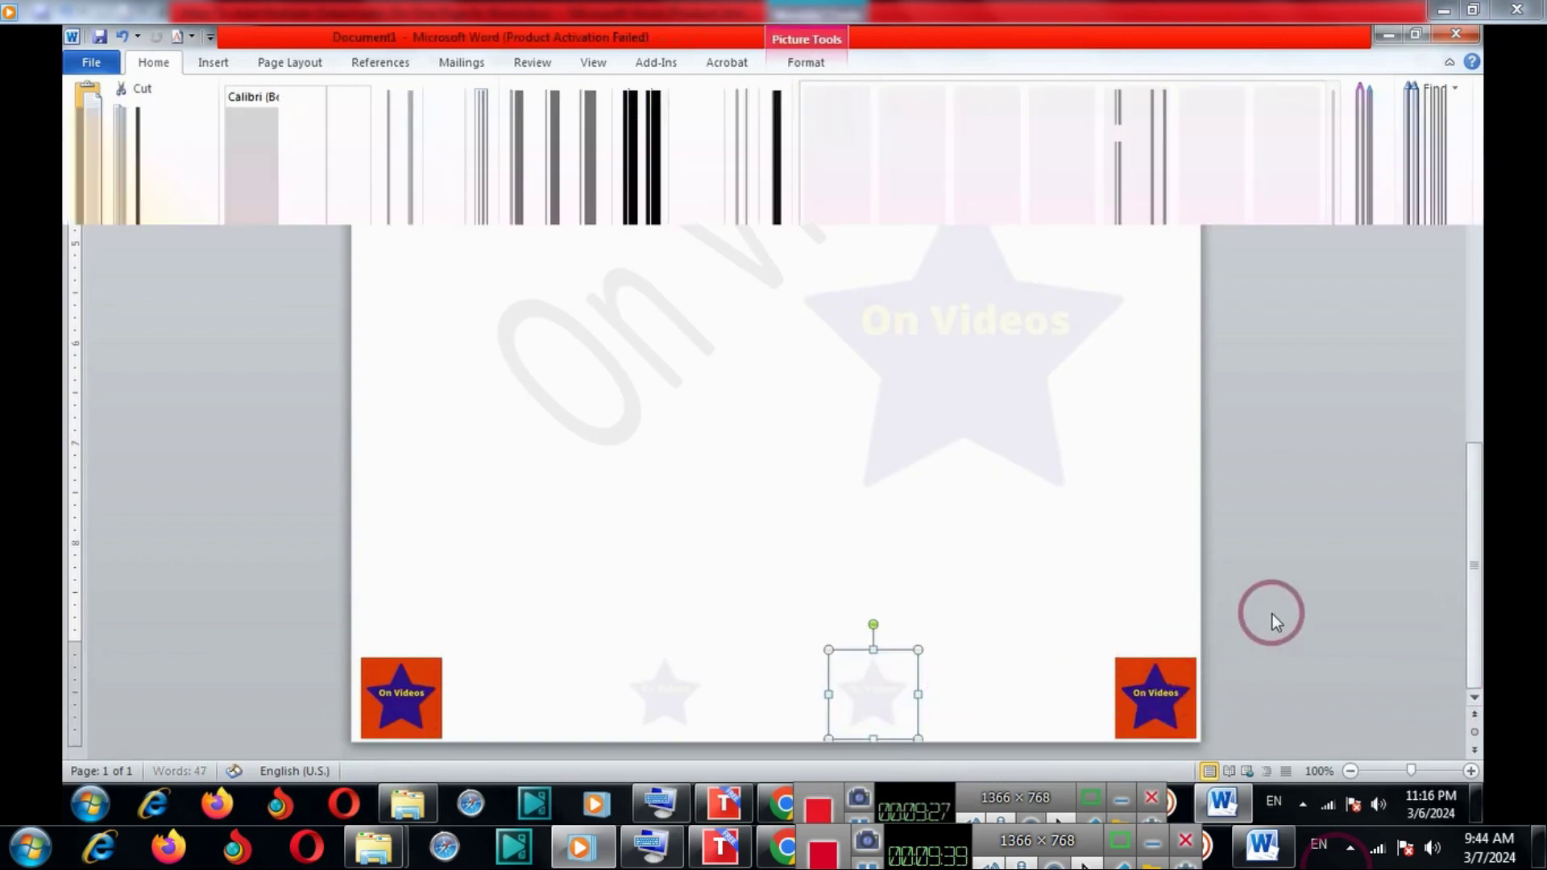
left_click(1273, 614)
Review the star watermarks, text watermarks and corner logos from the top to the bottom of the page.
left_click_drag(1474, 418, 1477, 198)
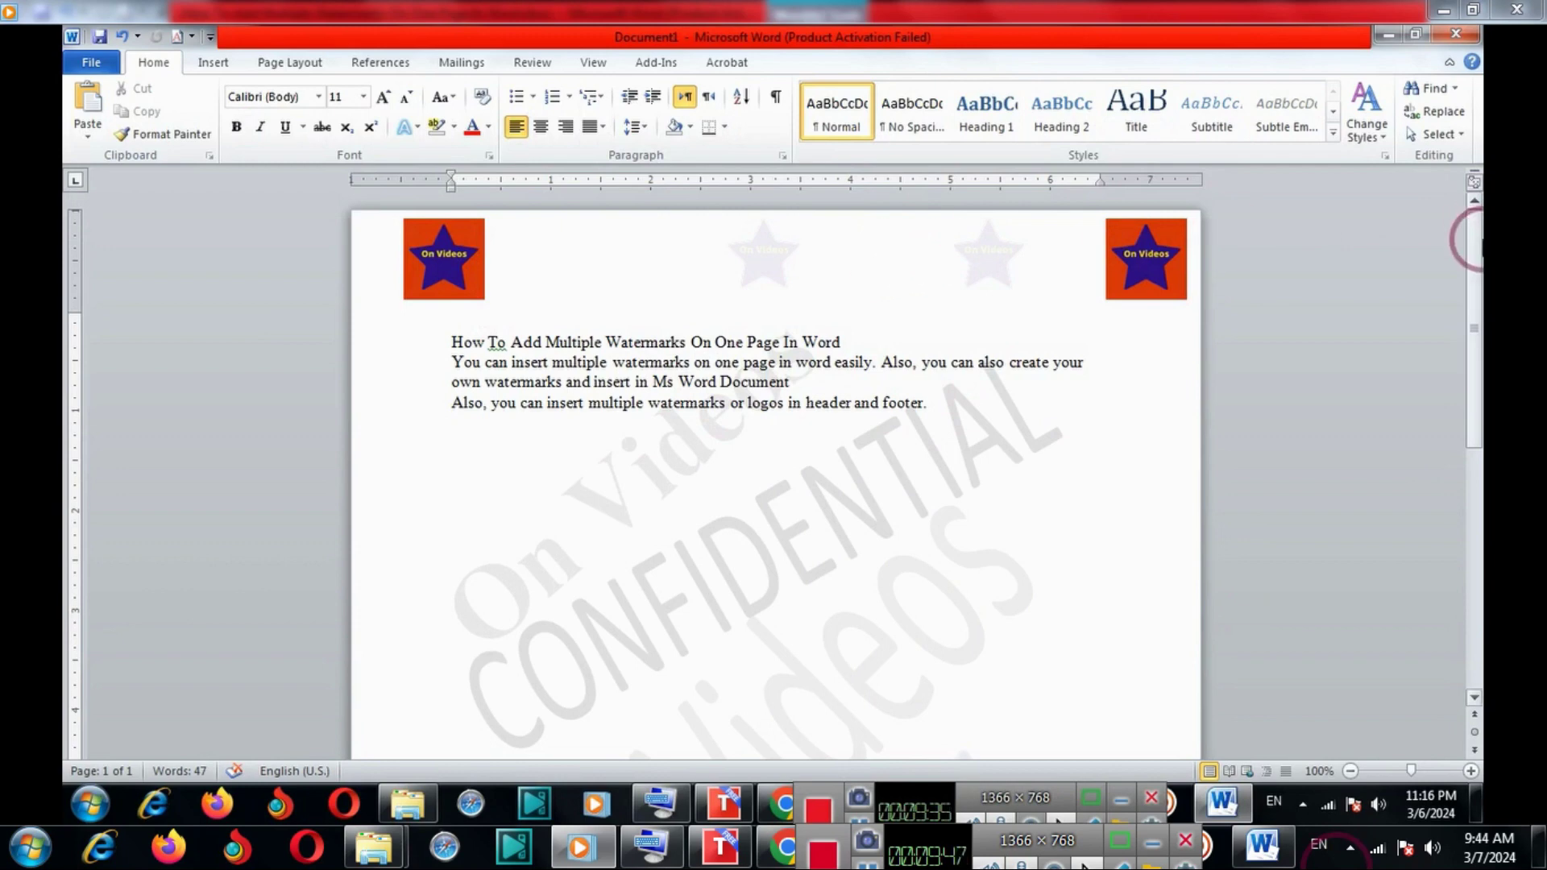
left_click_drag(1474, 242, 1474, 698)
left_click_drag(1451, 491, 1432, 230)
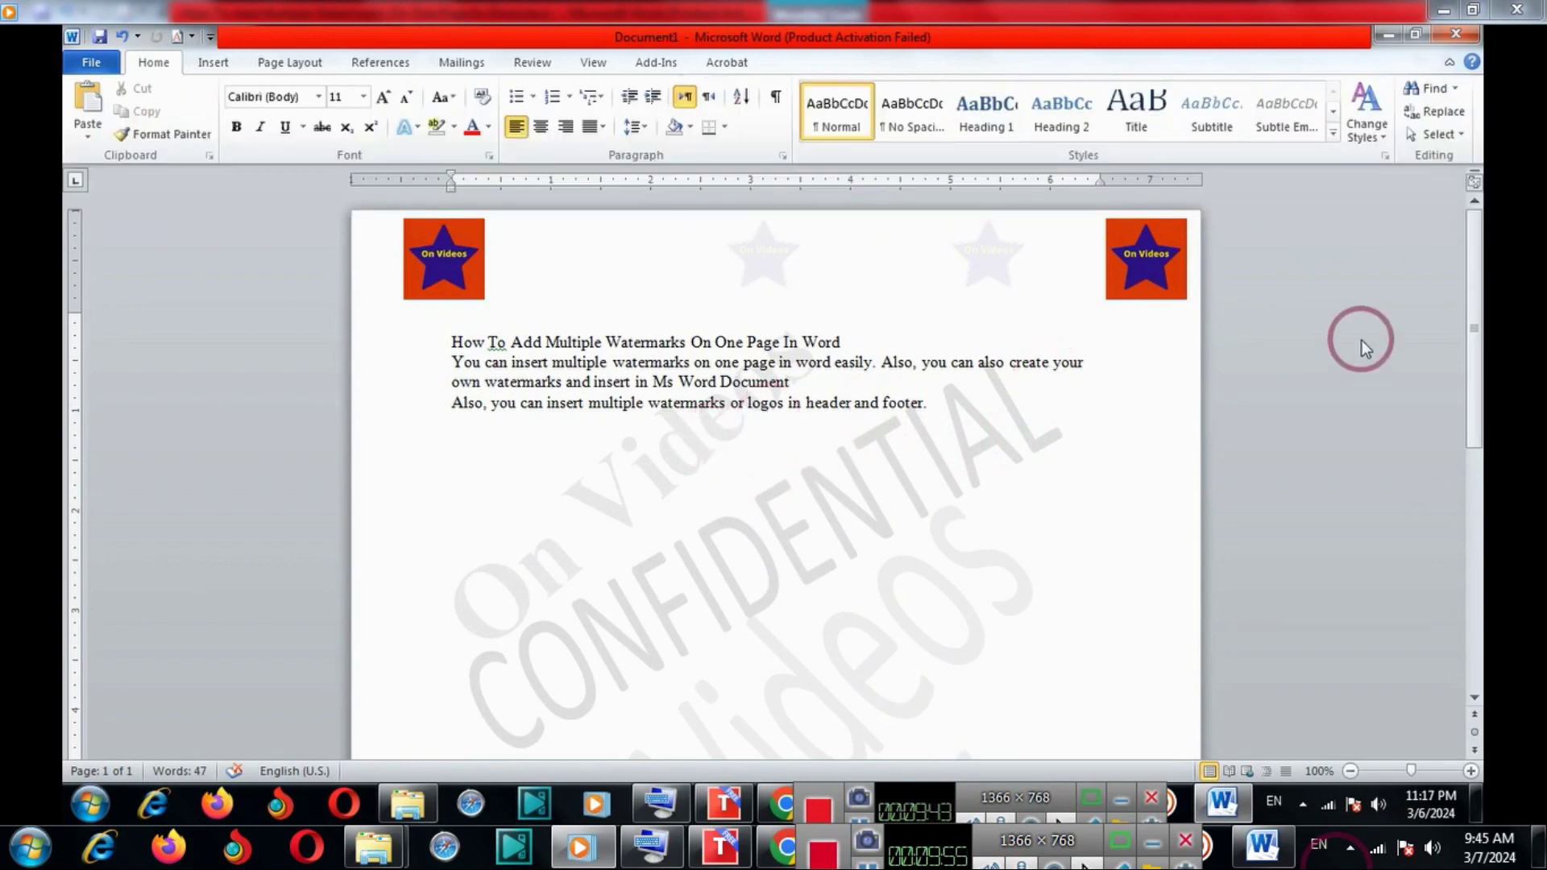
left_click_drag(1474, 318, 1387, 287)
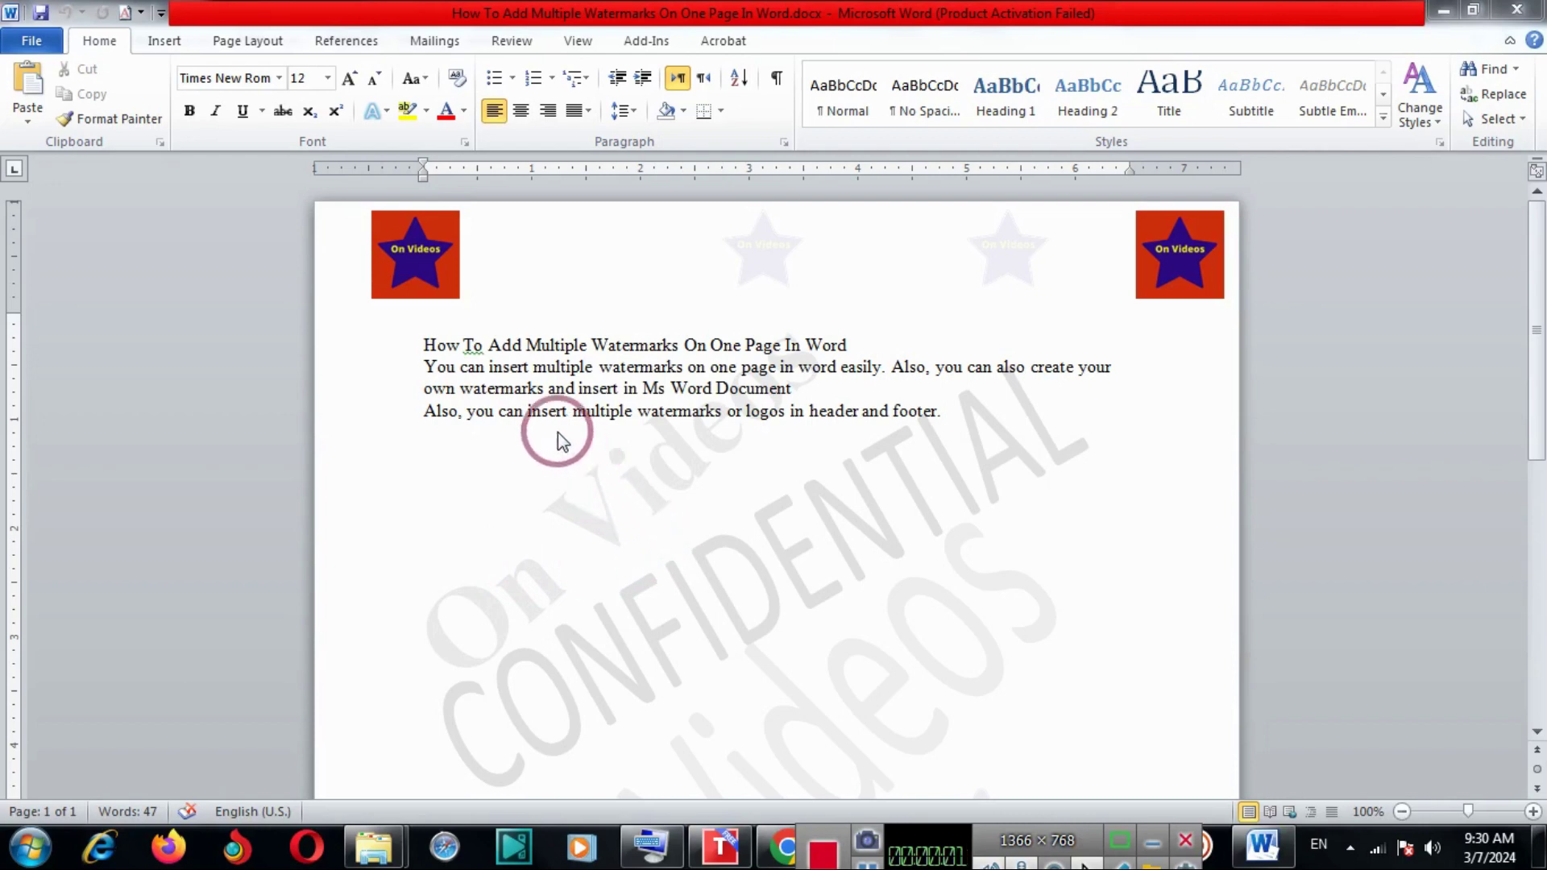
Apply a custom text watermark reading "On Videos 1" in Calibri, with auto size, semitransparent colour and diagonal layout.
left_click(246, 39)
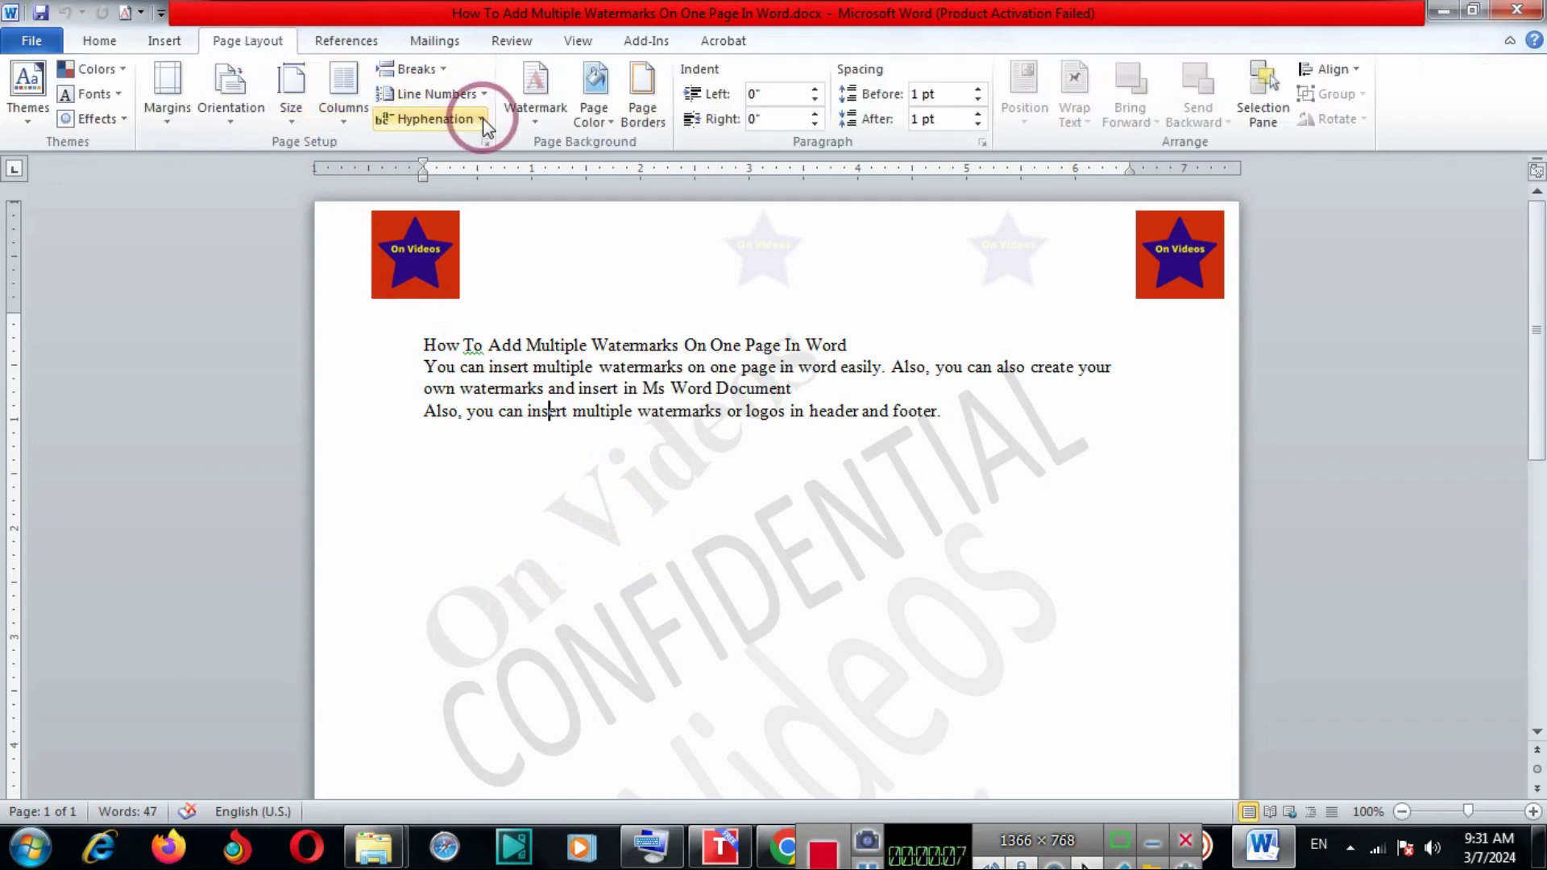
left_click(527, 118)
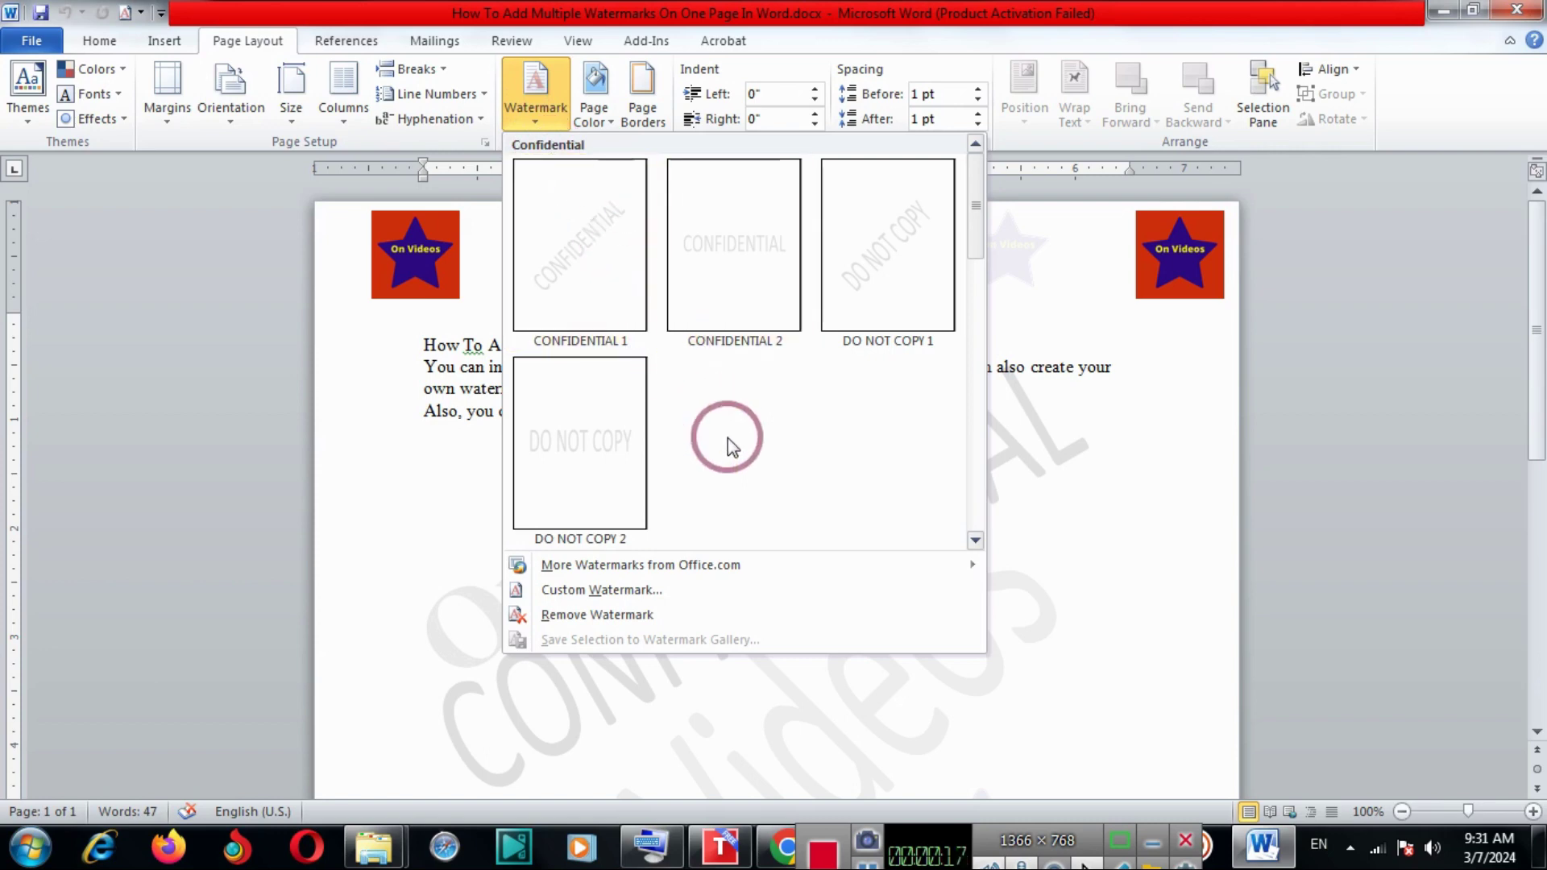
left_click(717, 589)
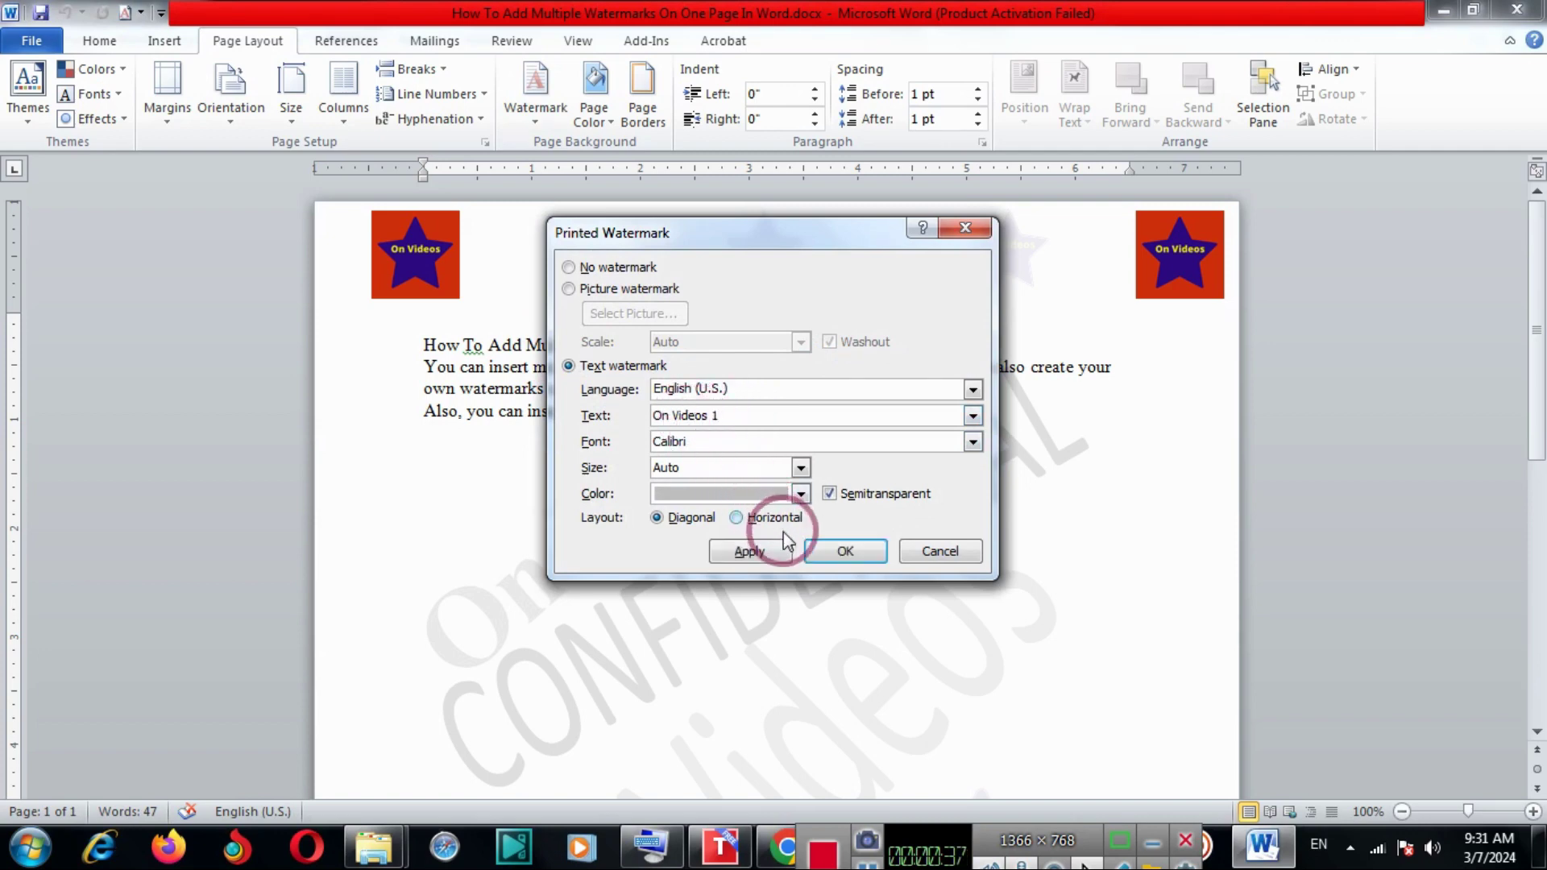
left_click(827, 556)
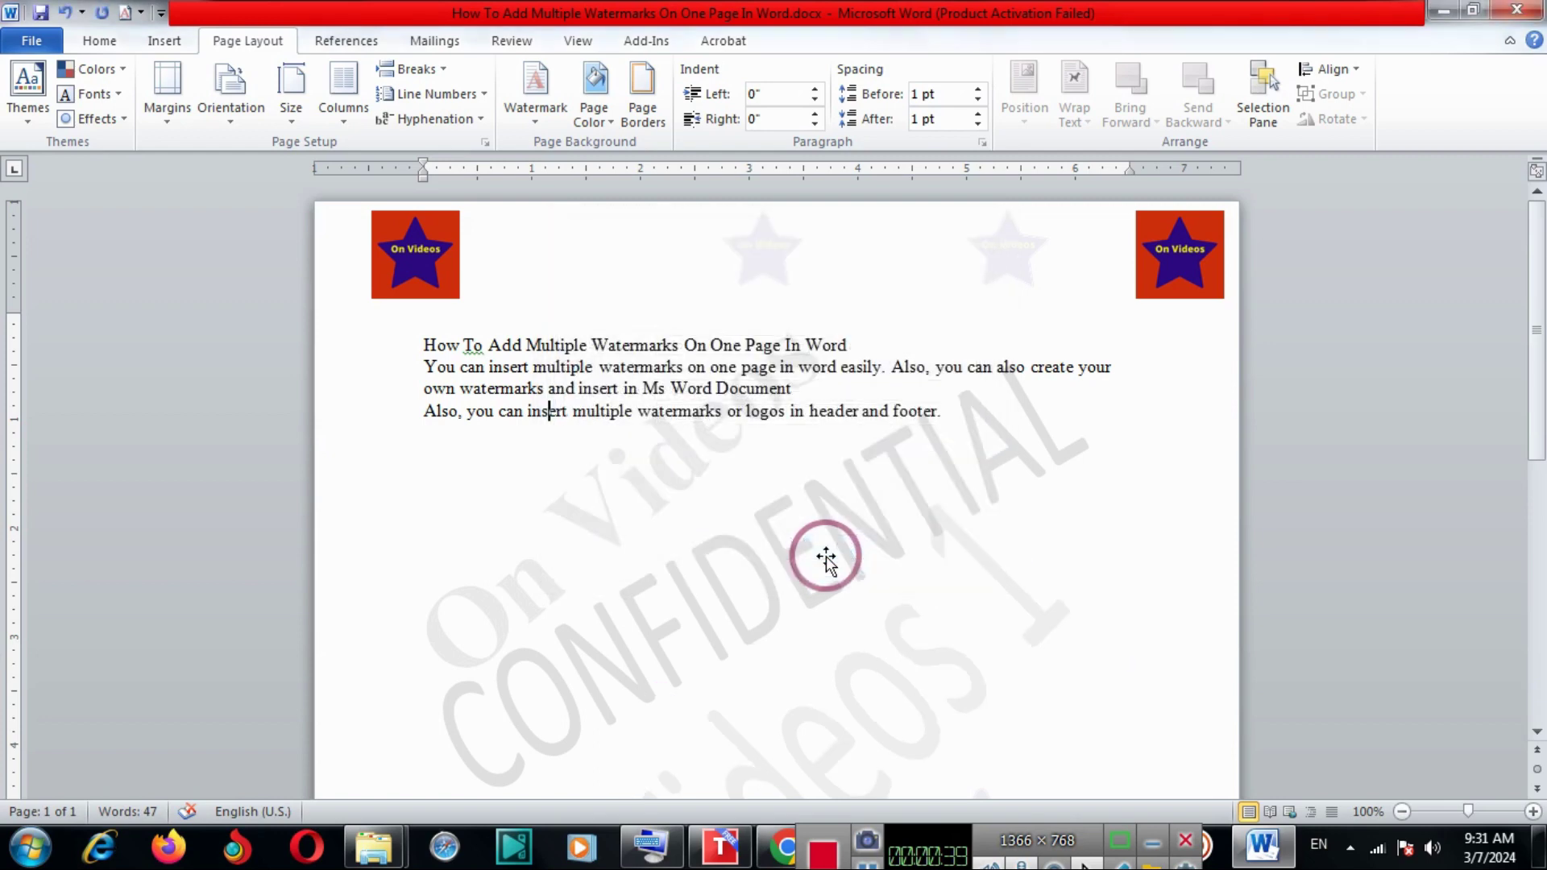
mouse_move(1531, 239)
left_mouse_down()
mouse_move(1537, 345)
mouse_move(1529, 258)
left_mouse_up()
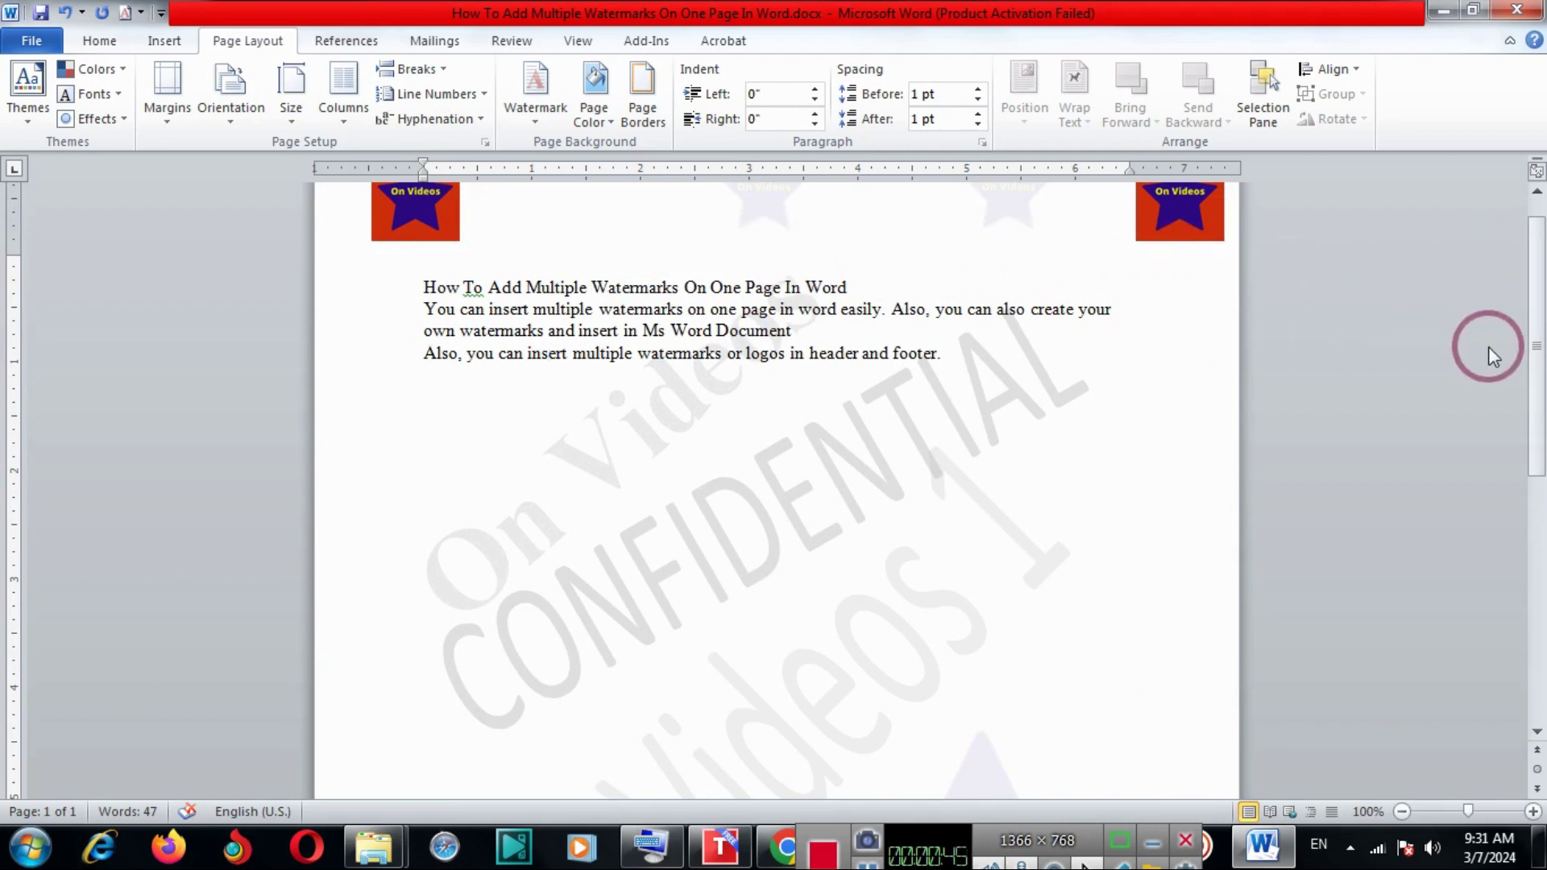
scroll(1509, 167, "up", 1)
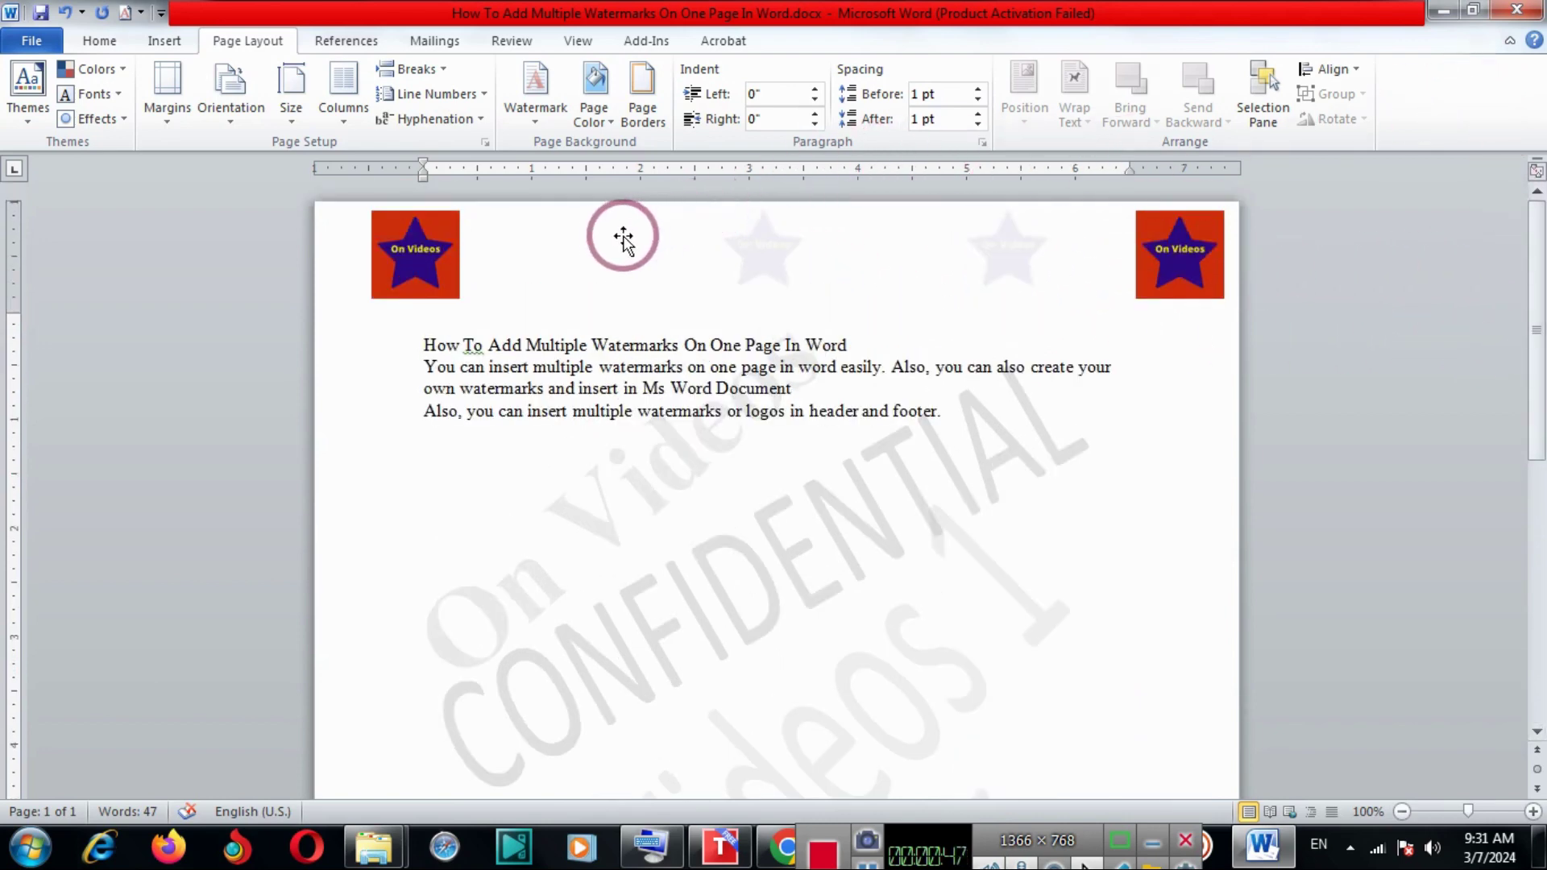
Open the header for editing and save the On Videos 1 watermark to the watermark gallery under the General category.
double_click(921, 240)
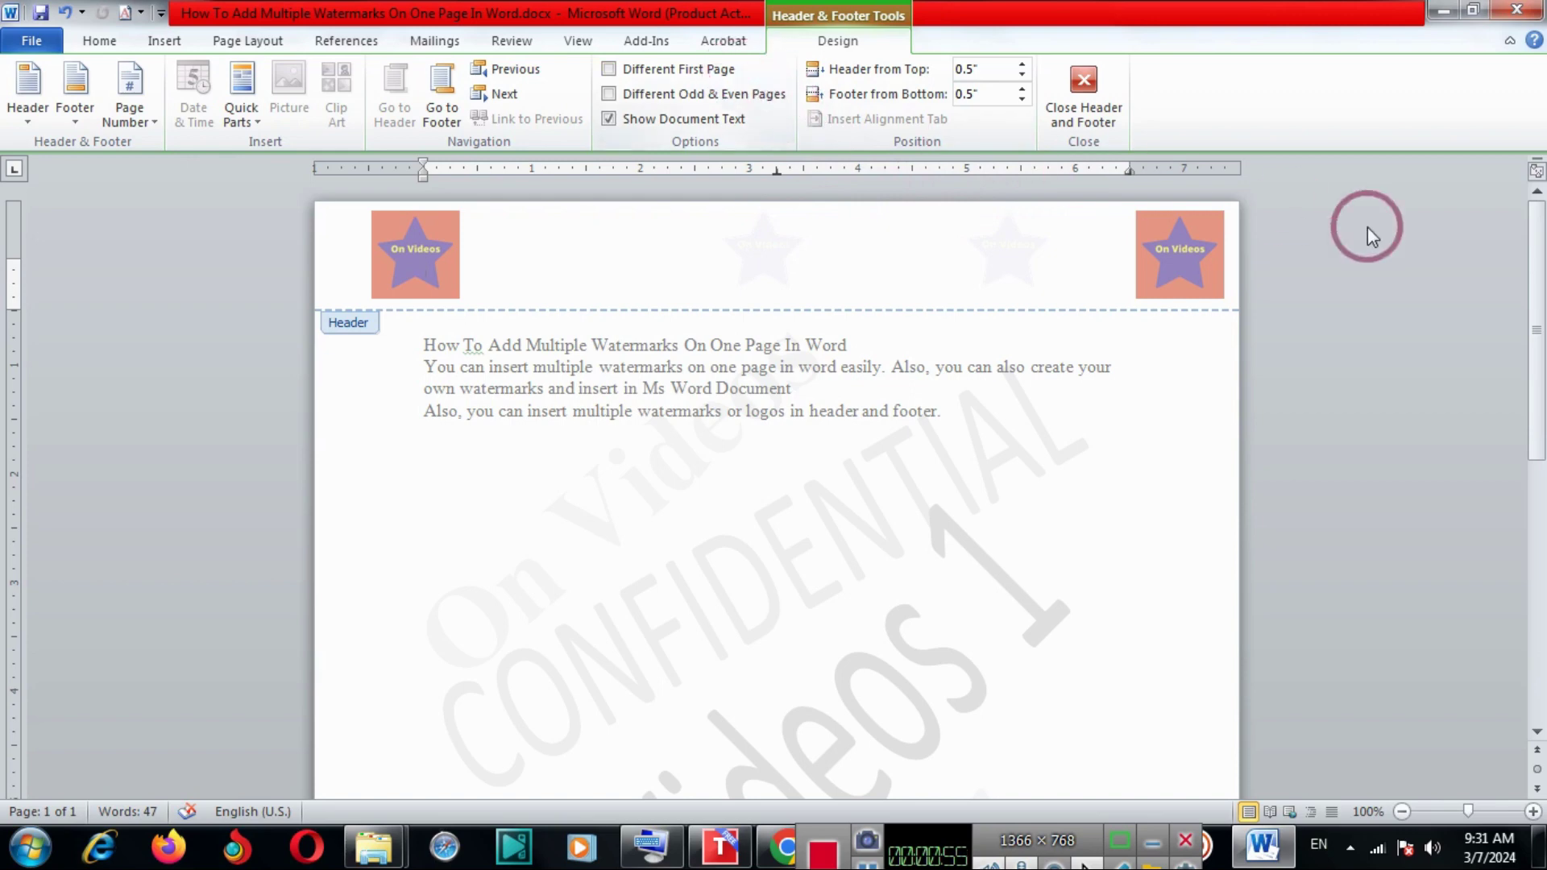
scroll(1529, 438, "down", 5)
left_click(892, 391)
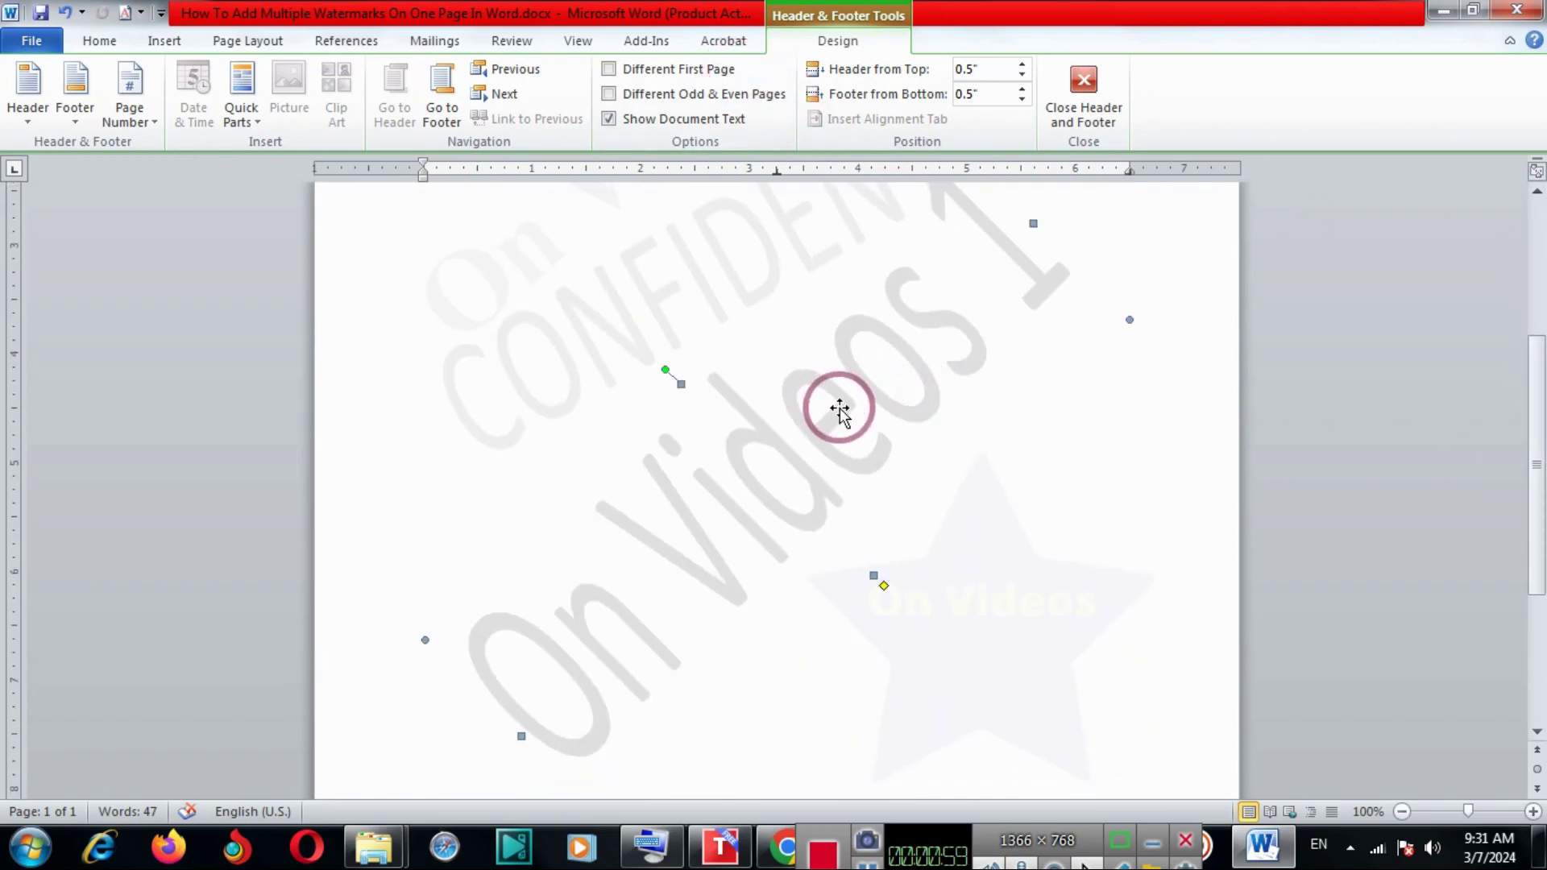
left_click(238, 36)
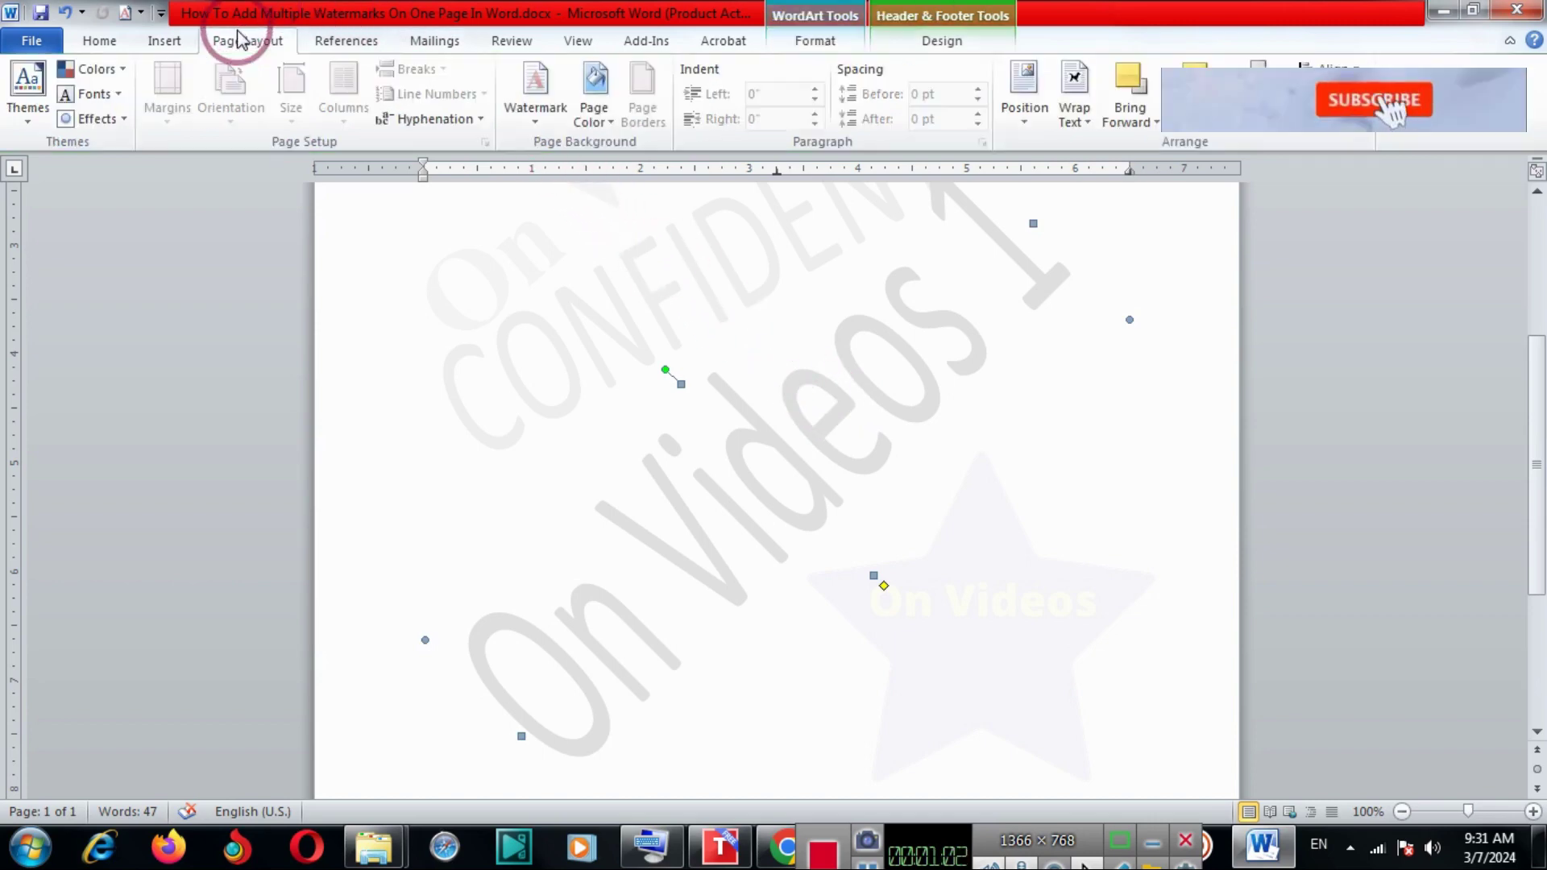
left_click(550, 129)
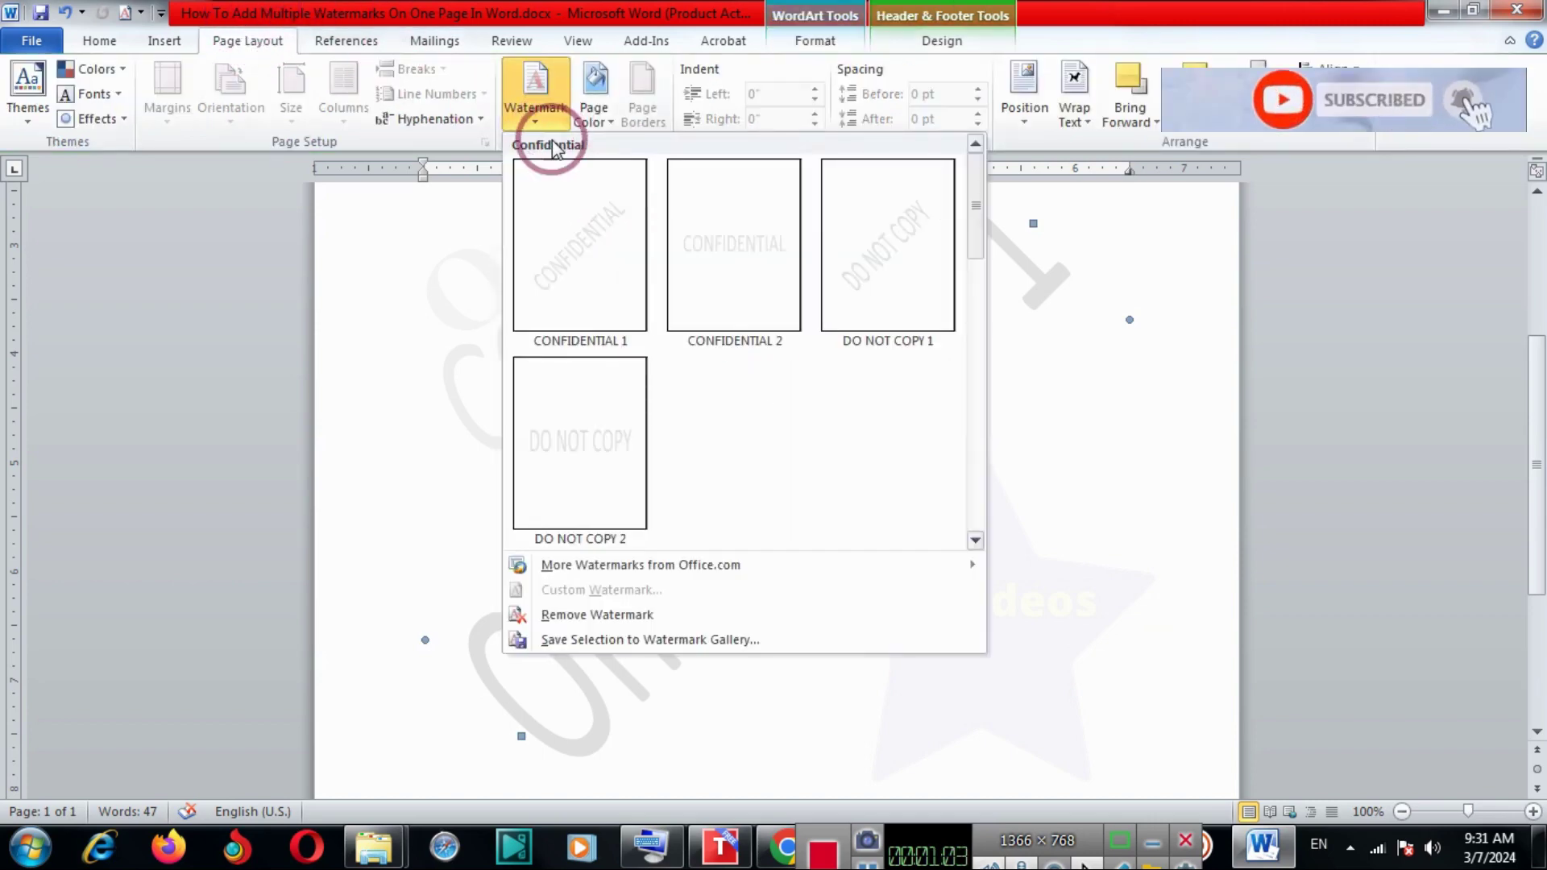
left_click(652, 640)
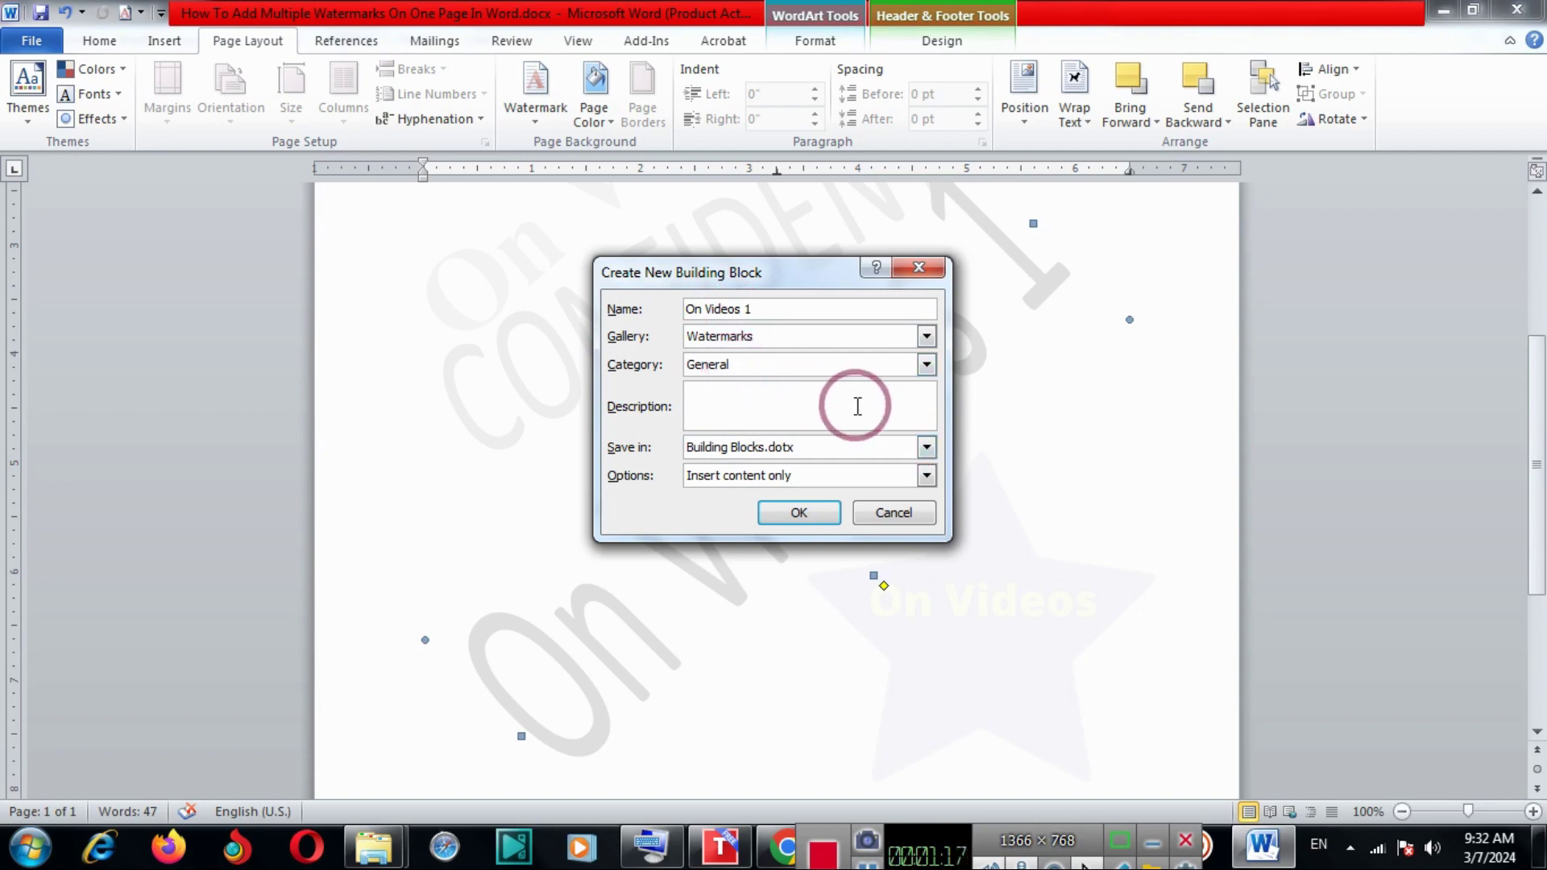
left_click(927, 366)
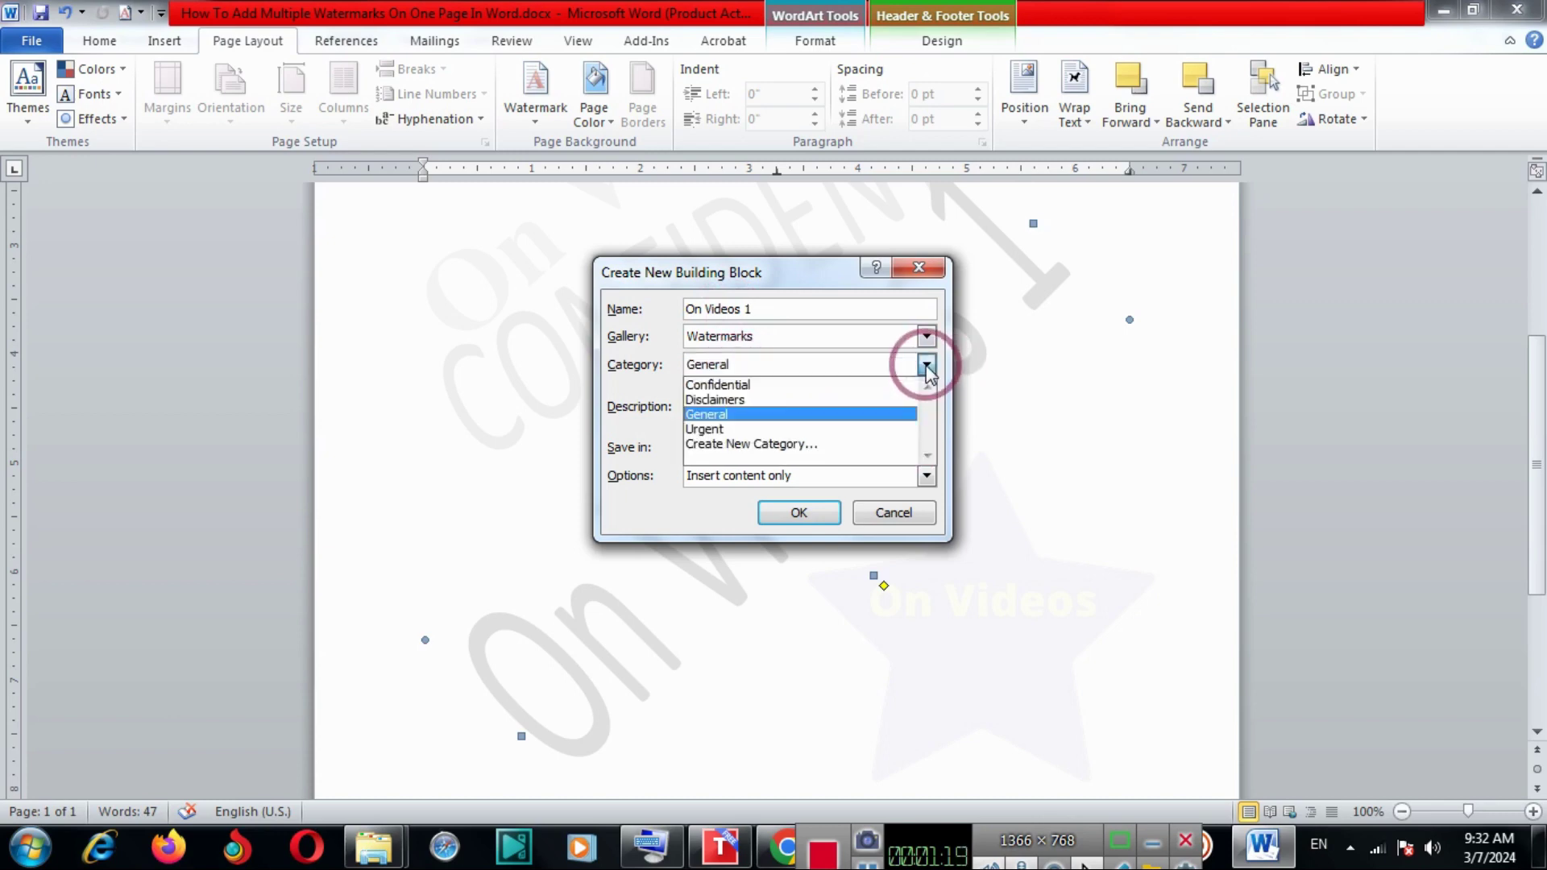
left_click(927, 367)
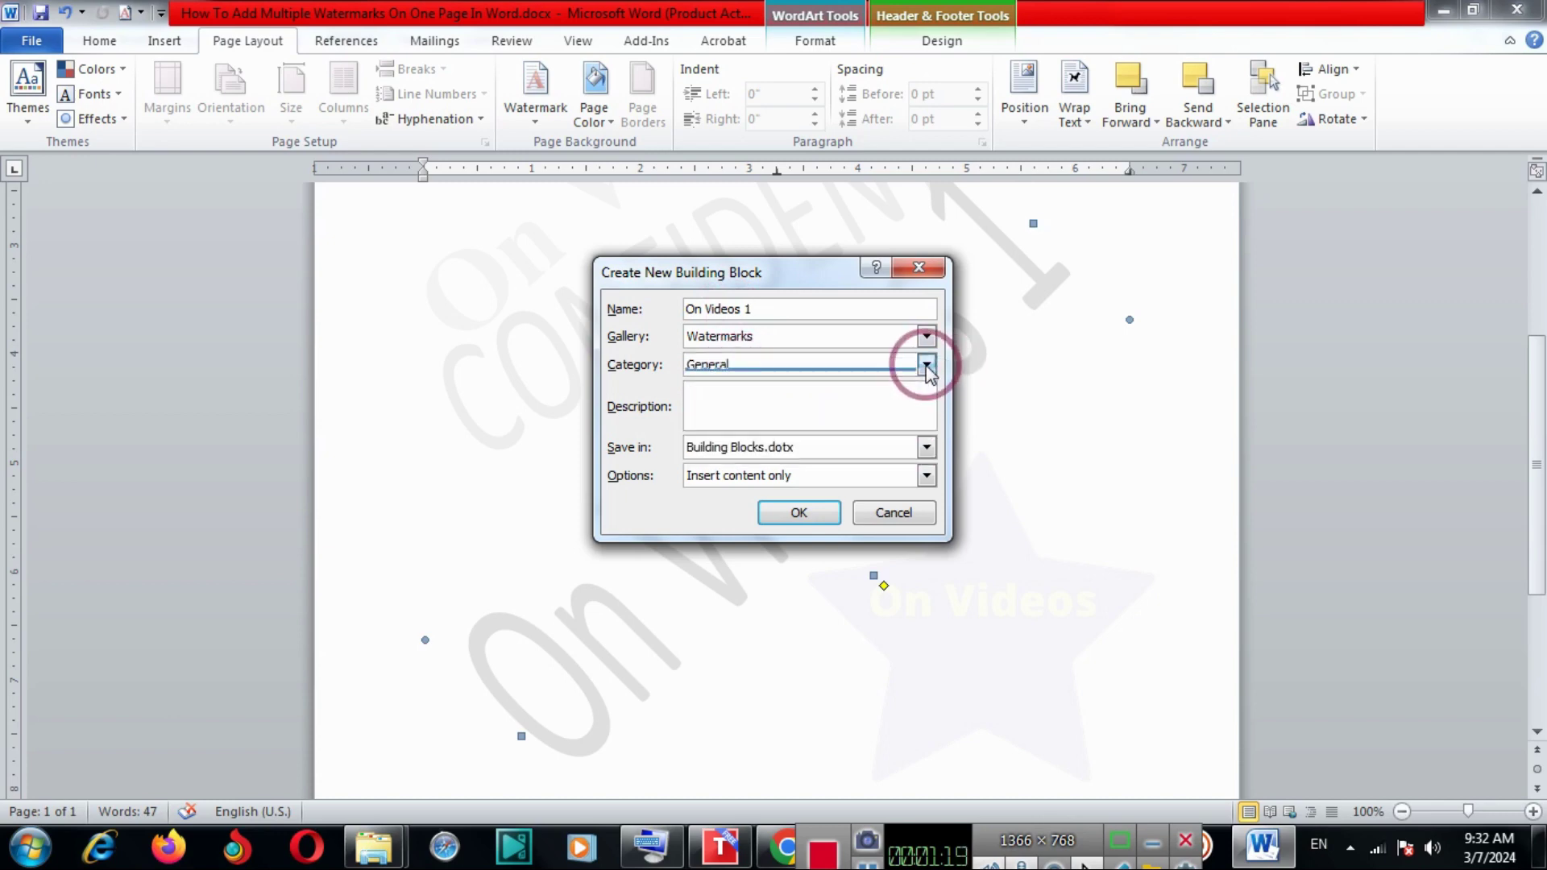
left_click(797, 513)
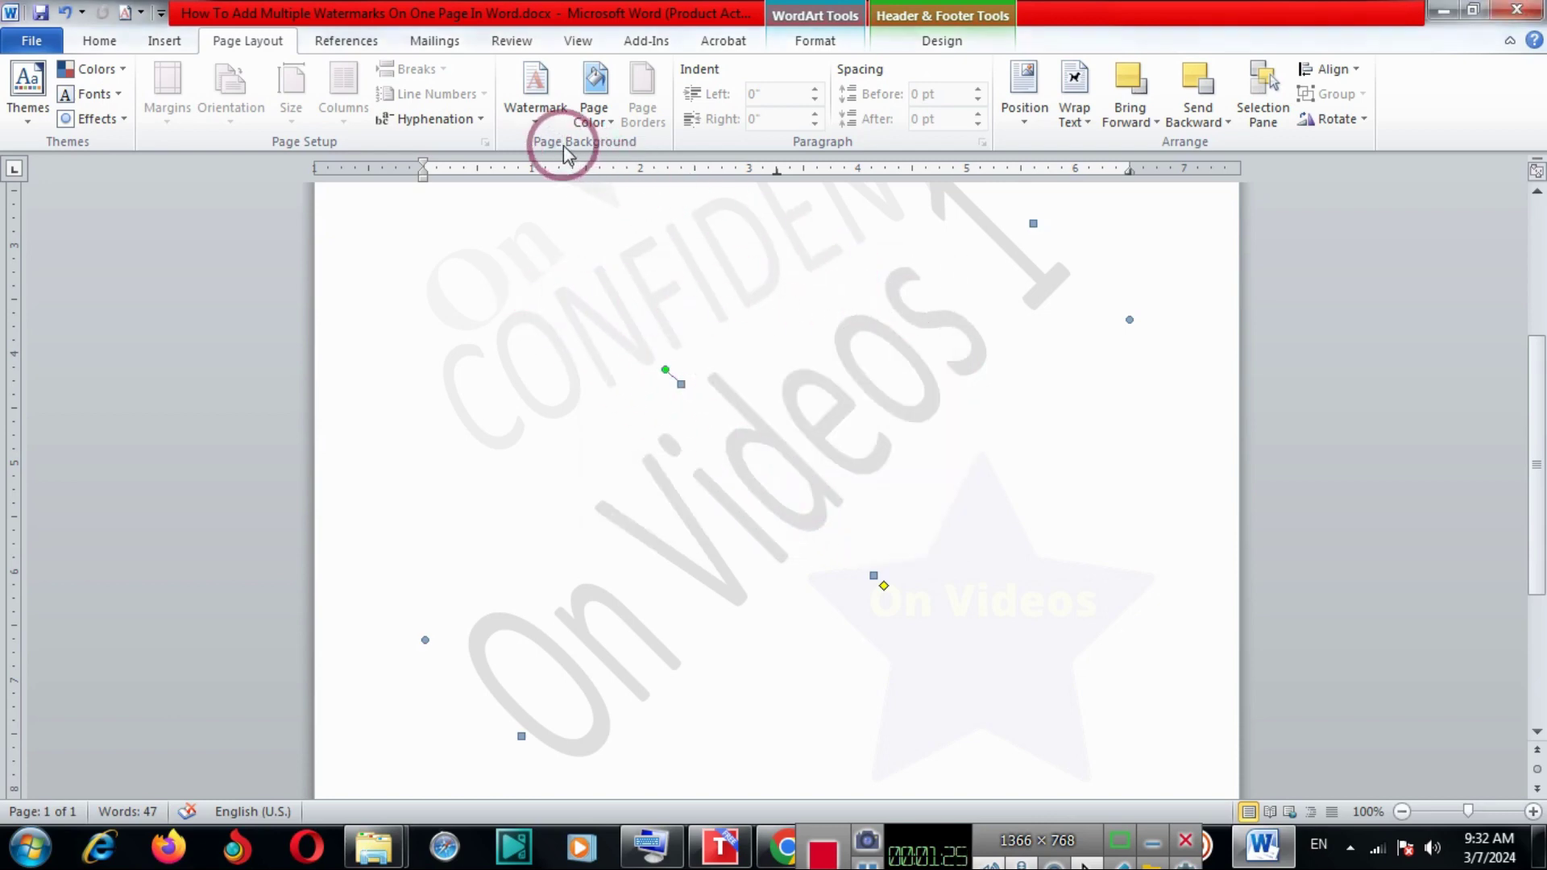
Insert the saved On Videos 1 watermark from the General category at the current document position.
left_click(533, 120)
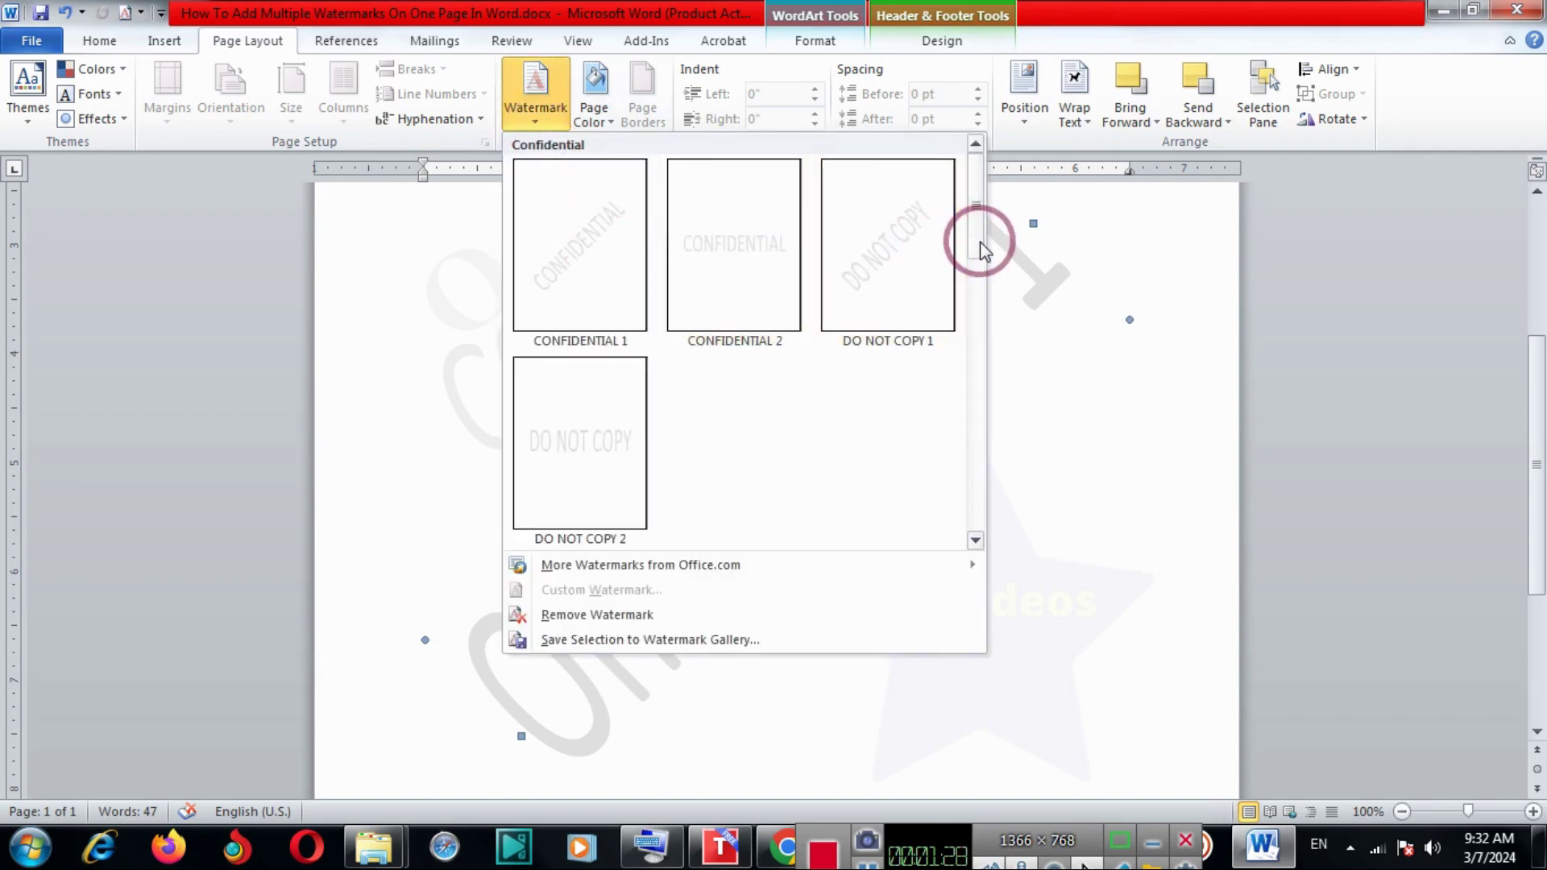
left_click_drag(977, 249, 992, 429)
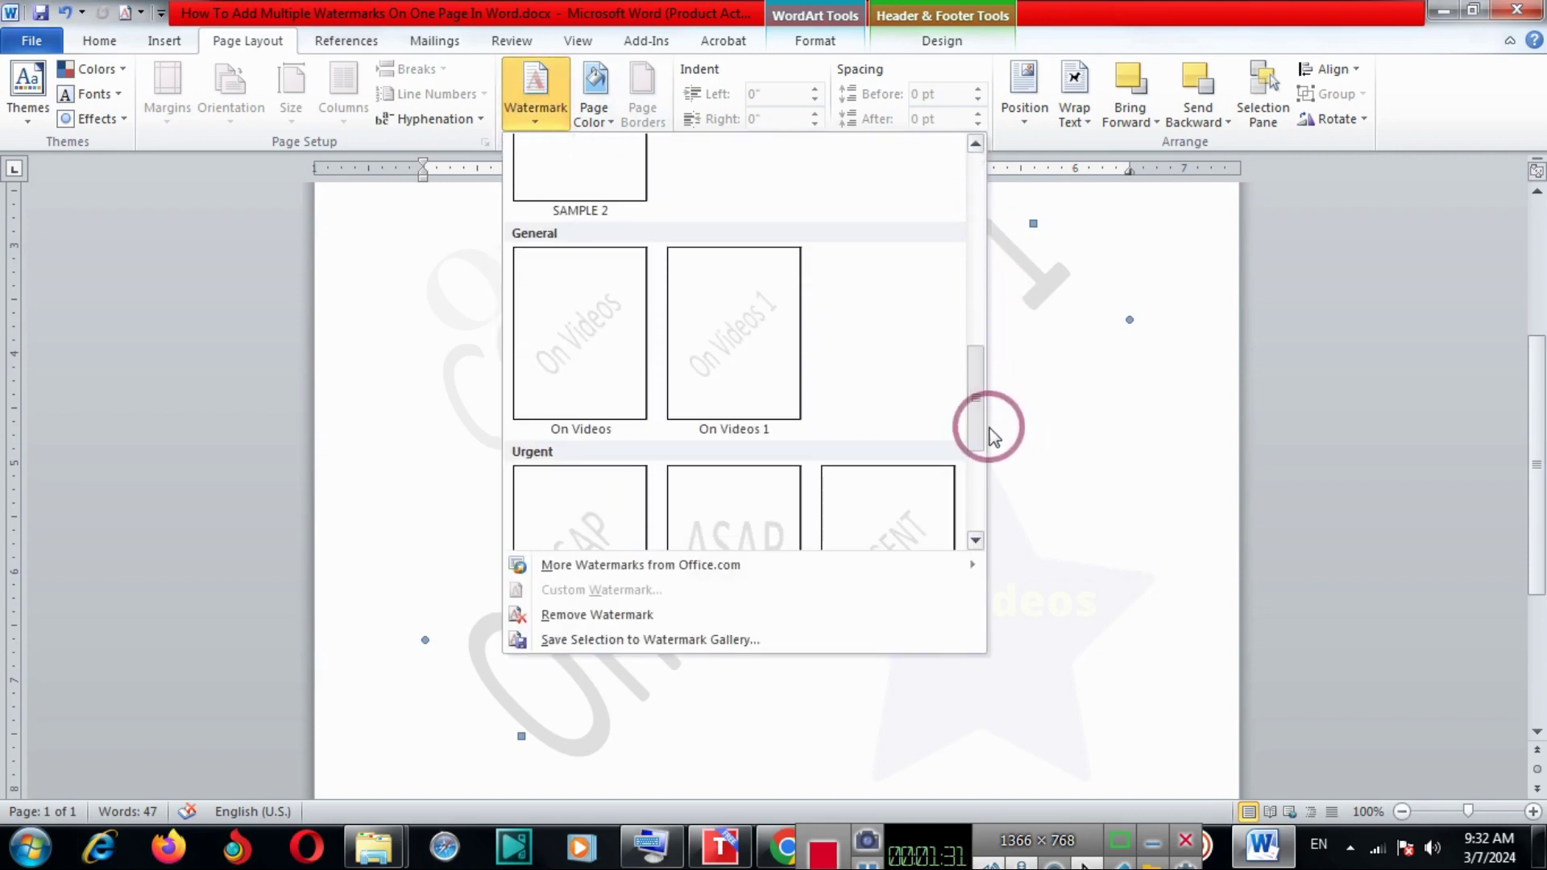
right_click(764, 308)
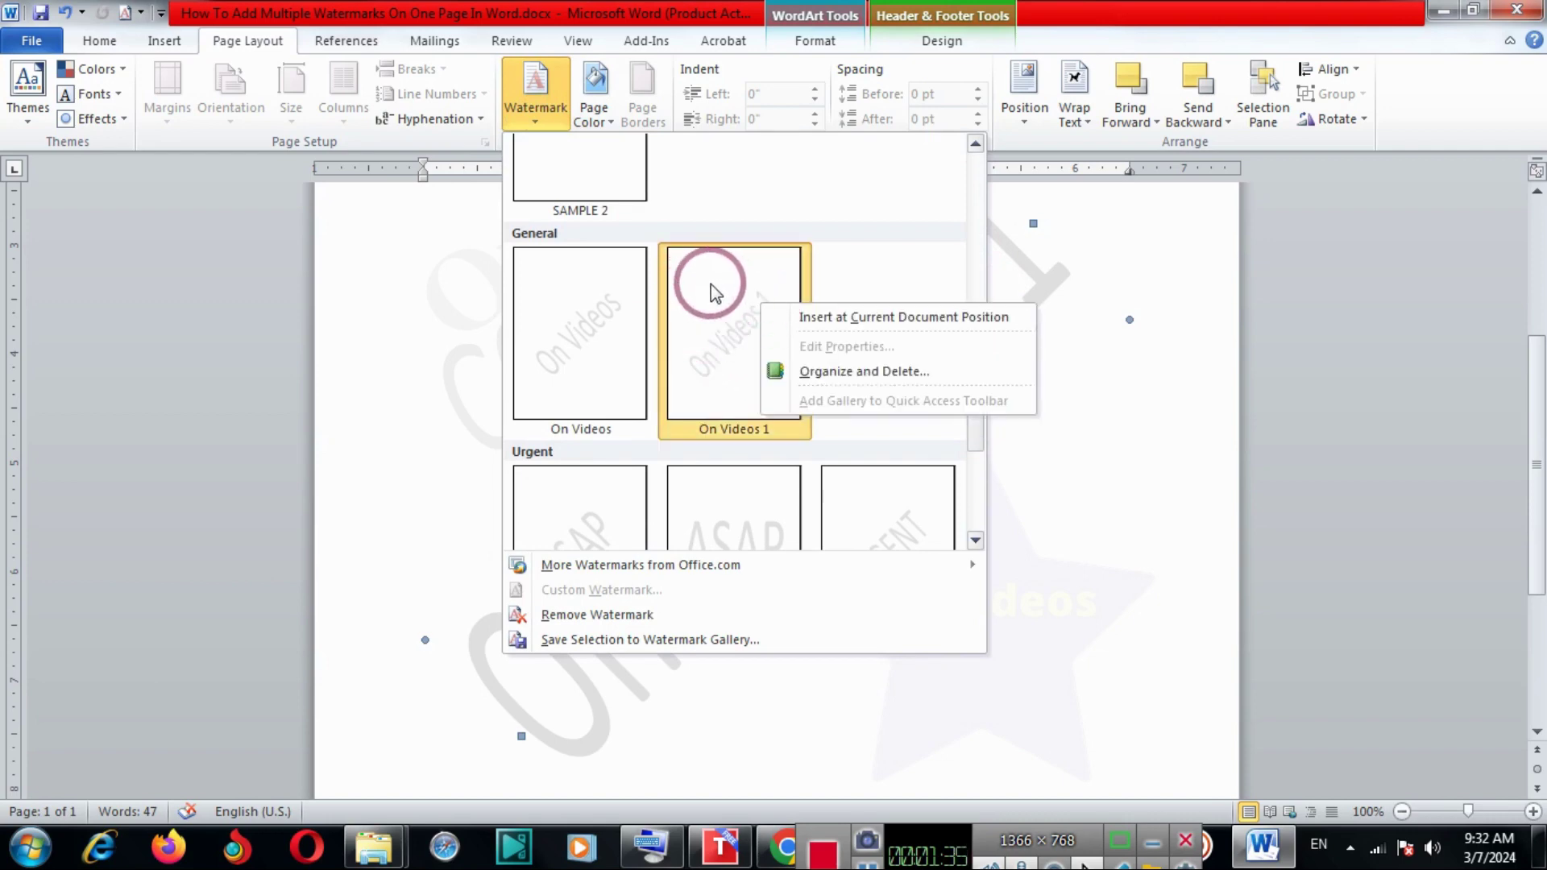
left_click(884, 325)
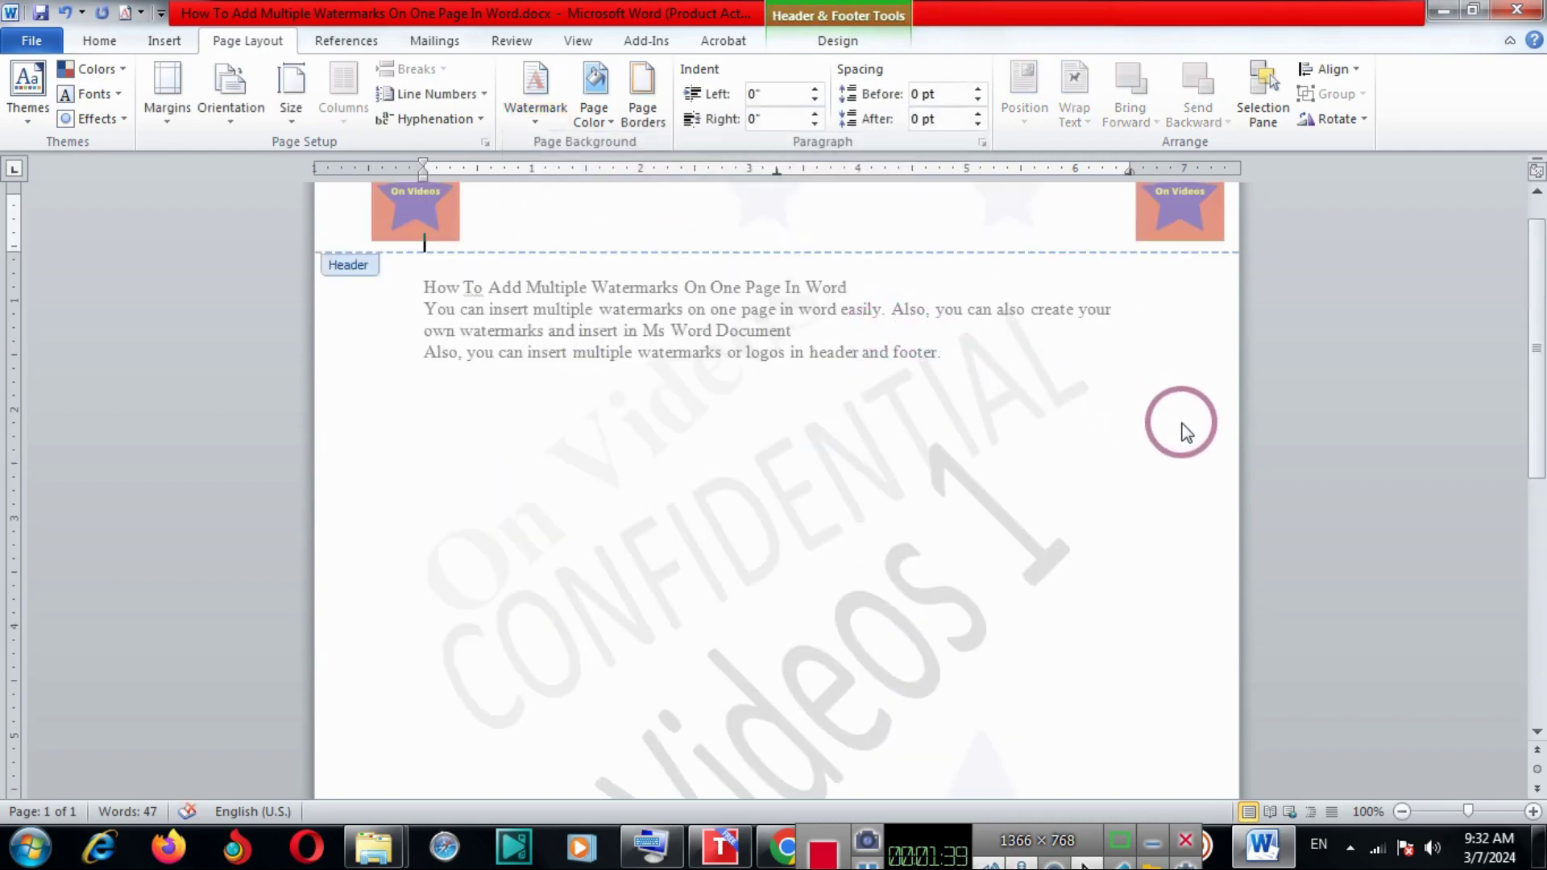
mouse_move(1537, 322)
left_mouse_down()
mouse_move(1542, 463)
mouse_move(1541, 348)
left_mouse_up()
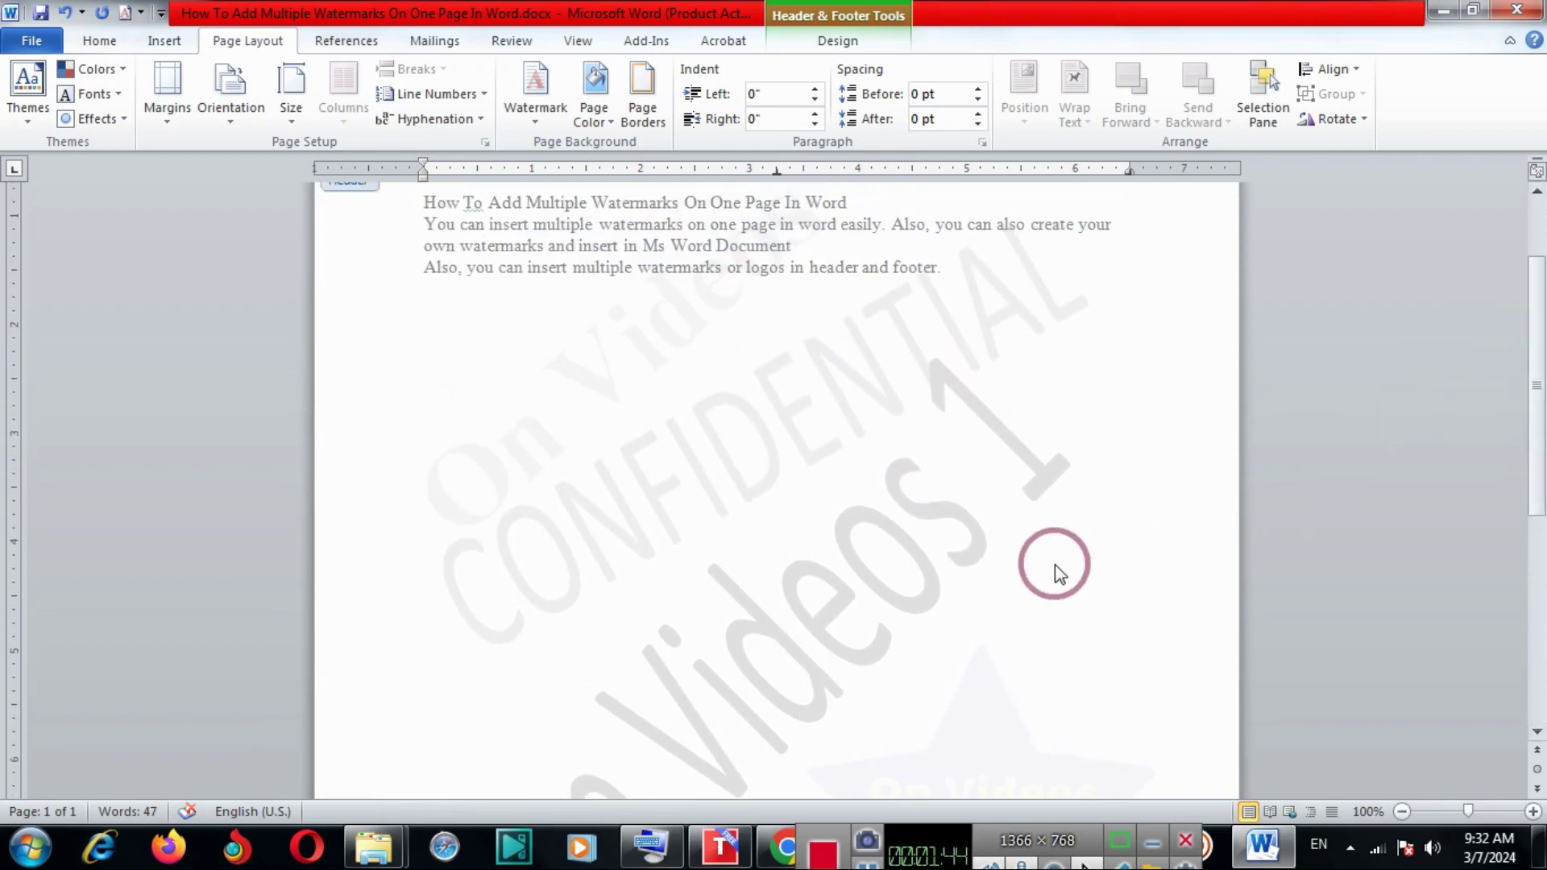
Replace the On Videos 1 watermark with the saved On Videos watermark from the General category, inserted at the current document position.
left_click(906, 527)
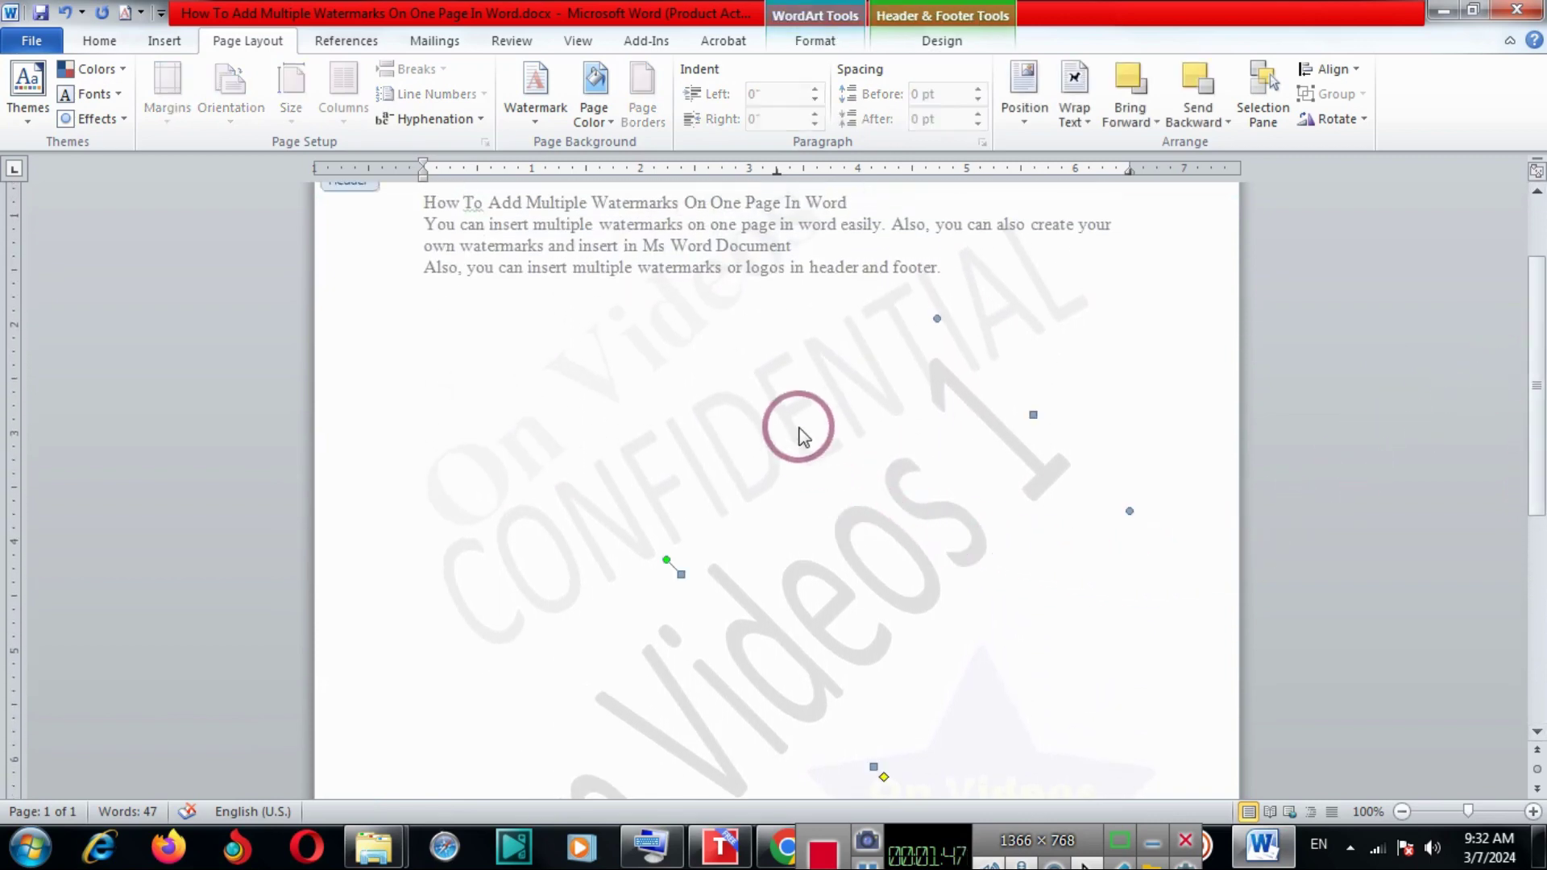
left_click(556, 129)
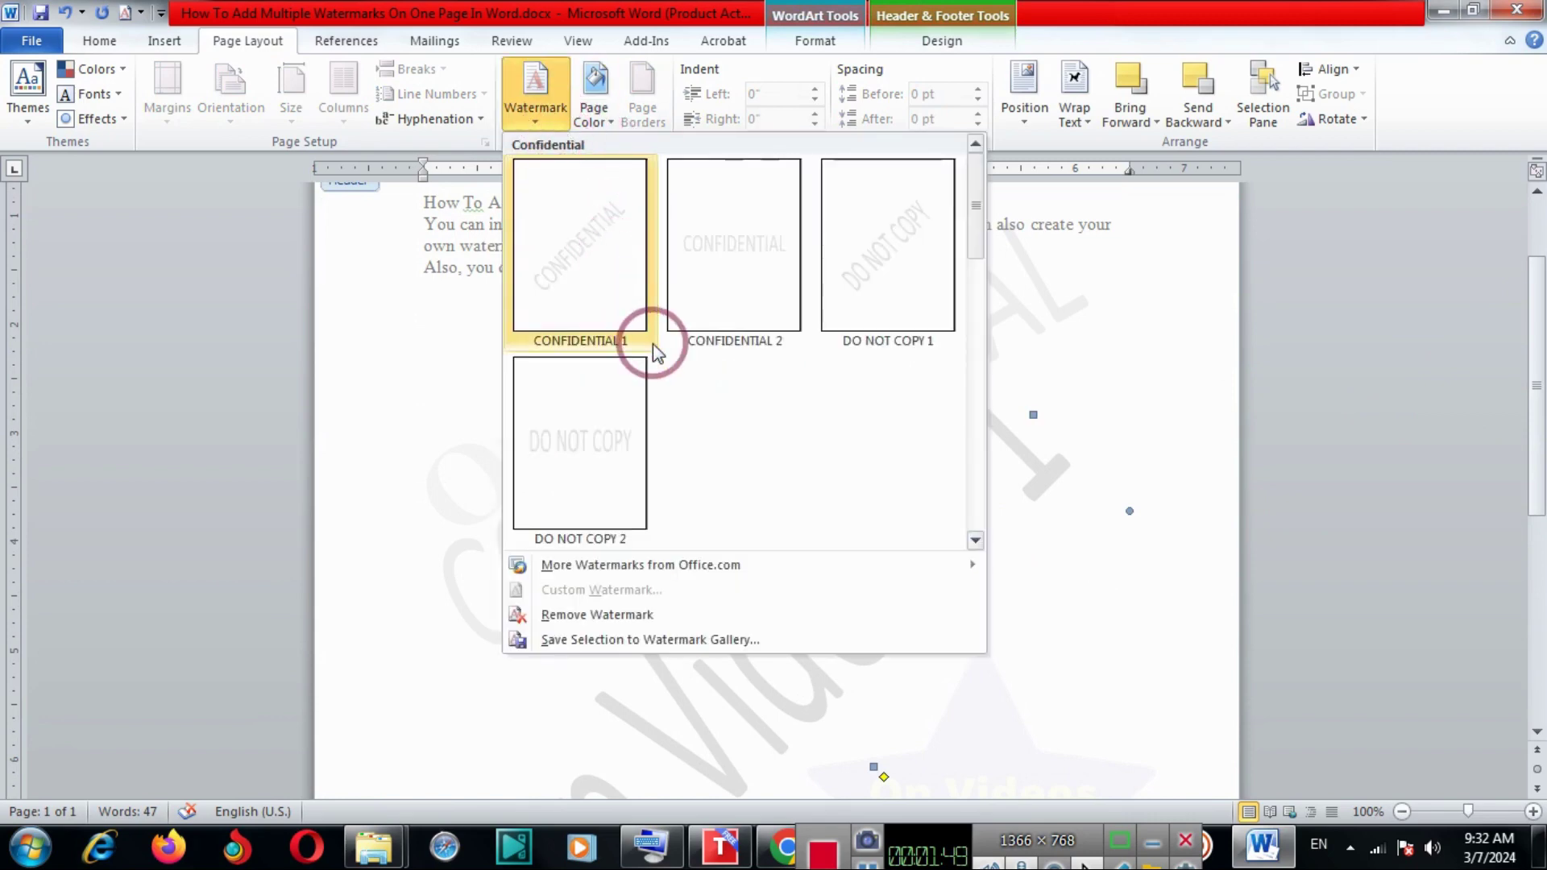
left_click(982, 243)
left_click_drag(982, 243, 1035, 427)
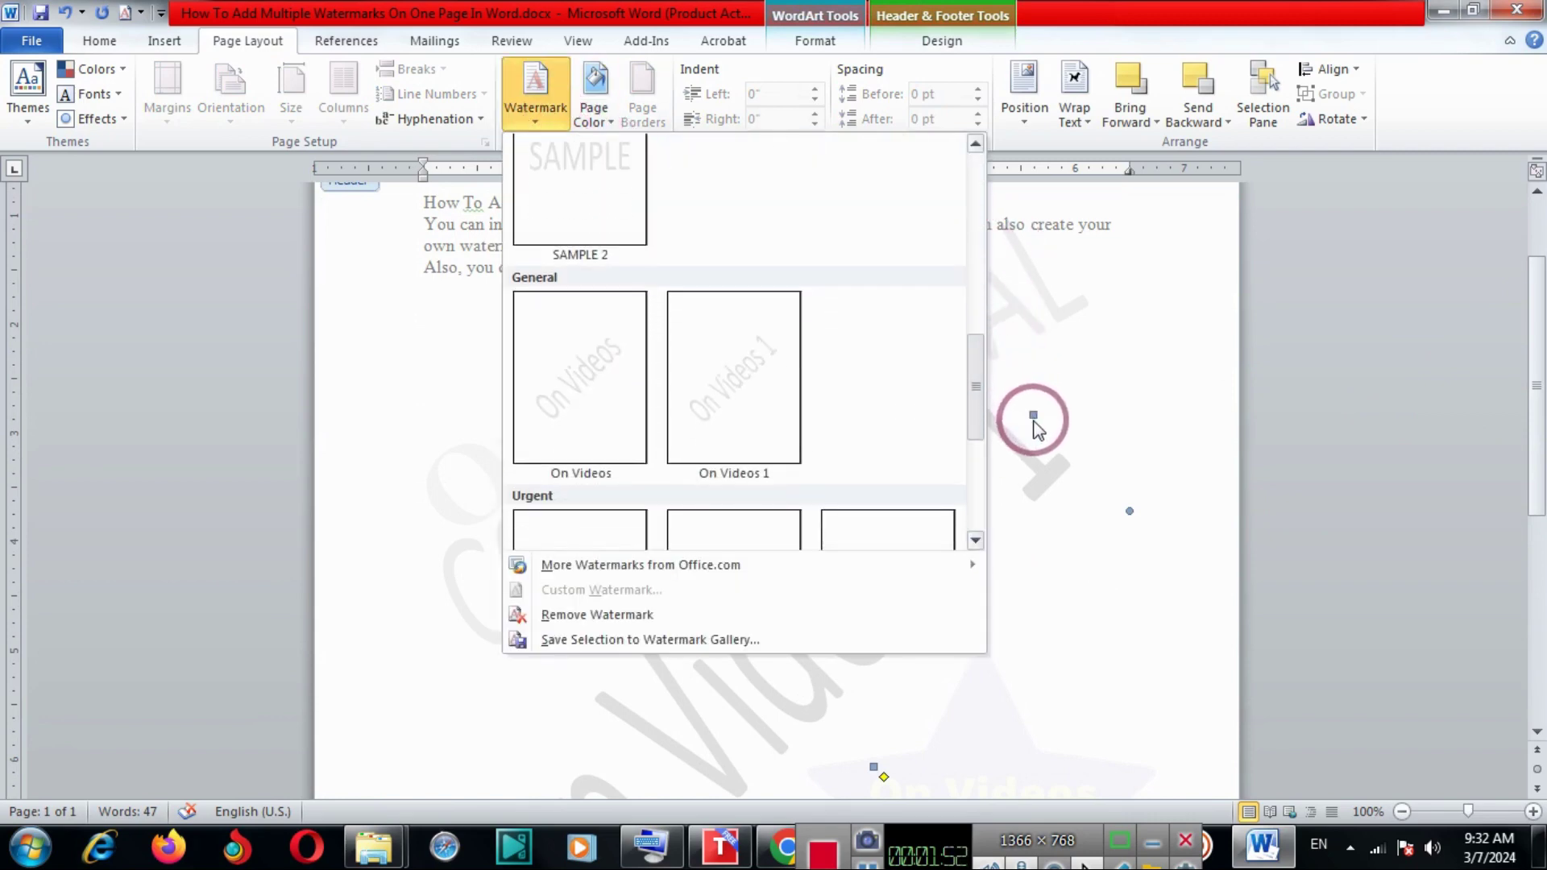
right_click(612, 393)
left_click(653, 403)
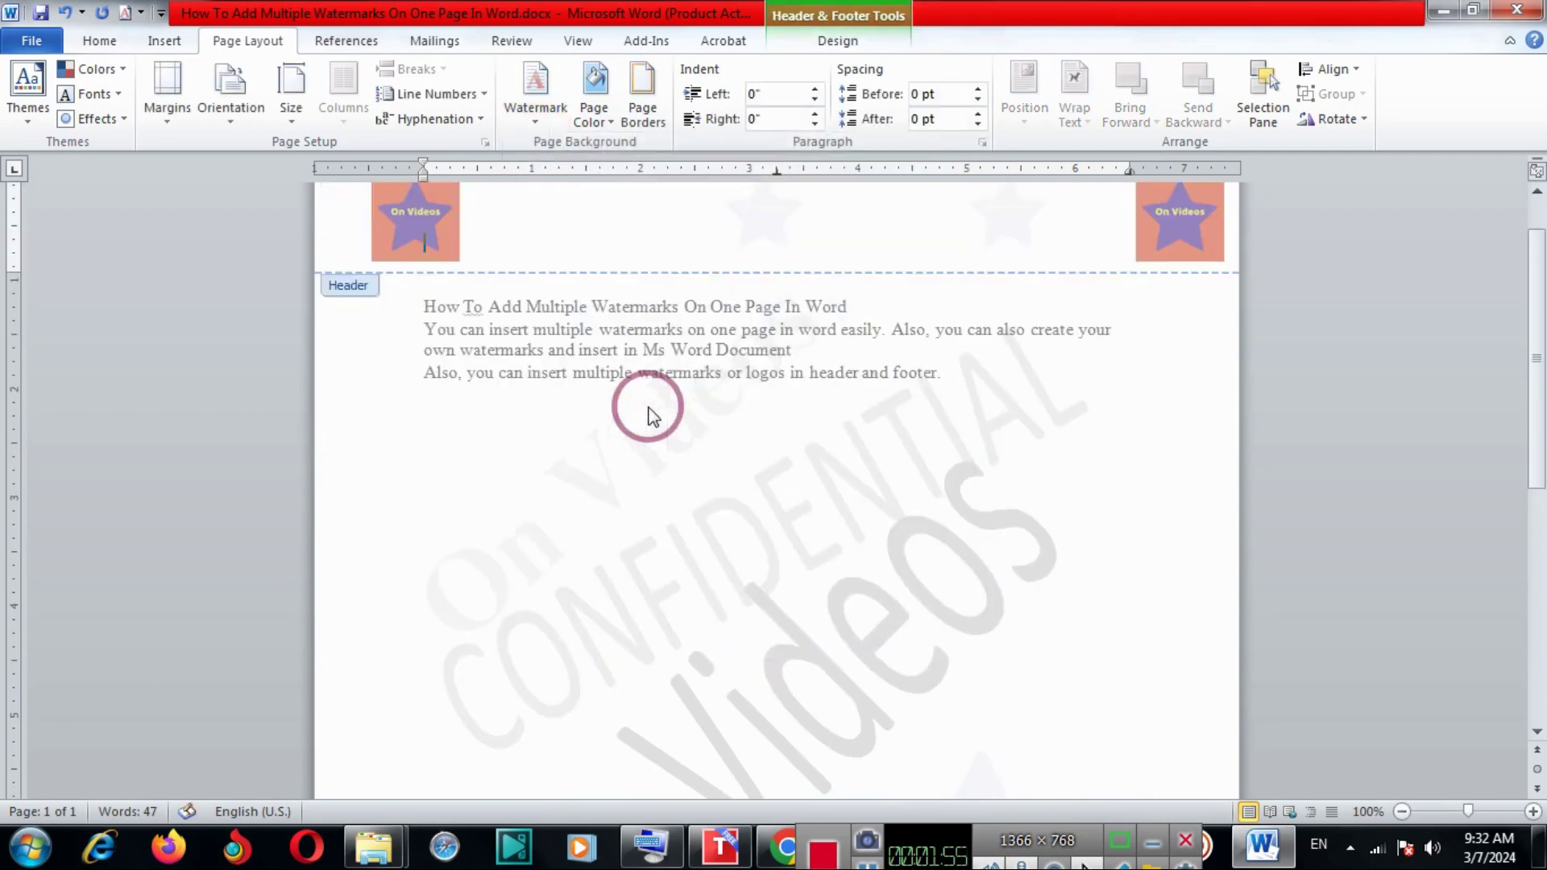
left_click_drag(1543, 258, 1541, 379)
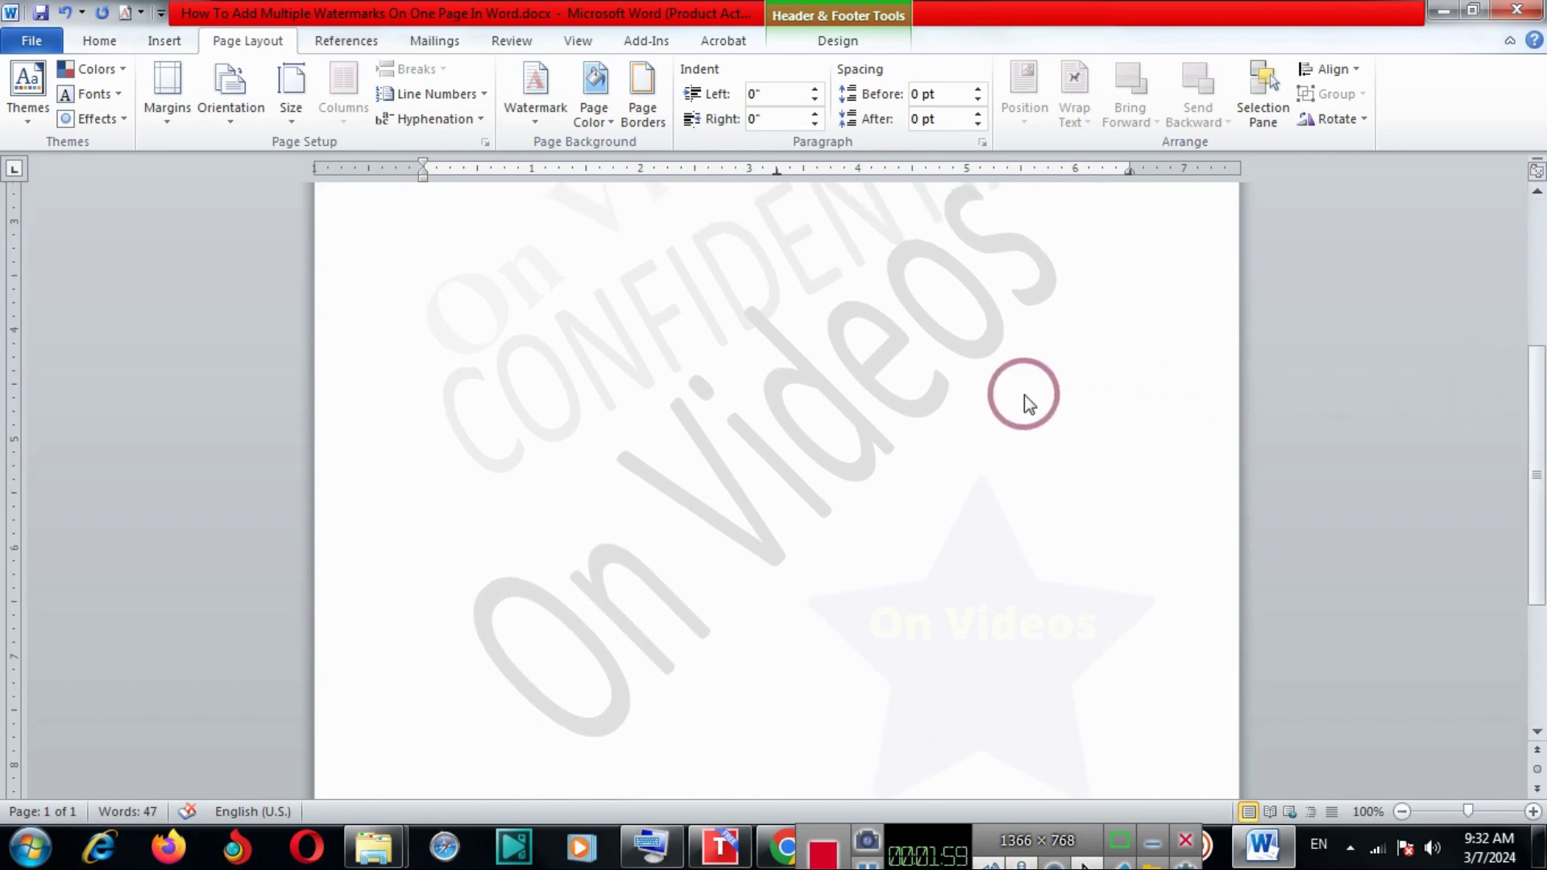